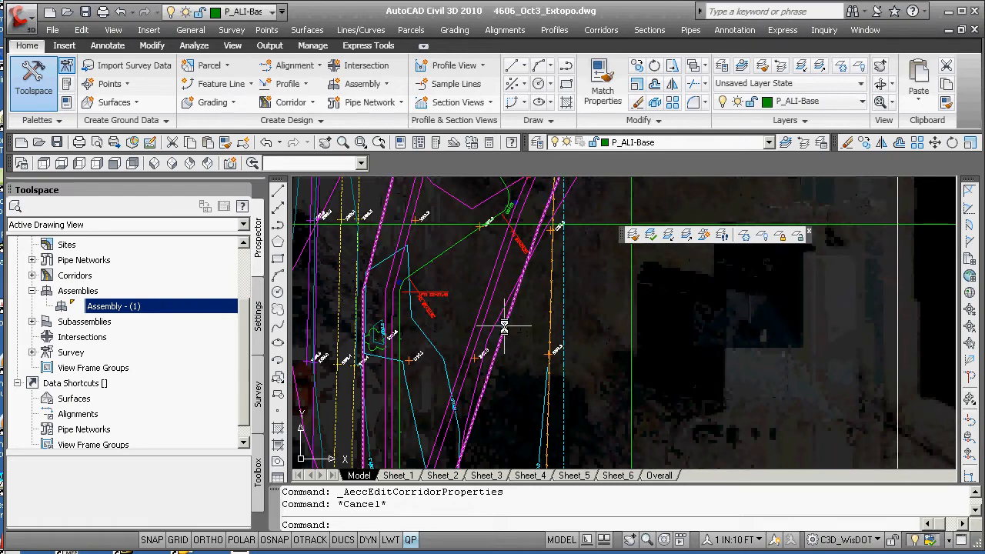
click(505, 325)
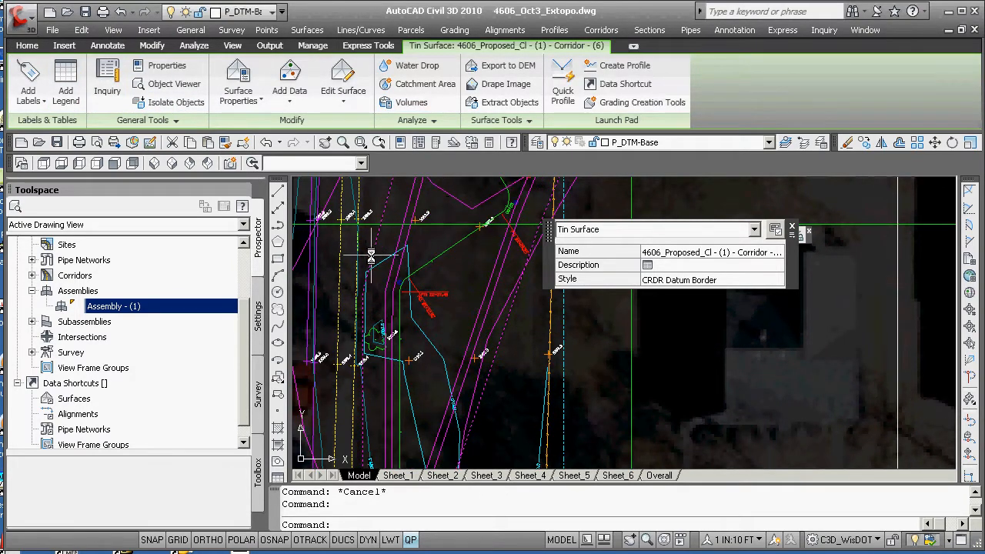
key(Escape)
scroll(462, 314, up, 1)
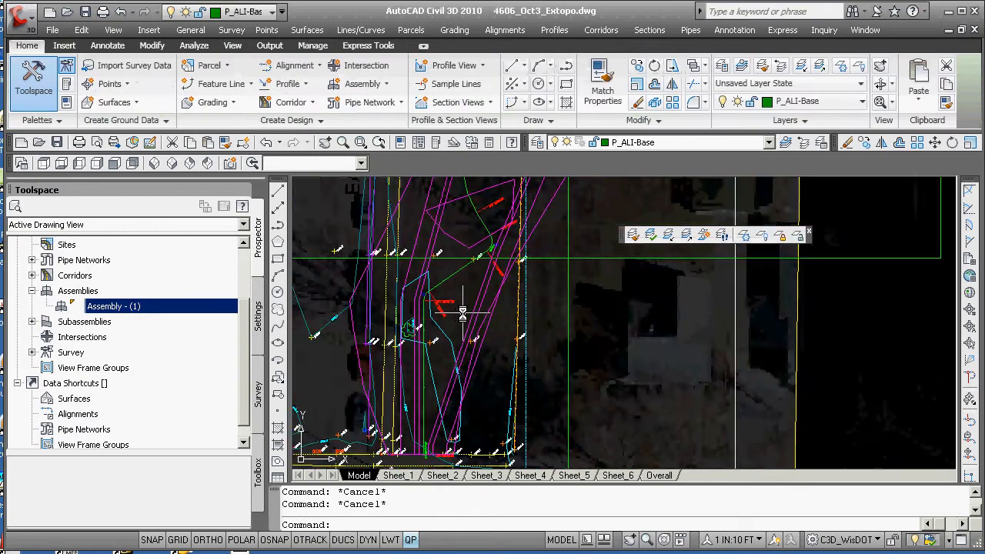
scroll(465, 315, up, 1)
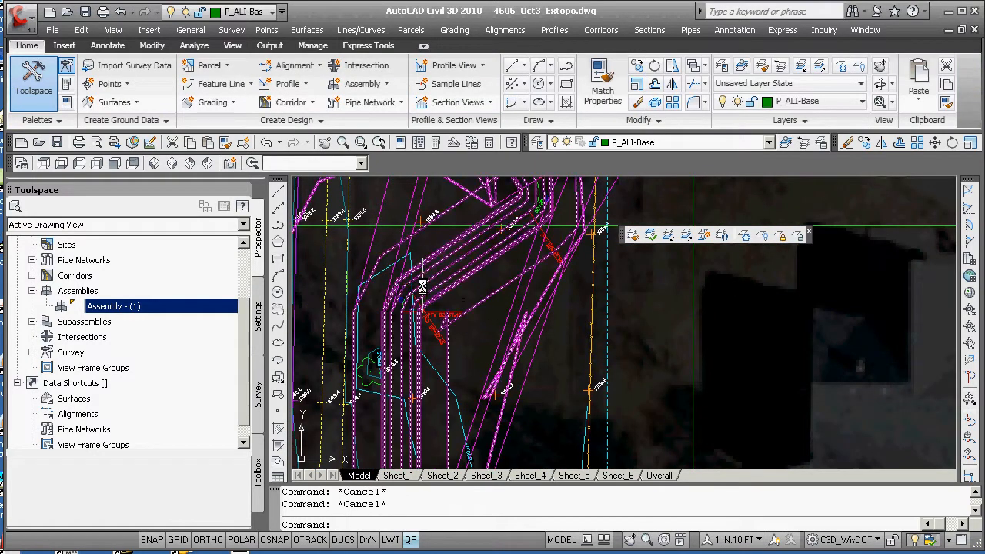
Review the surface definitions in the properties of corridor 4606_Proposed_Cl - (1).
click(443, 289)
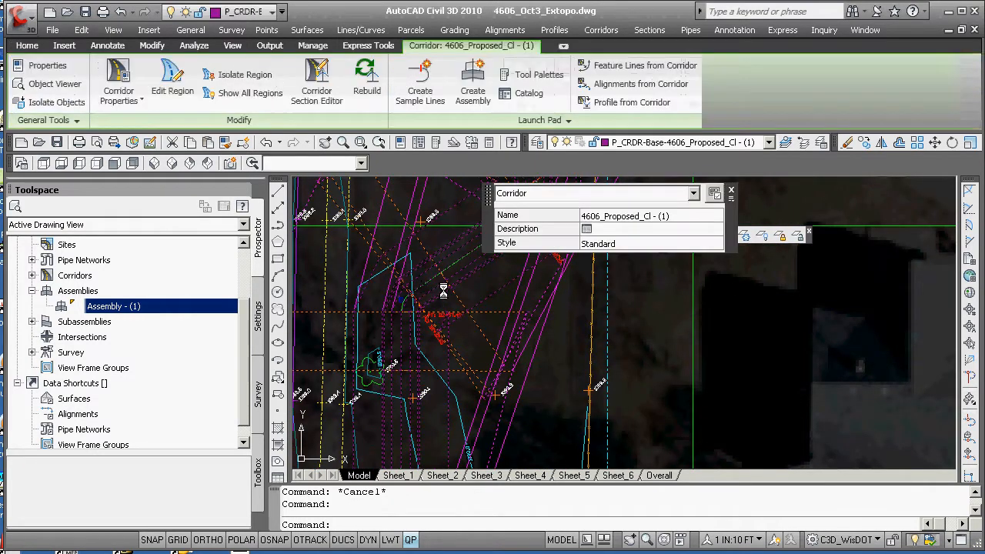
click(117, 93)
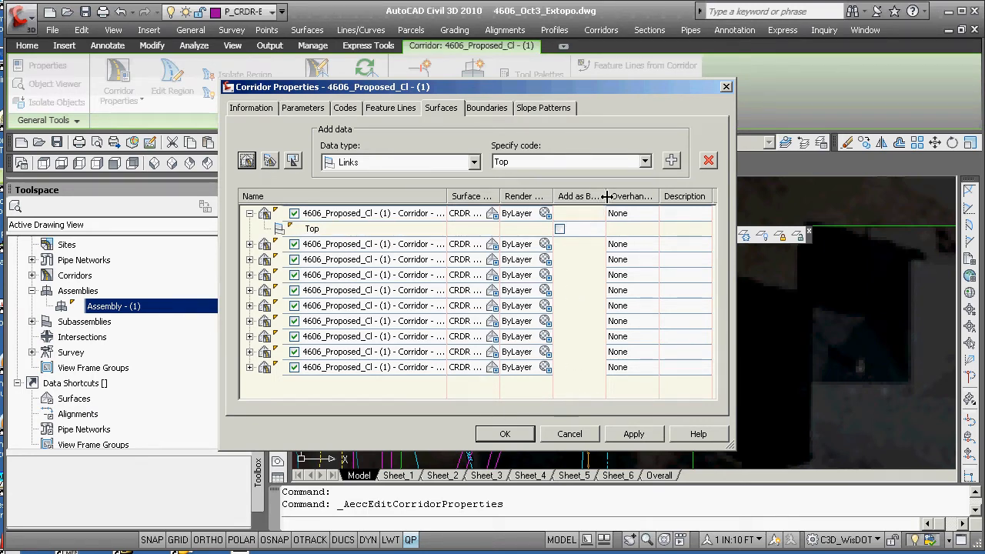
mouse_move(606, 196)
mouse_down()
mouse_move(676, 194)
mouse_move(612, 196)
mouse_up()
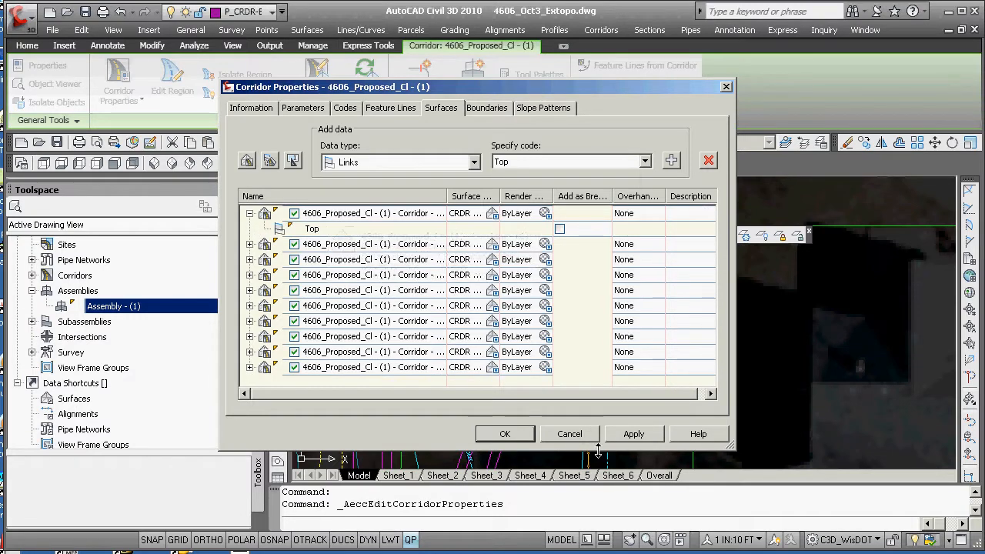
click(504, 436)
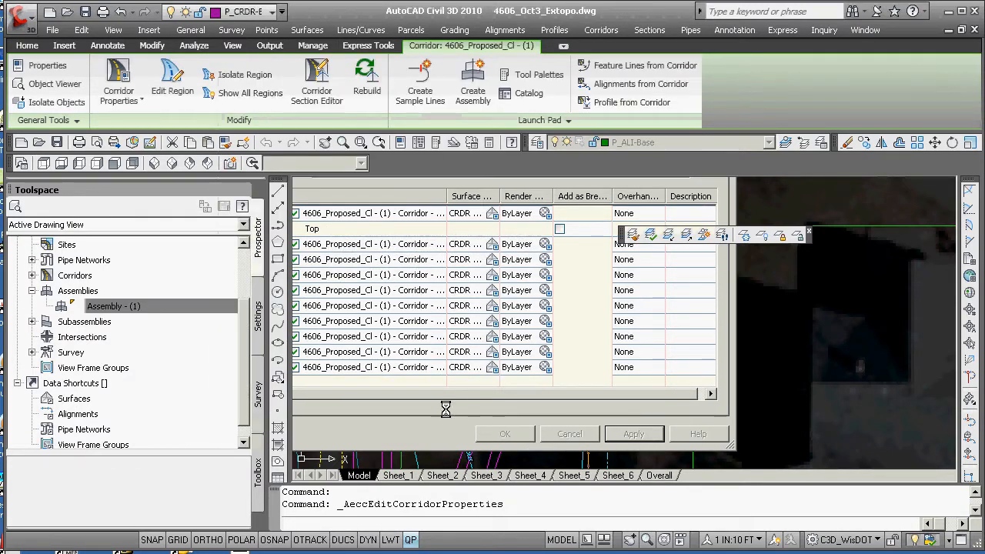
List the drawing's surfaces and look through the definition of the surface ending in Corridor - (1).
scroll(244, 354, up, 2)
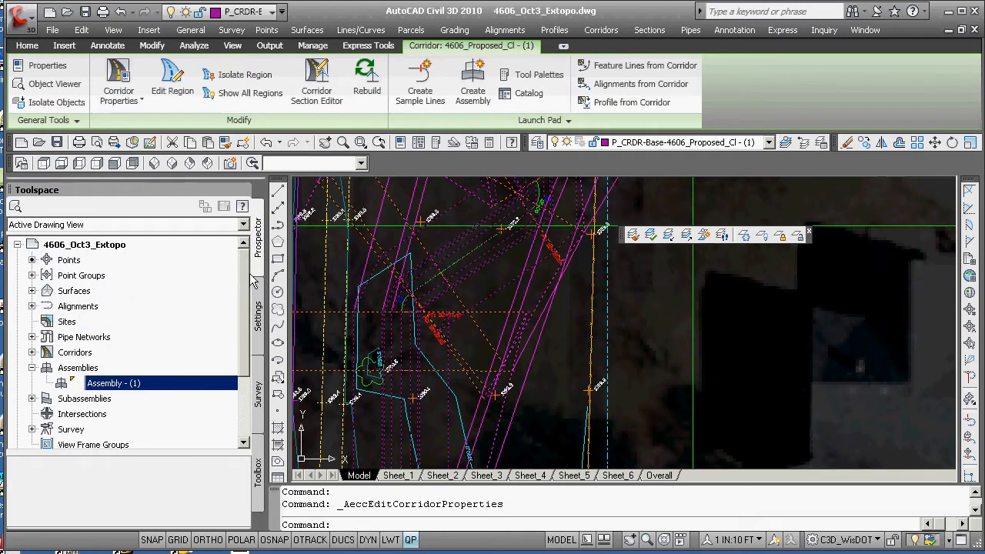
click(32, 290)
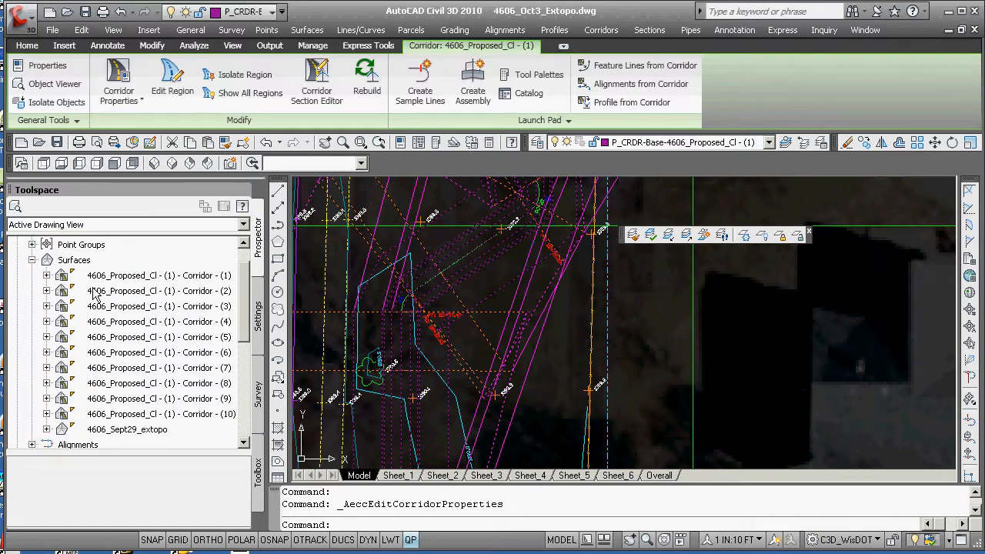
click(46, 275)
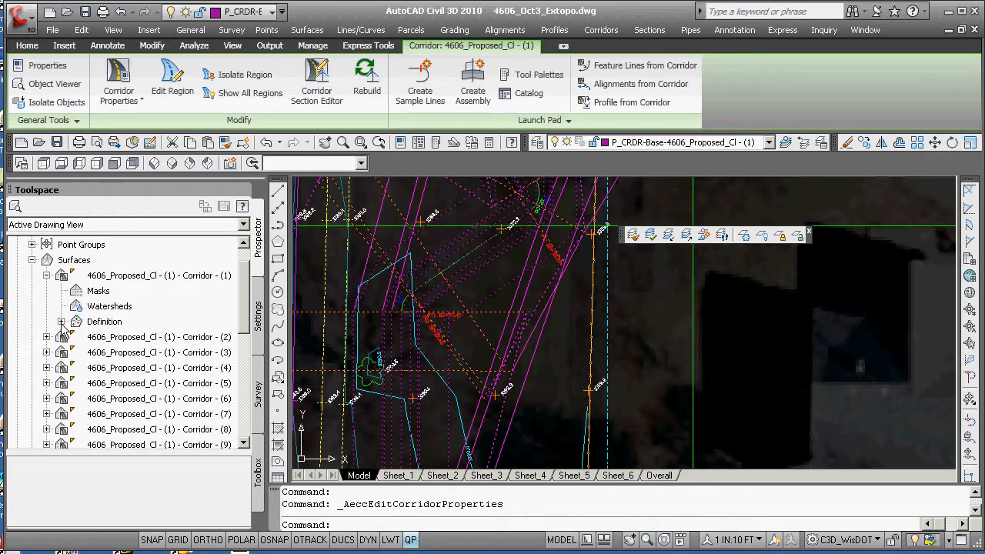
click(61, 322)
click(47, 260)
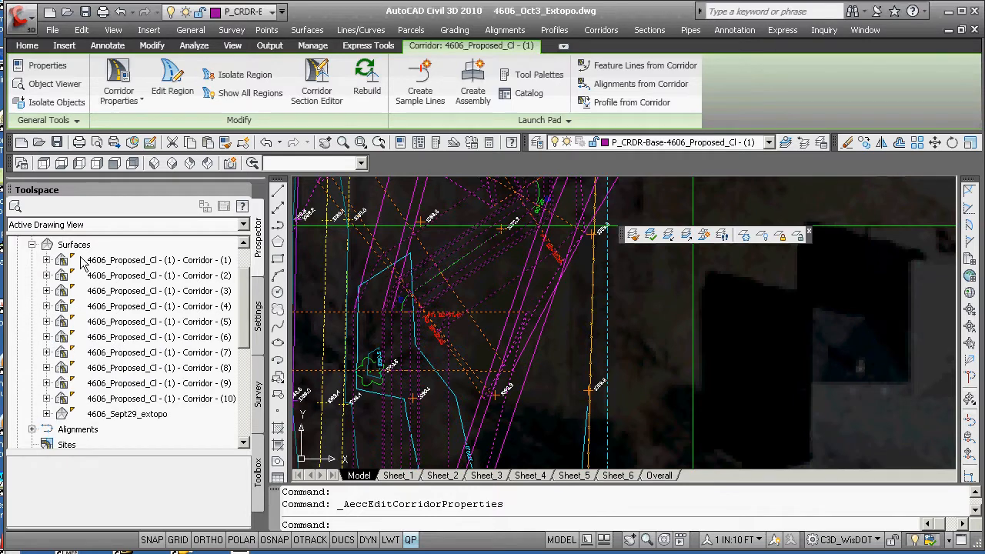
Check the general information and border settings of the surface style used by Corridor - (1), without changing them.
right_click(107, 263)
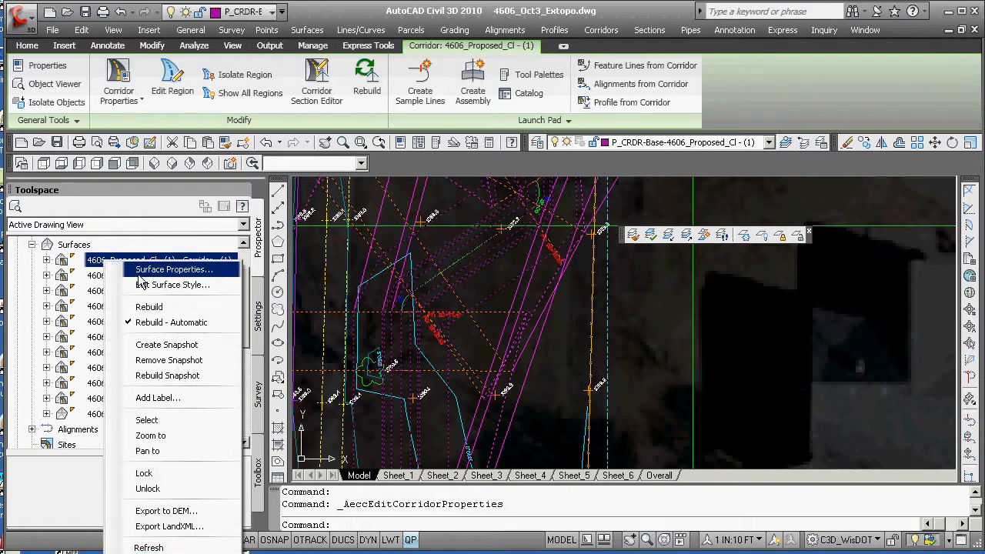
click(153, 286)
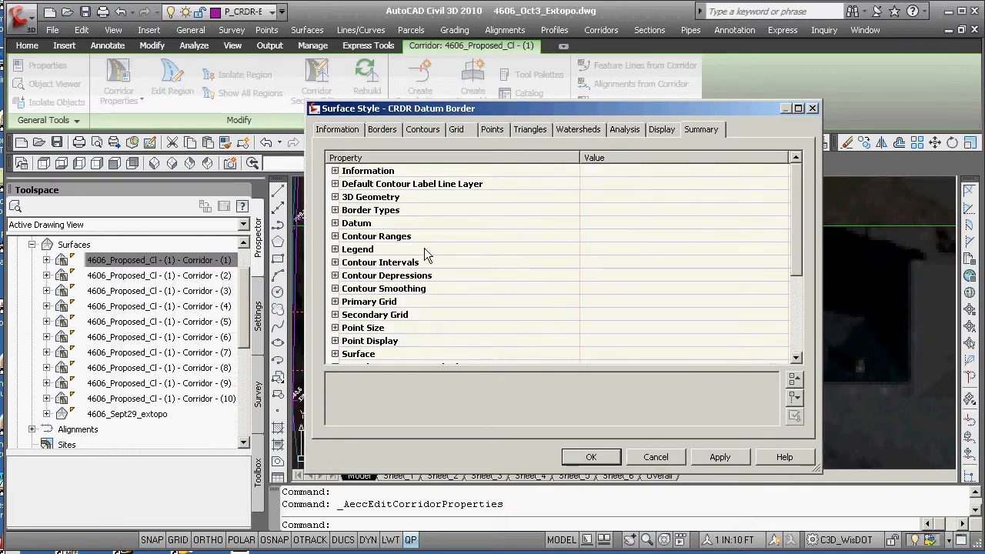
click(348, 132)
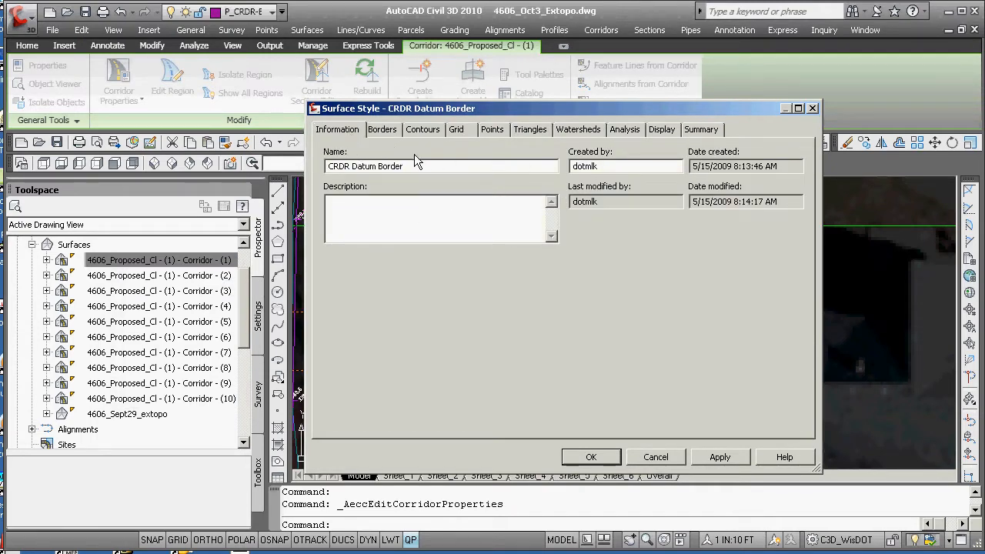
click(382, 131)
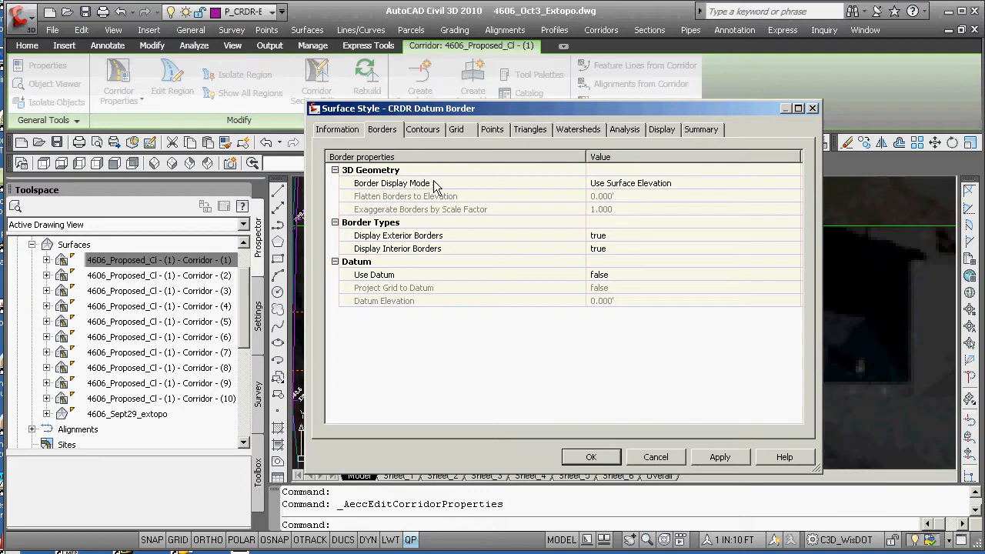
click(662, 458)
right_click(142, 260)
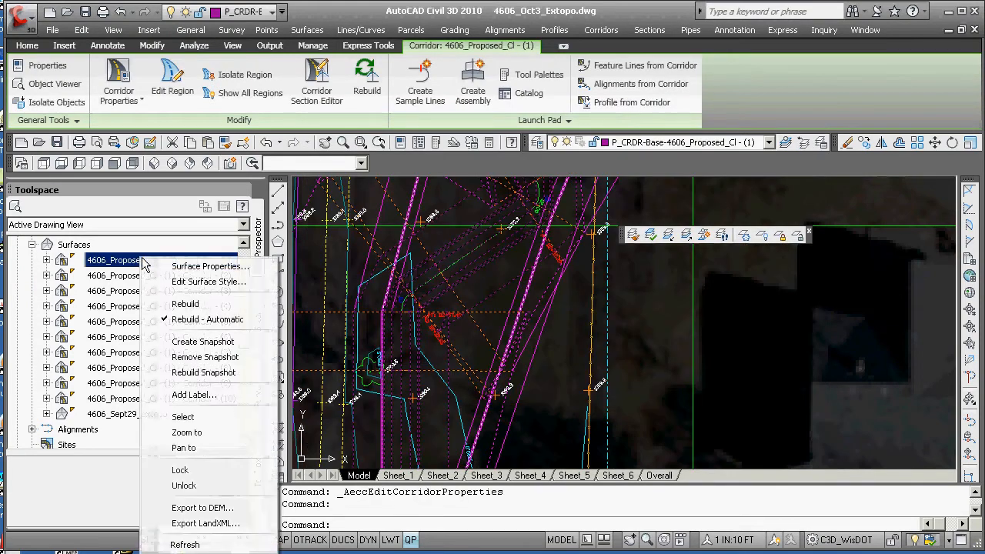
click(193, 282)
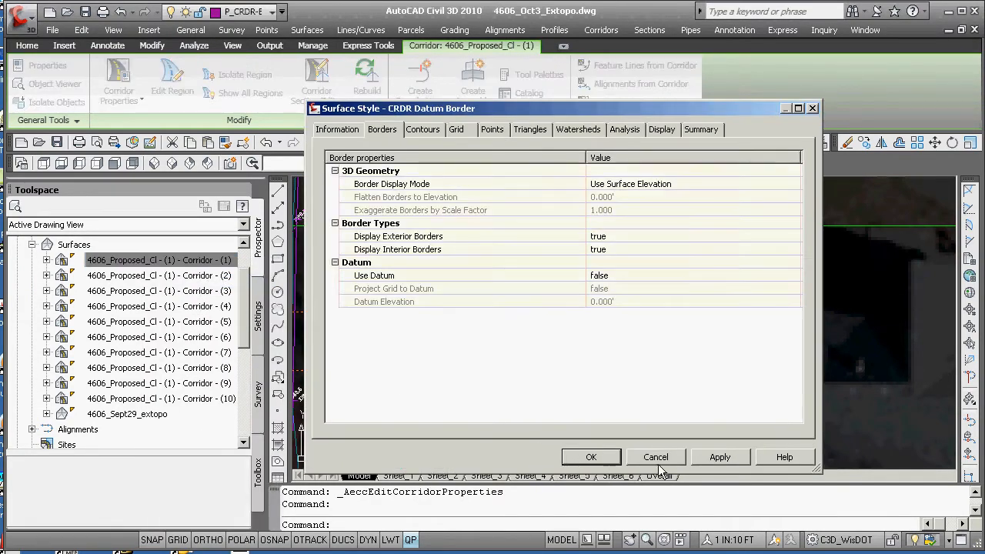
click(650, 461)
Set the surface style of 4606_Proposed_Cl - (1) - Corridor - (1) to P Triangles.
right_click(154, 263)
click(194, 273)
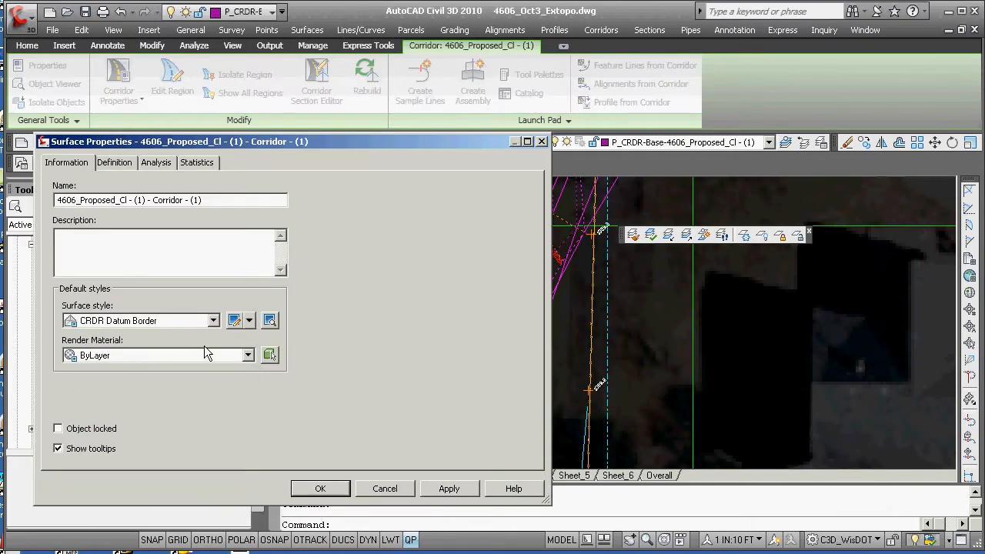
click(213, 321)
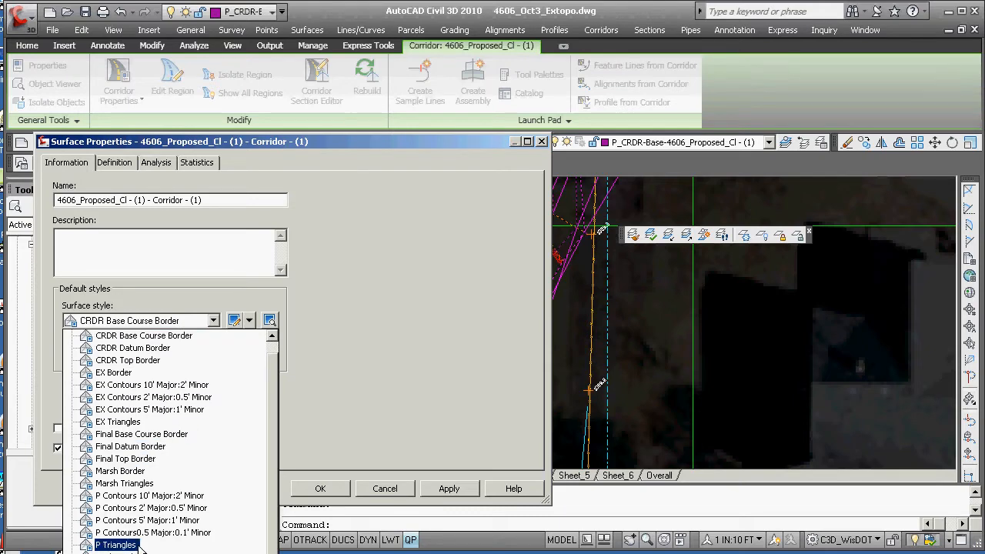
click(115, 545)
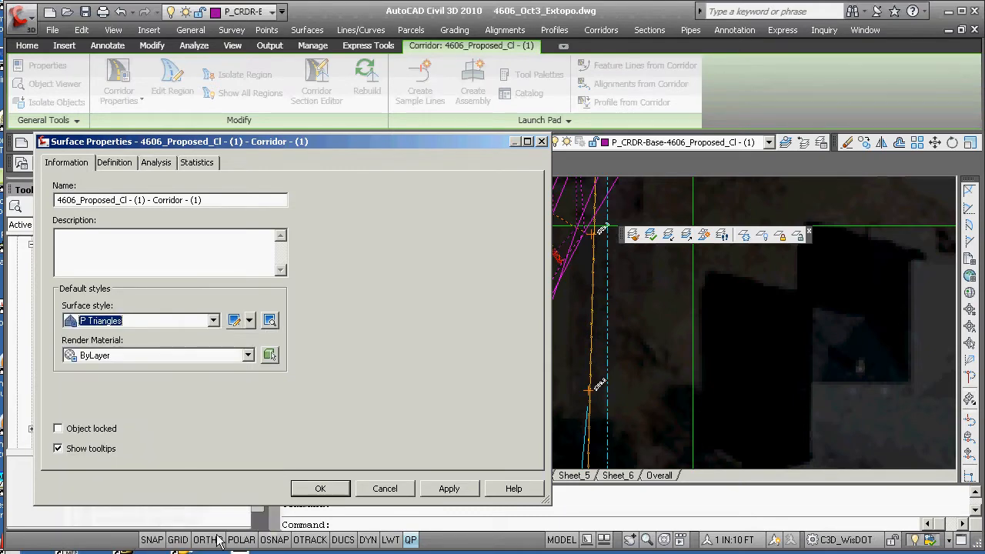
click(321, 490)
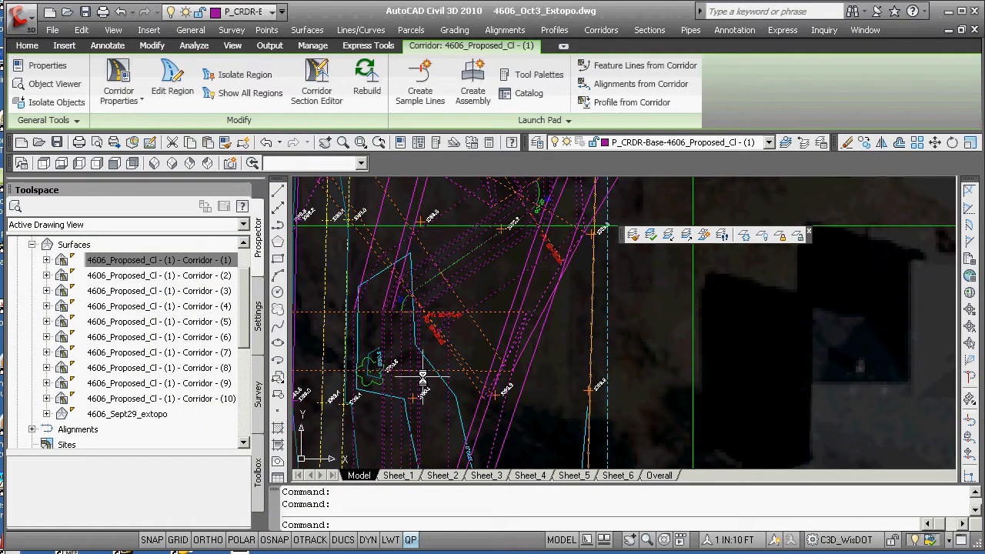
scroll(420, 377, down, 4)
key(Escape)
key(Escape)
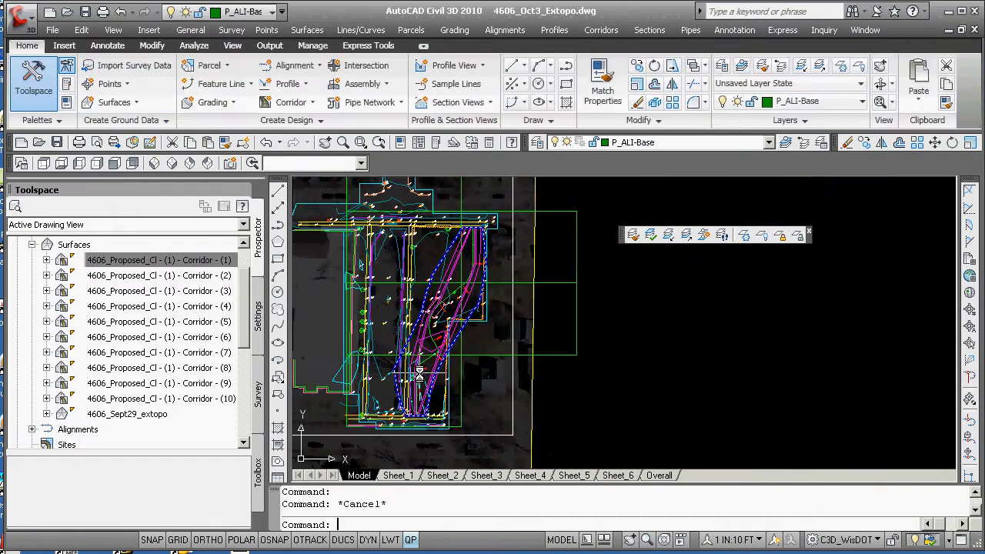
Thaw all layers in the drawing with the command-line layer command.
scroll(431, 362, up, 3)
scroll(407, 363, down, 2)
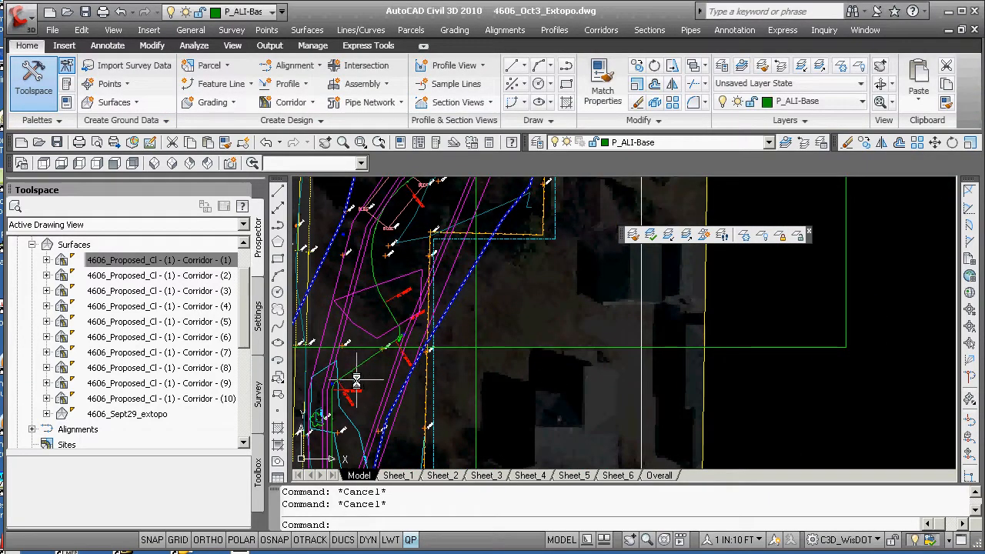
text(-la)
key(Return)
text(t)
key(Return)
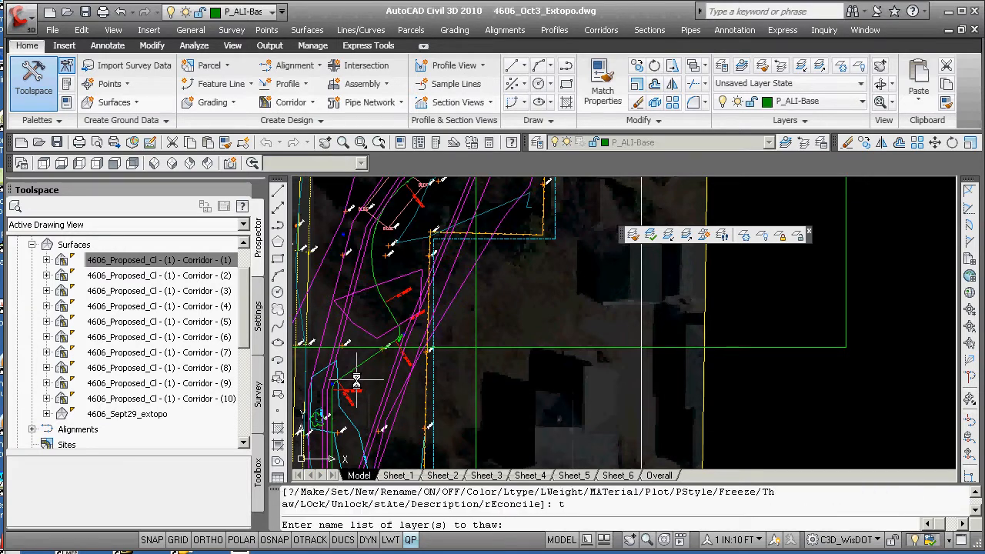
text(*)
key(Return)
Turn on all layers in the drawing.
text(on)
key(Return)
text(*)
key(Return)
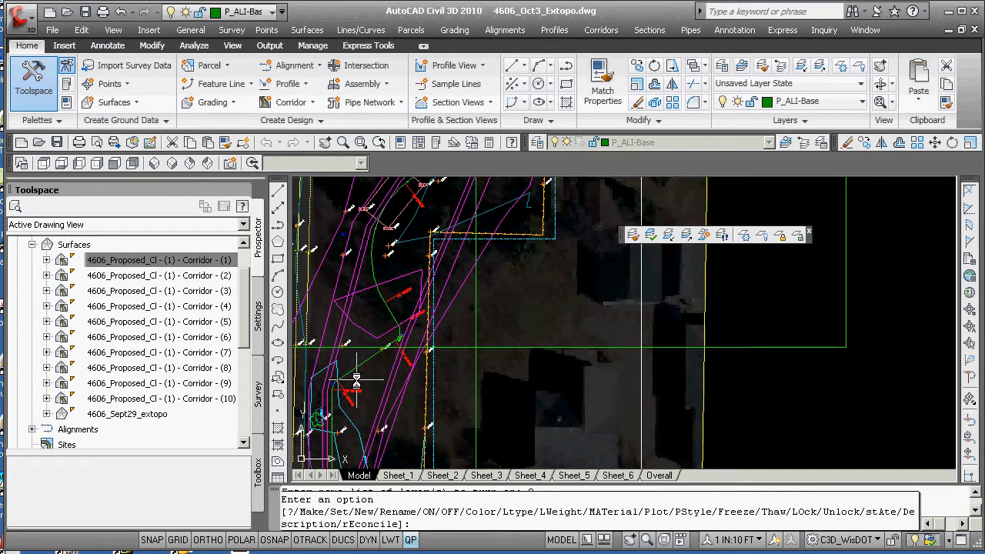
text(on)
key(Return)
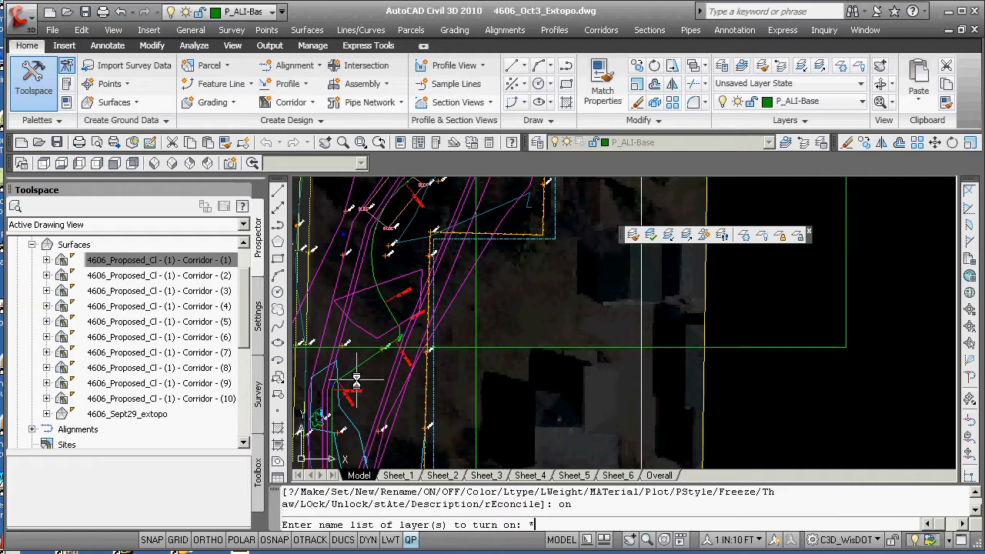
text(*)
key(Return)
Unlock all layers in the drawing and end the layer command.
text(unloc)
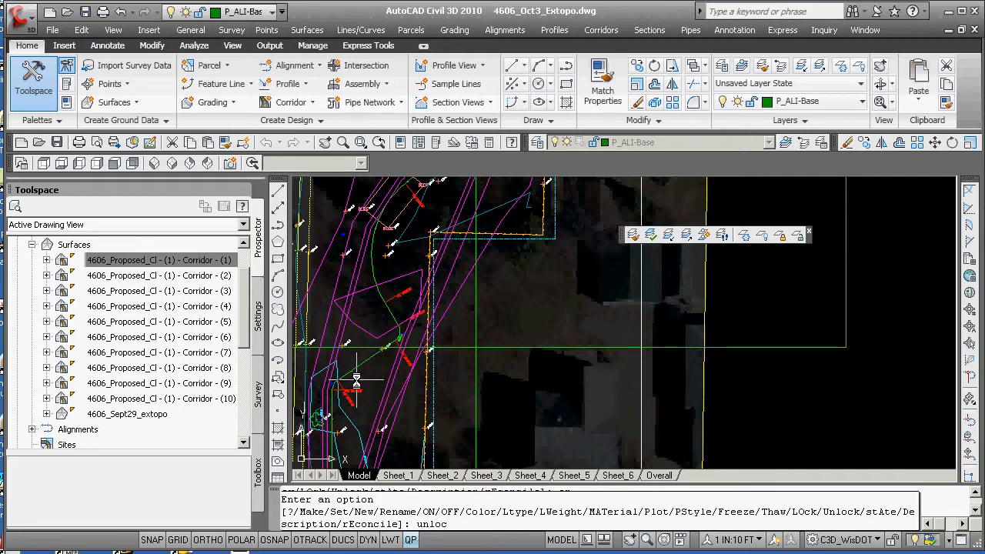
text(k)
key(Return)
text(*)
key(Return)
key(Return)
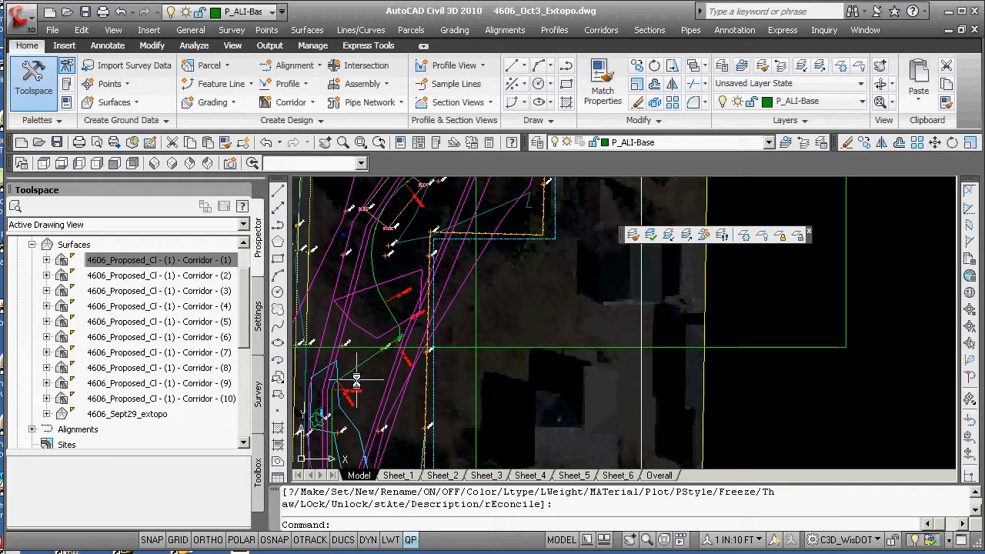
Examine the definition components of surface Corridor - (1), such as boundaries, breaklines and point groups.
click(47, 260)
click(61, 306)
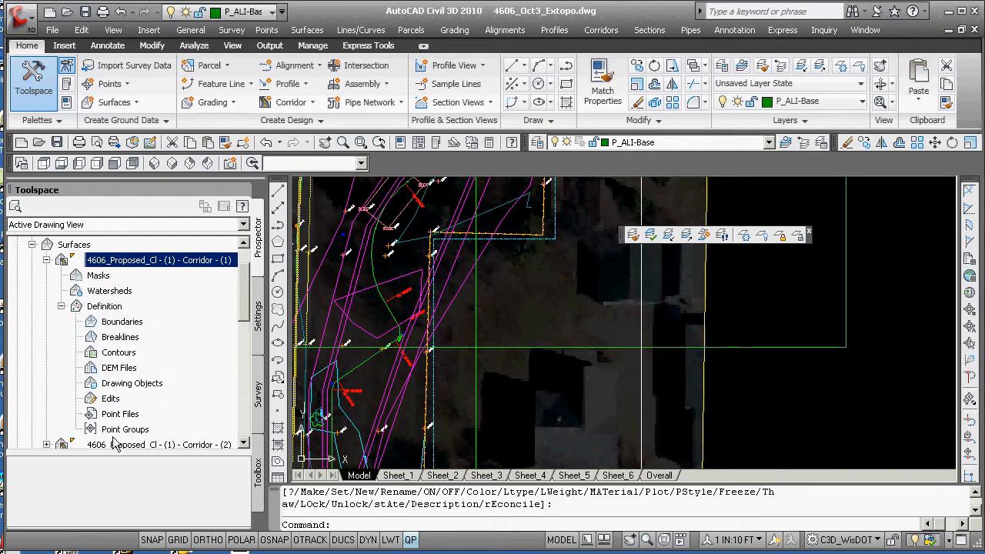
click(47, 260)
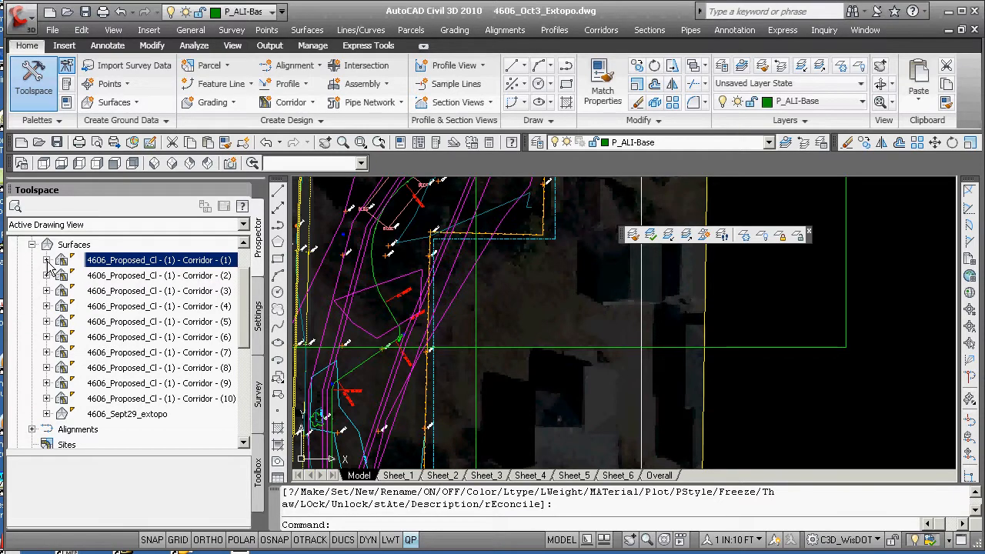
click(47, 260)
click(47, 260)
Identify which surface the magenta border line near the BLDG labels belongs to, and examine the surface linework nearby.
scroll(456, 387, down, 3)
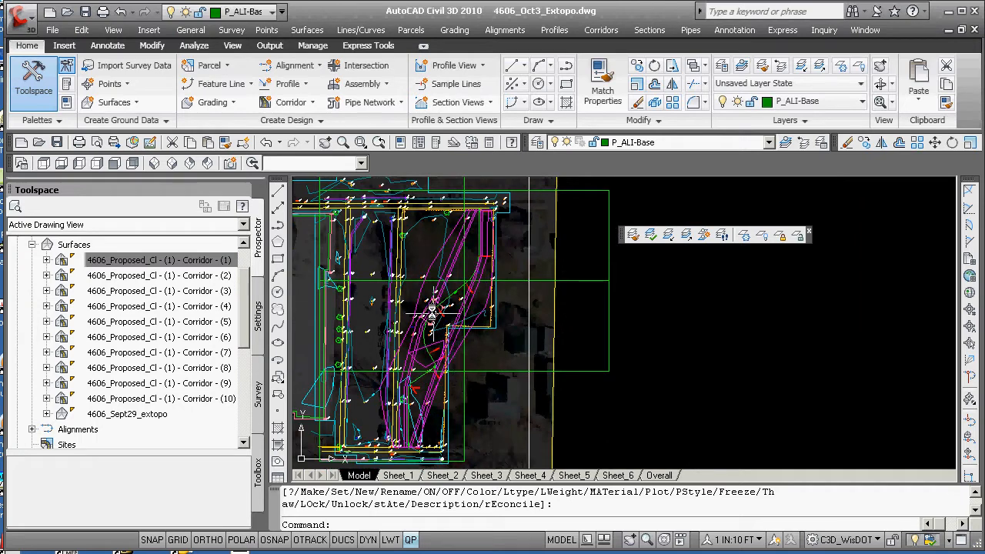
scroll(438, 306, up, 5)
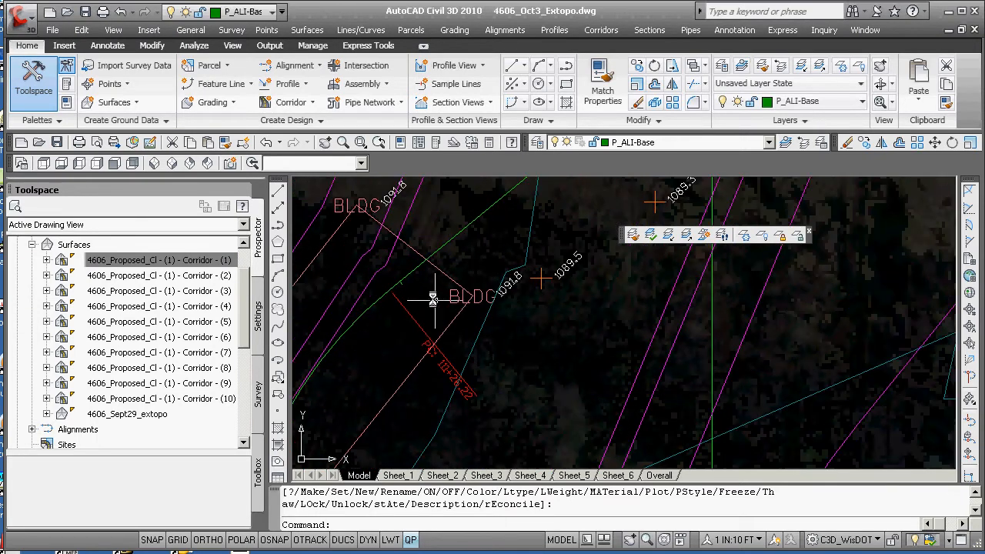
click(391, 259)
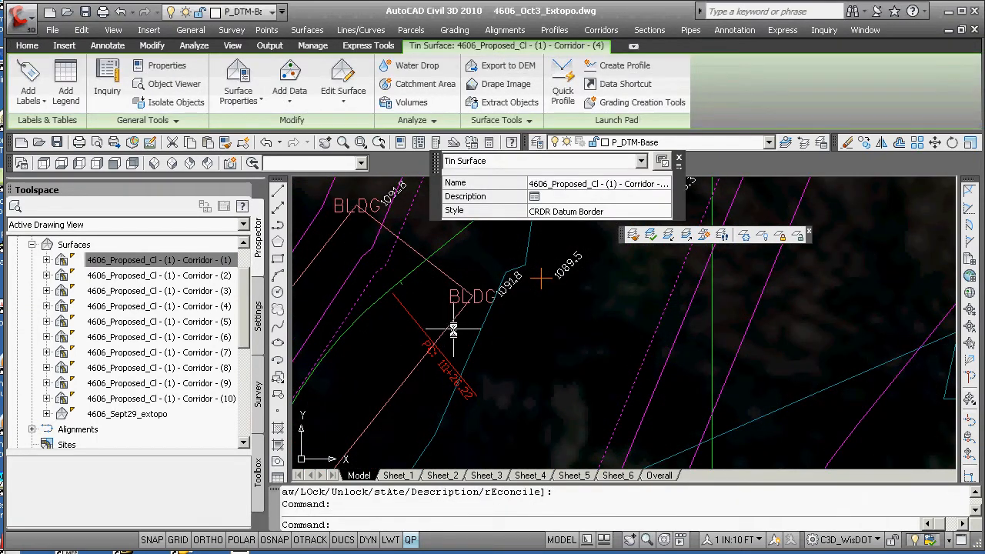
key(Escape)
key(Escape)
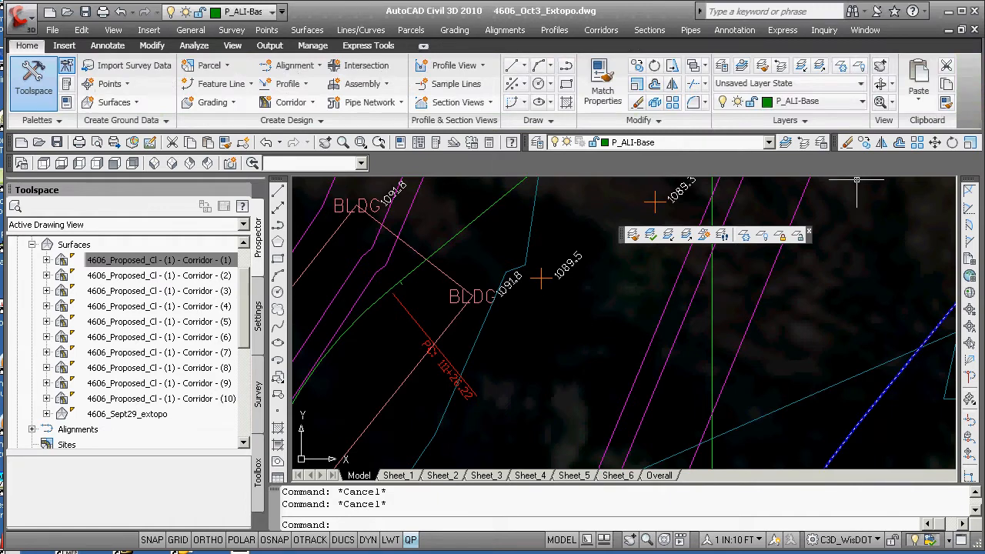
scroll(923, 180, down, 2)
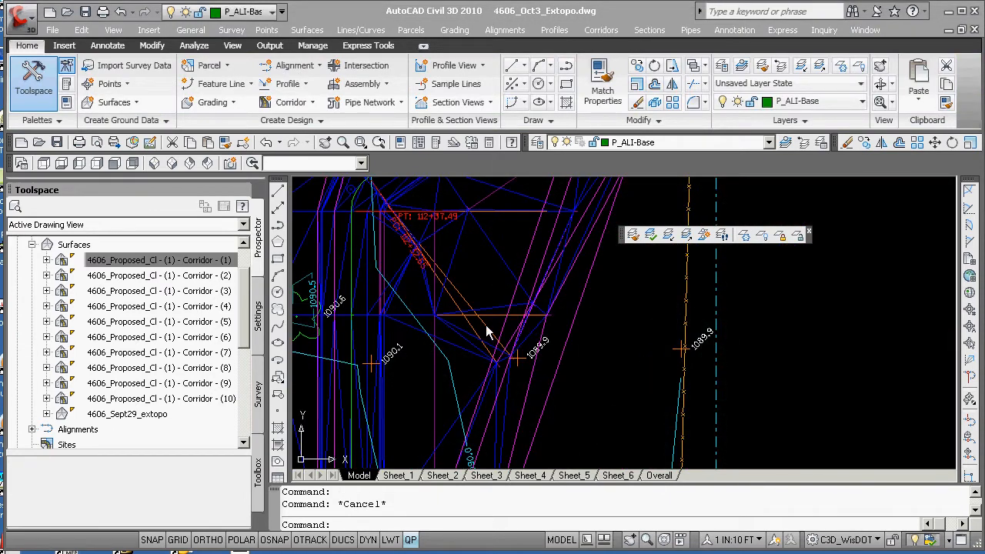
Select the Corridor - (1) TIN surface near the PT: 112+37.49 label and examine its triangles along the corridor.
scroll(572, 352, down, 3)
scroll(514, 334, up, 5)
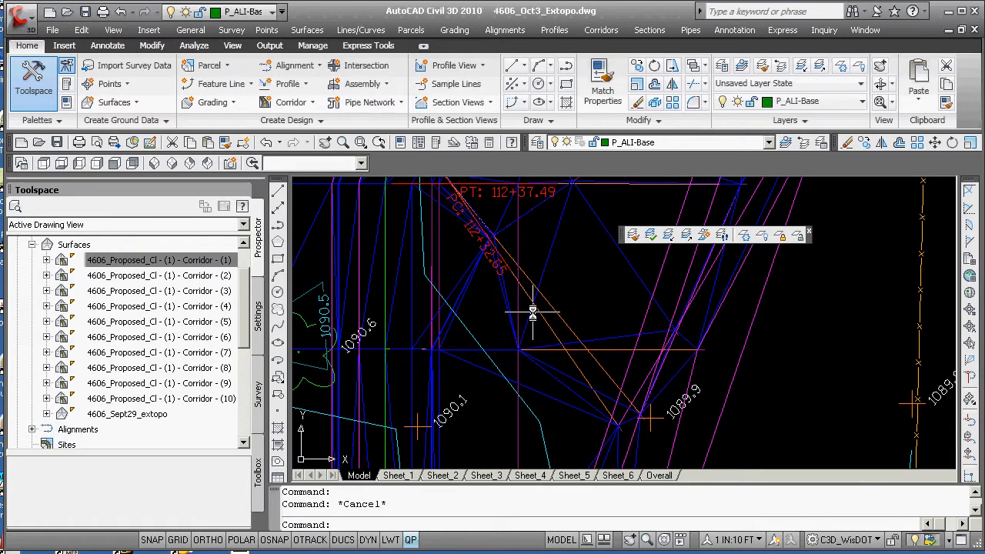
click(533, 313)
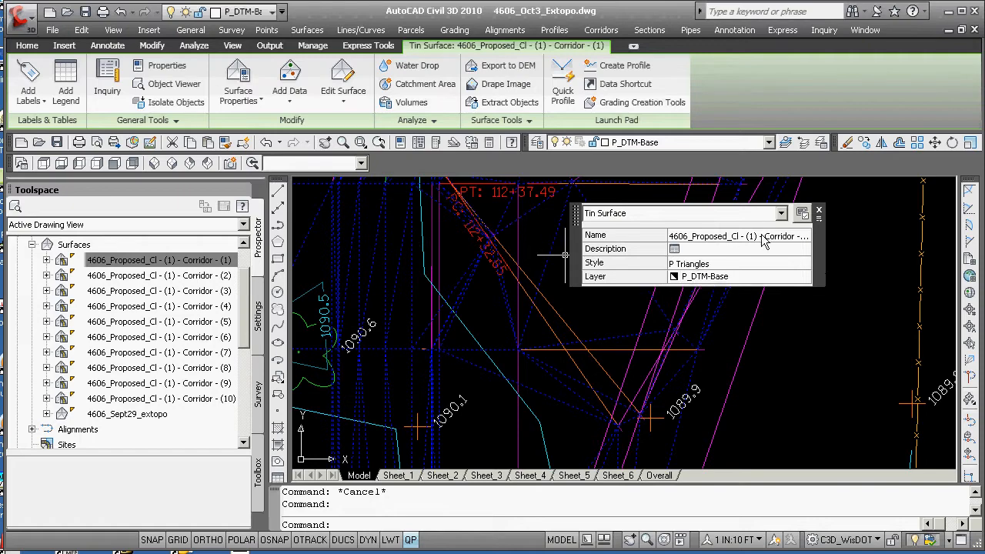
scroll(488, 257, down, 1)
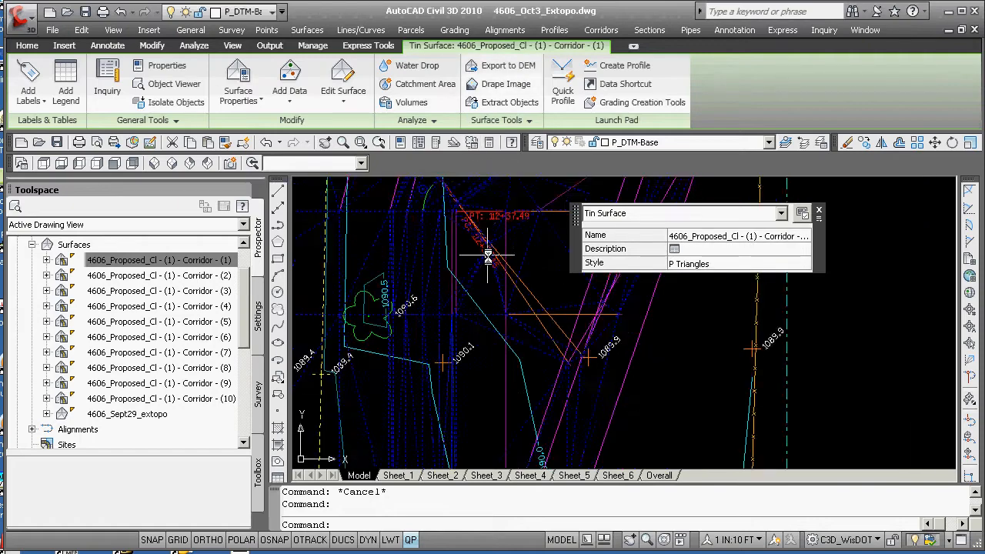
scroll(488, 257, down, 6)
middle_drag(480, 265, 347, 421)
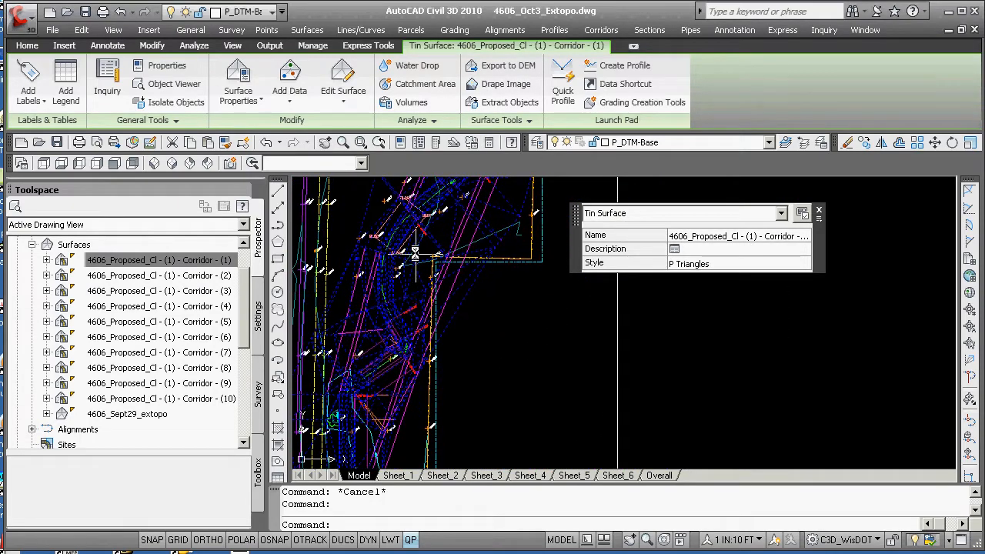
scroll(419, 252, up, 5)
scroll(452, 248, down, 5)
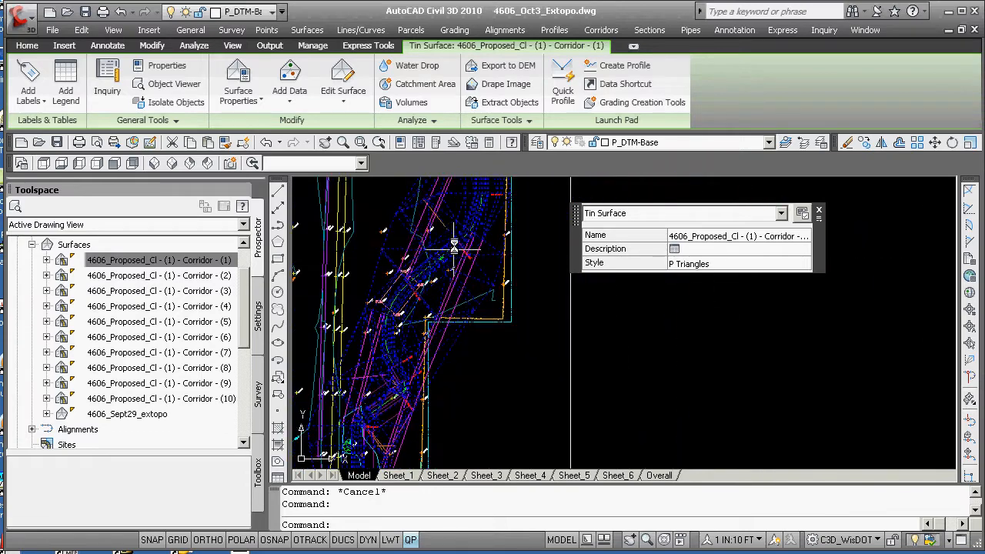
scroll(454, 247, up, 4)
scroll(451, 245, down, 5)
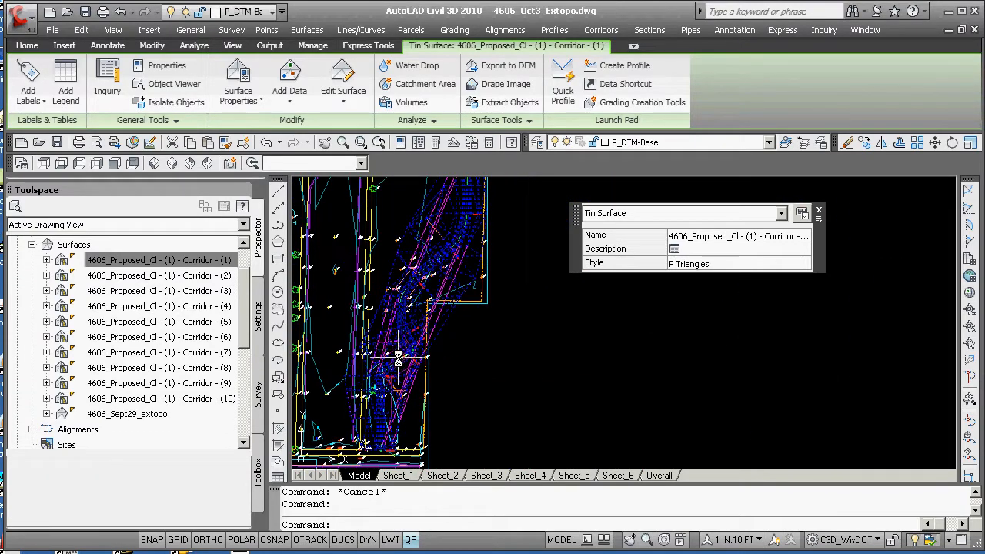
scroll(398, 358, up, 4)
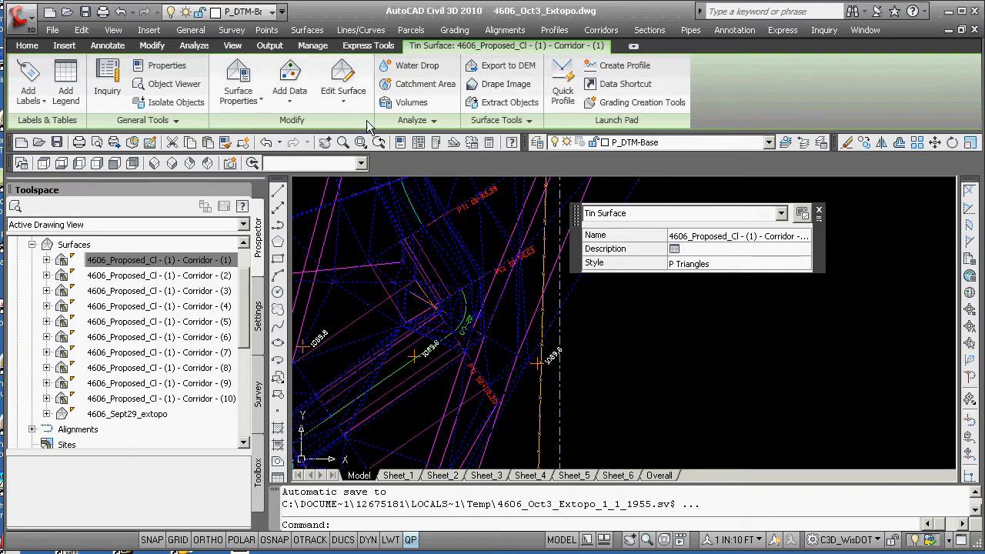
Extract all triangles and the border from the selected Corridor - (1) surface as drawing objects, and clear the selection.
click(496, 102)
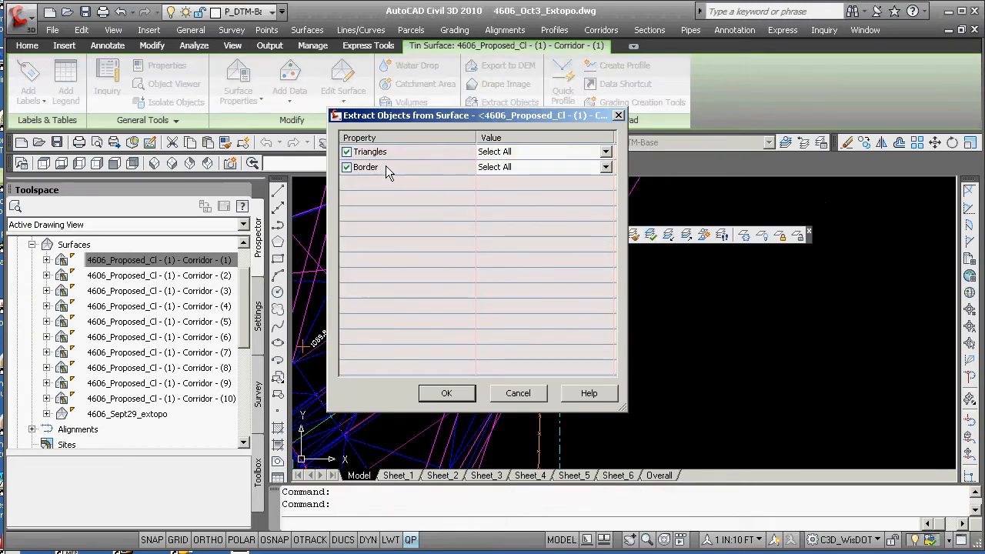
click(446, 393)
scroll(457, 311, down, 3)
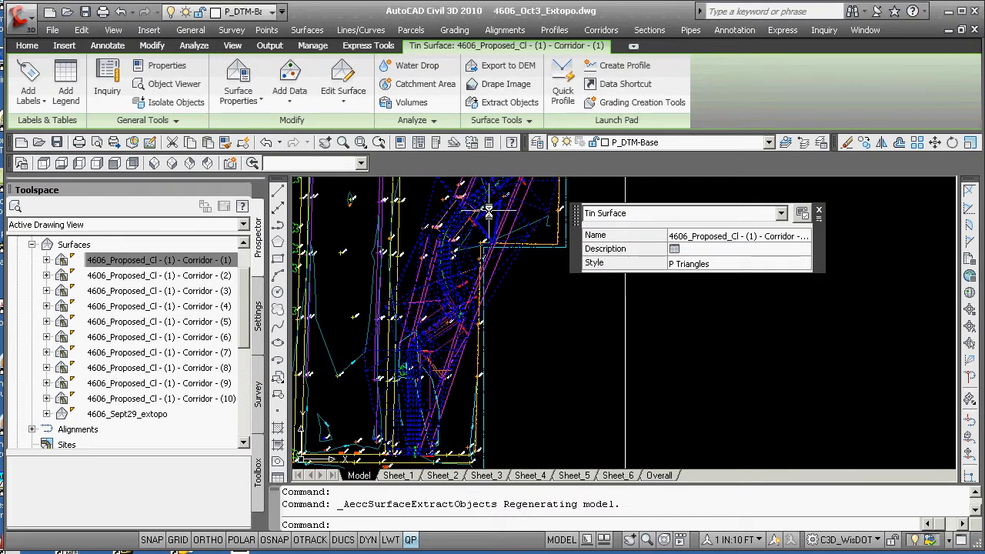
key(Escape)
key(Escape)
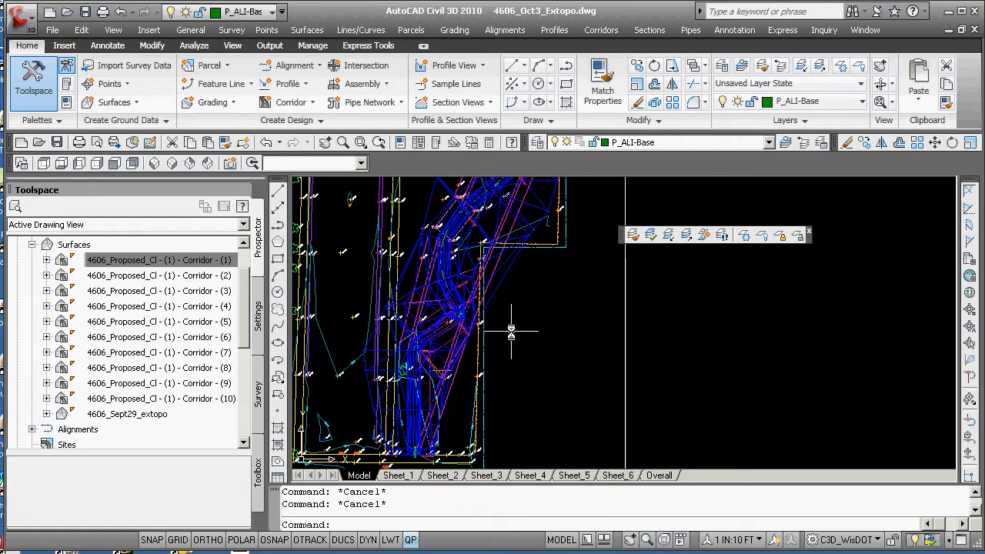
Set layer isolation to Off for the non-isolated layers and Off for paper space viewports.
click(669, 234)
scroll(424, 225, up, 4)
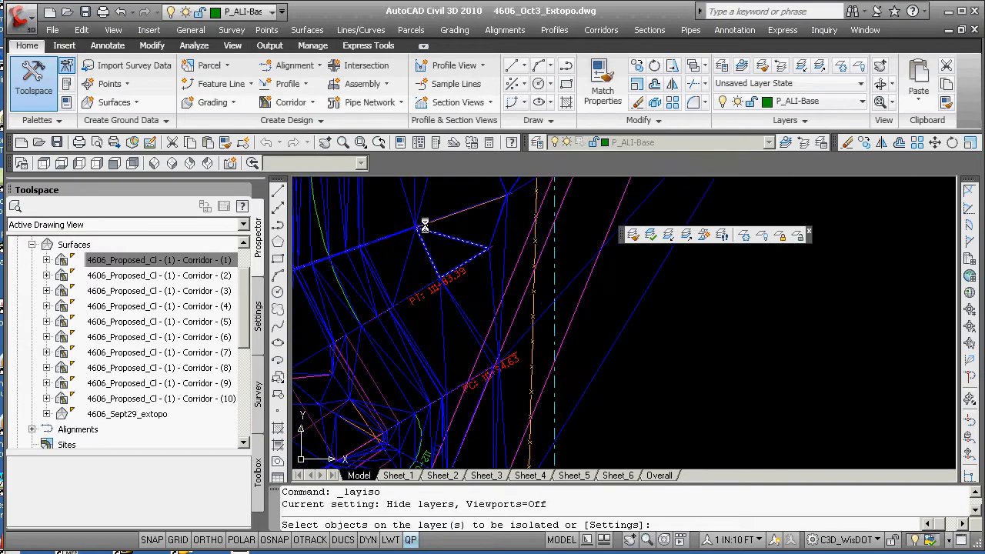
text(s)
key(Return)
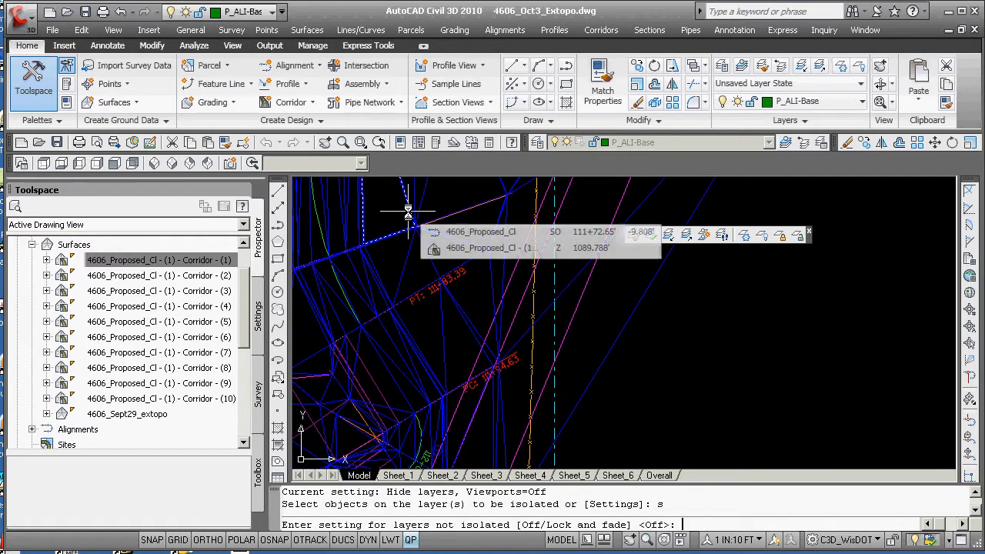
key(Return)
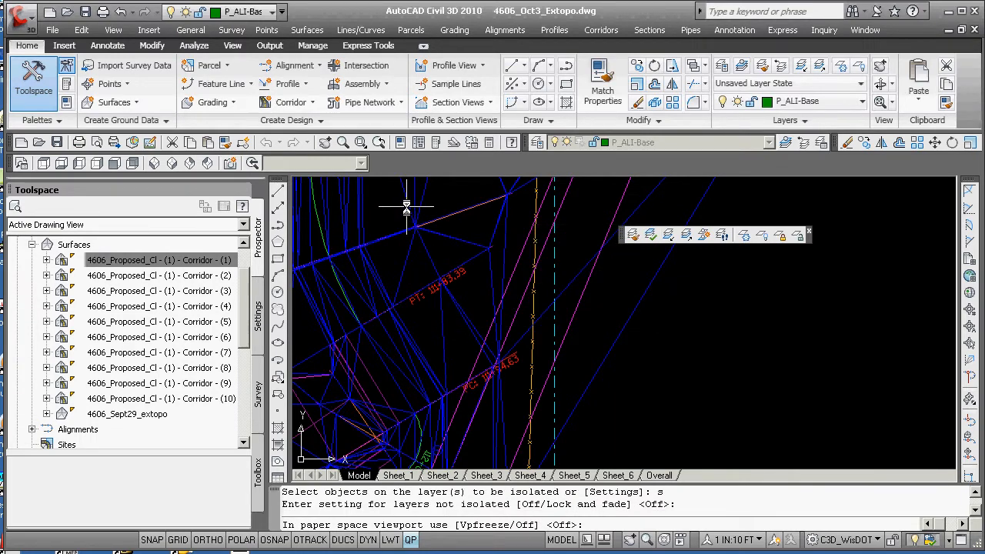
key(Return)
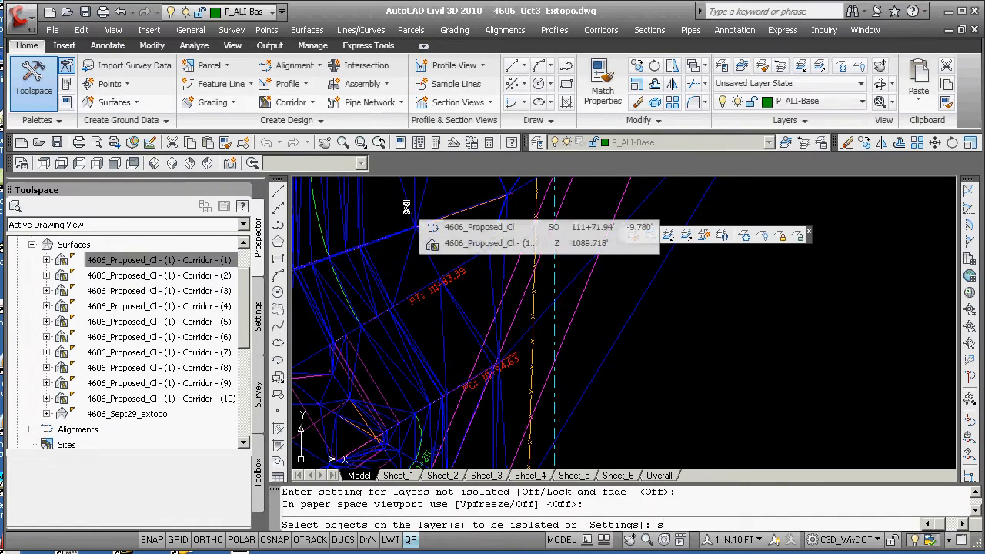
text(s)
key(Return)
key(Return)
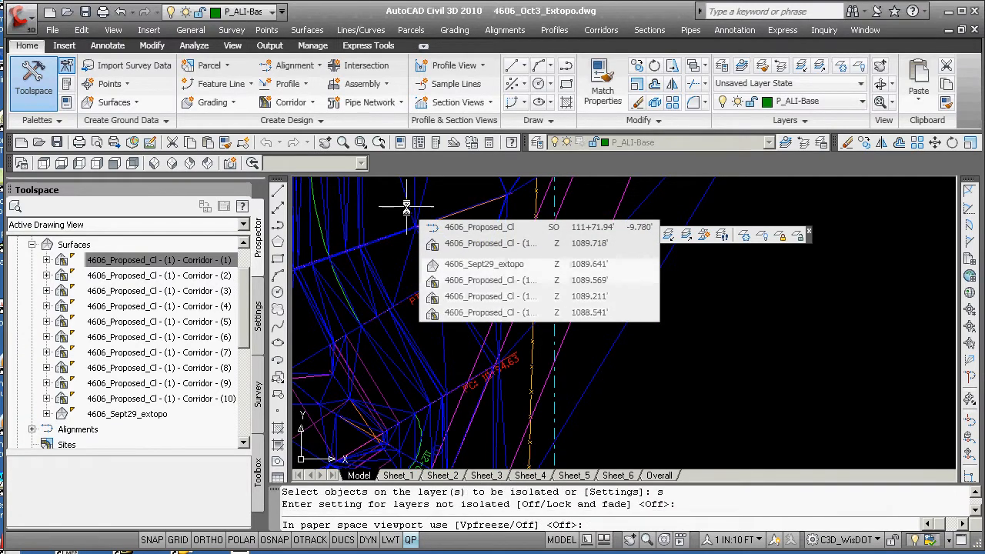
key(Return)
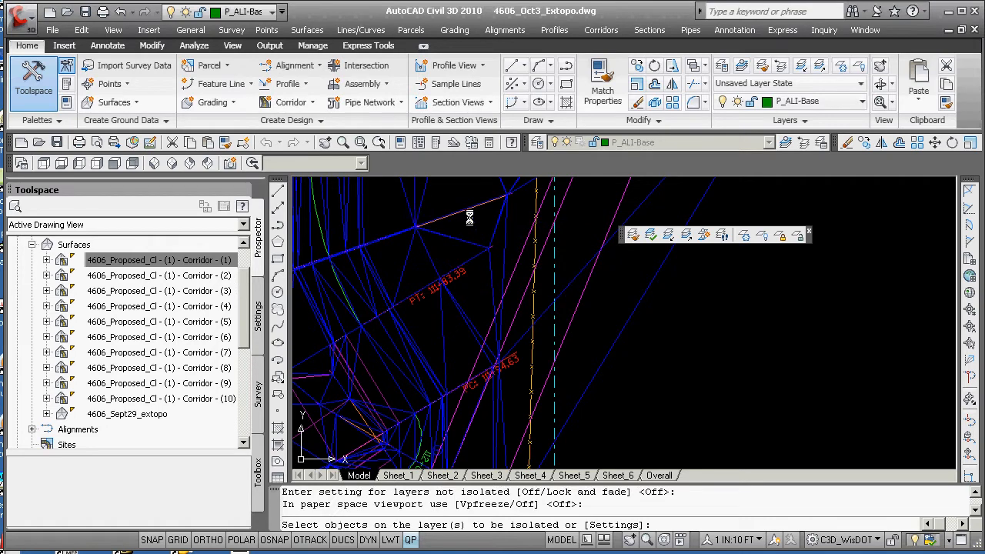
Isolate the P_SURF layer by picking one of the surface triangles, and review the complete isolated triangulation.
click(405, 206)
key(Return)
scroll(461, 297, down, 5)
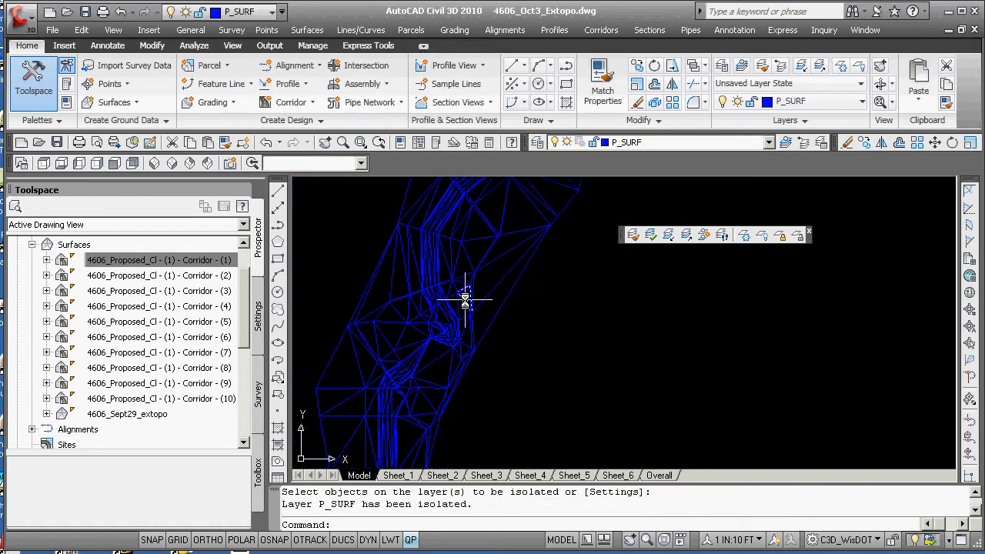
scroll(464, 320, up, 3)
scroll(463, 321, down, 4)
middle_drag(464, 321, 445, 350)
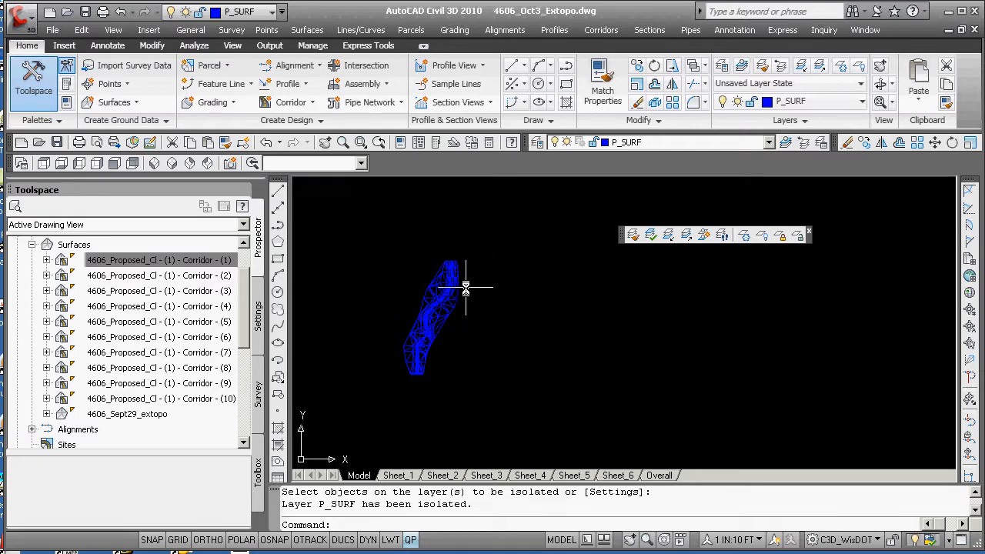
scroll(461, 316, up, 2)
scroll(461, 316, down, 2)
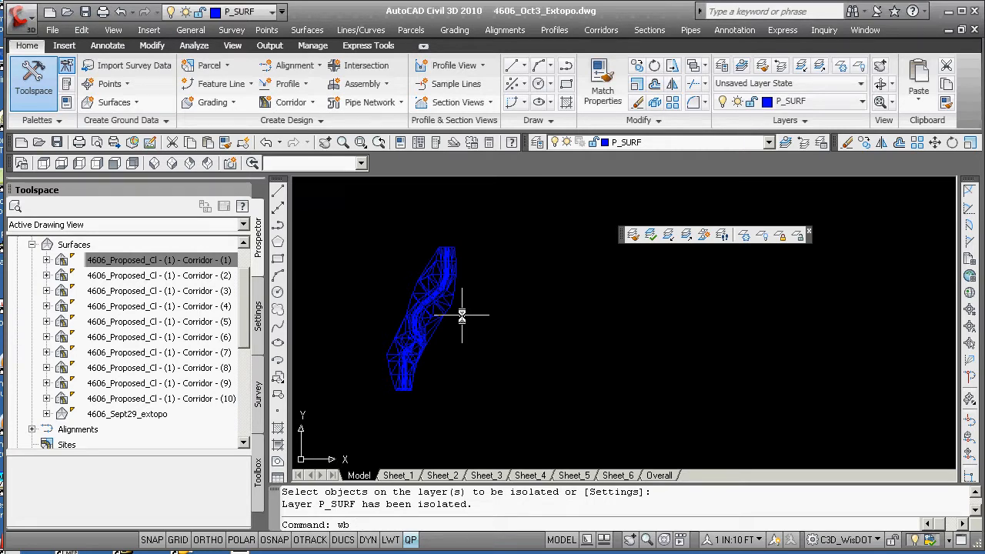
Start writing a block and choose H:\afall_2010\C3D_Projects\4606_Oct3\Design\Surfaces as its destination folder.
key(Return)
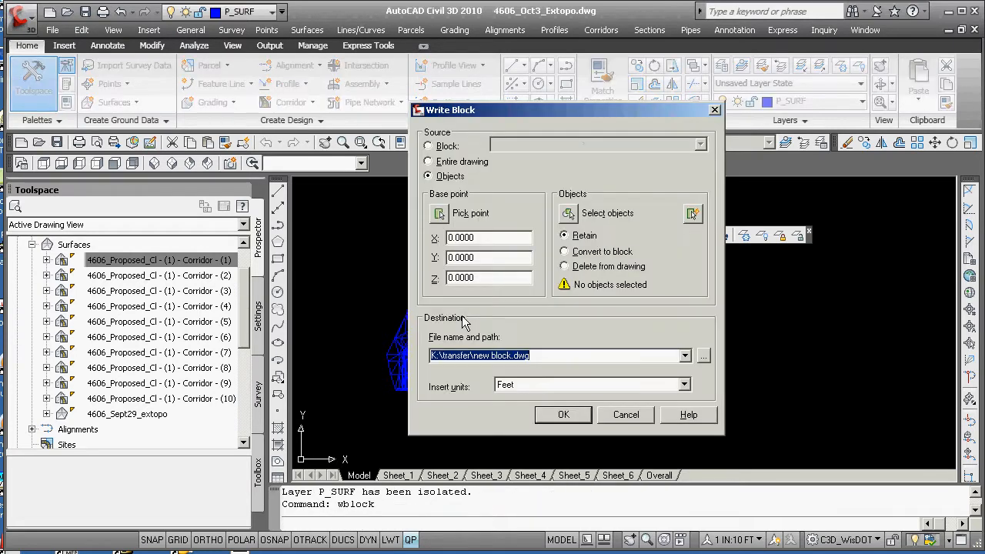
click(703, 356)
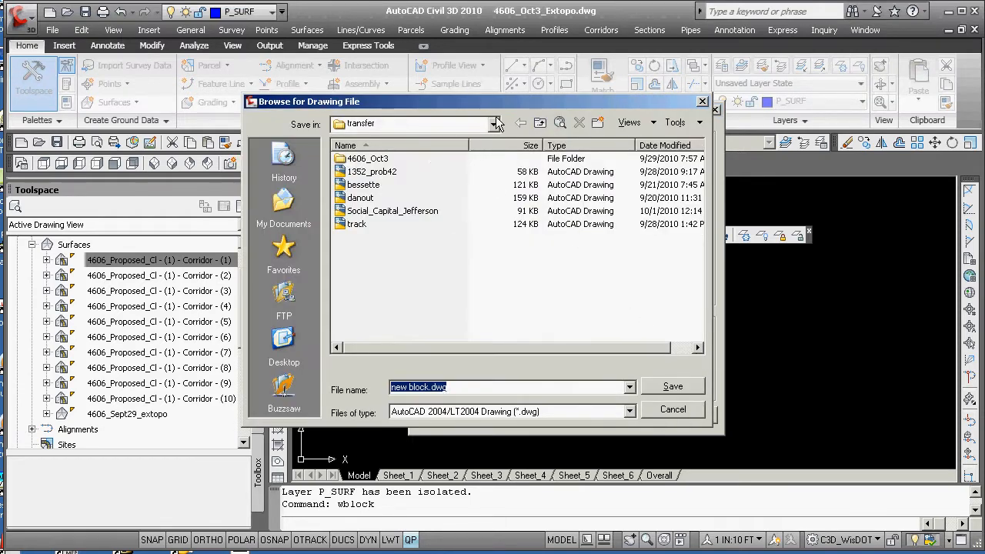
click(493, 125)
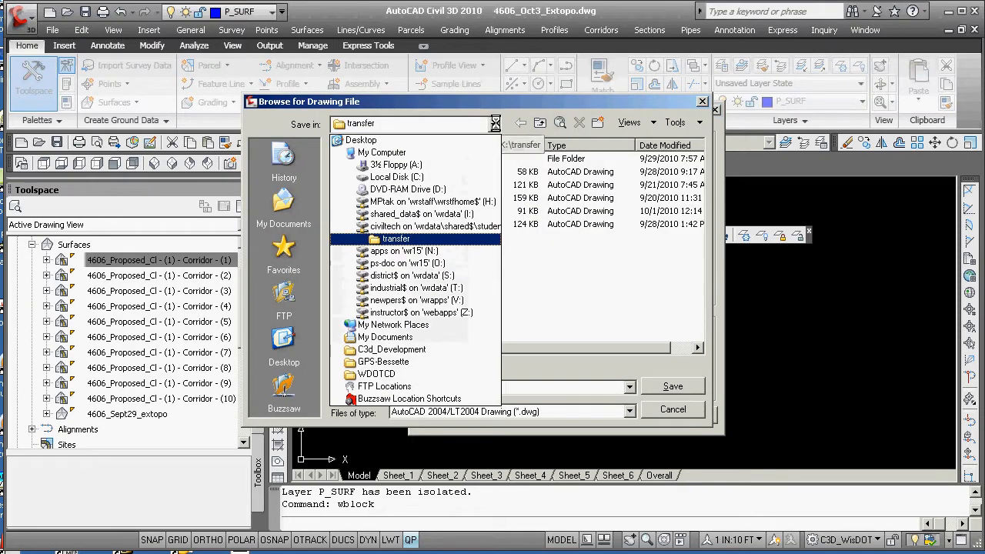
click(448, 202)
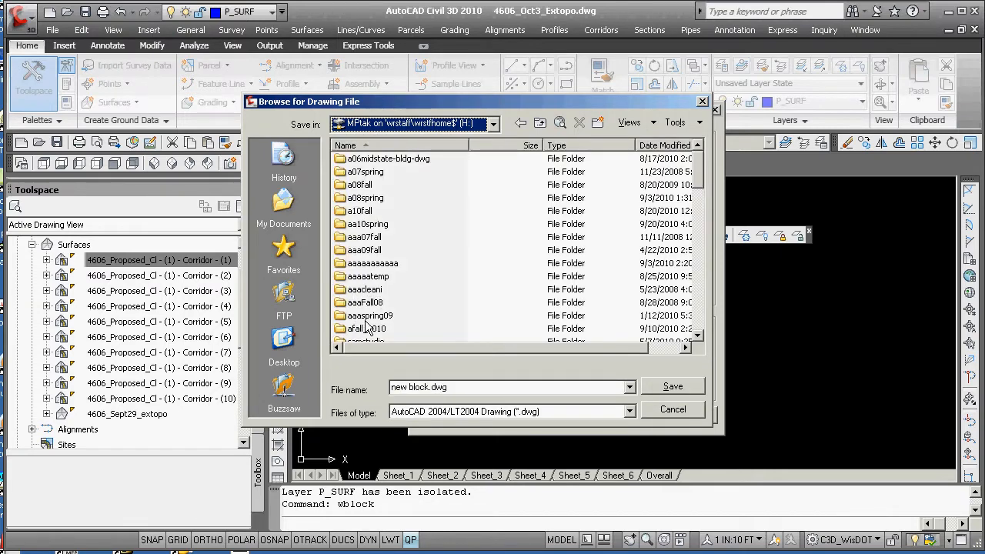
double_click(361, 329)
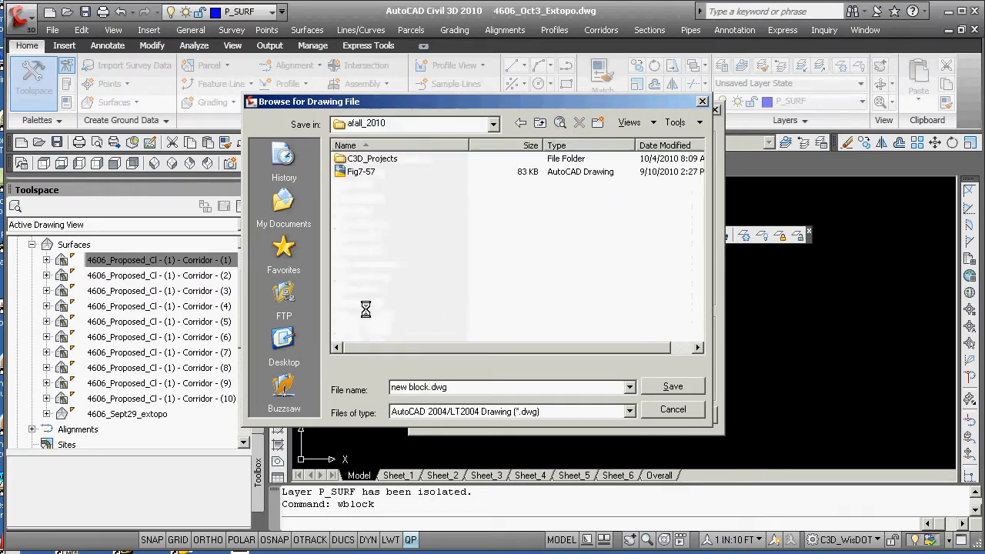
double_click(353, 159)
double_click(352, 158)
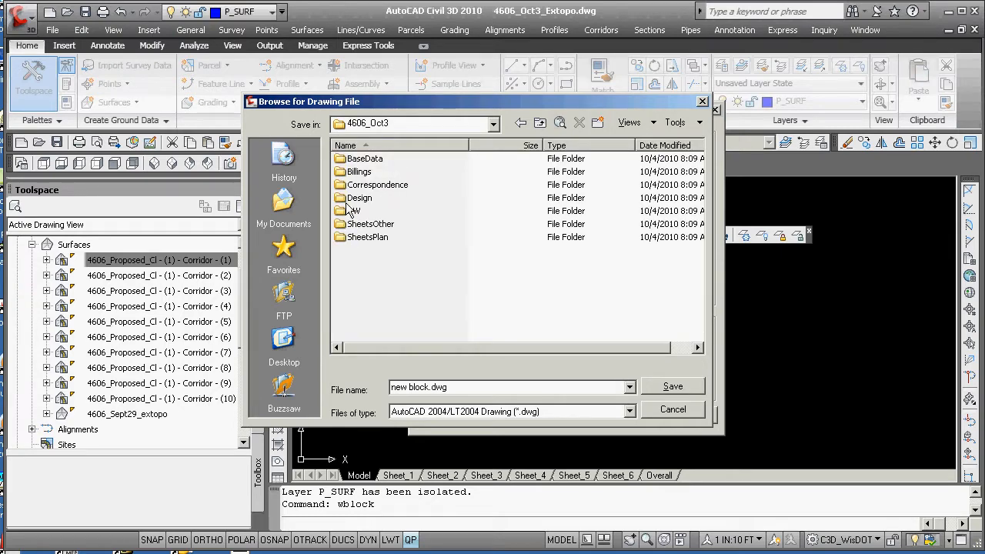
double_click(350, 199)
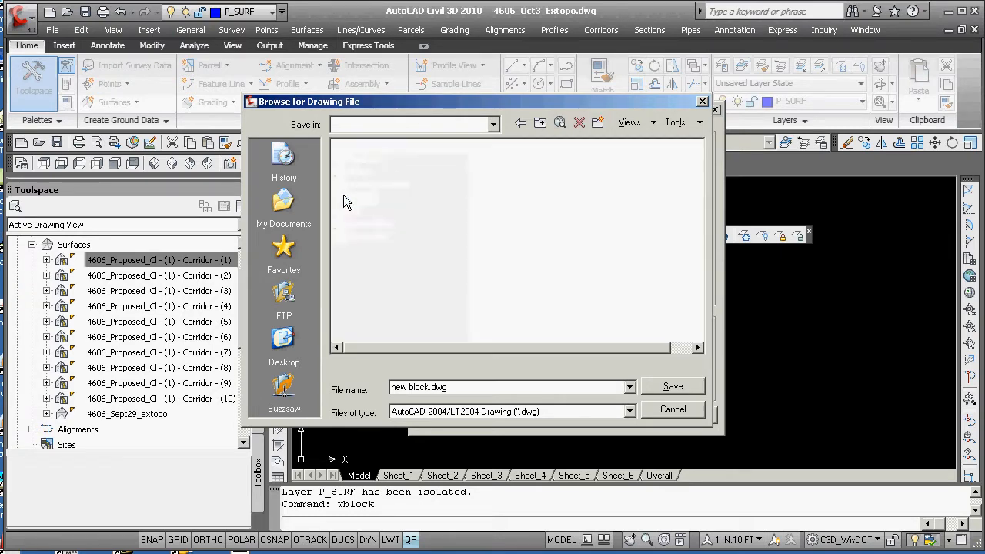
double_click(344, 212)
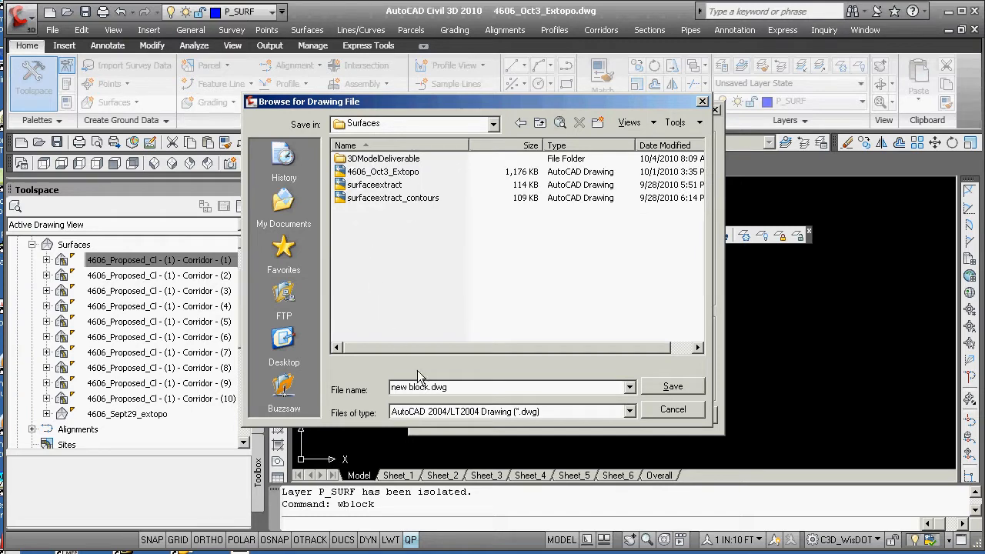
Name the block's drawing file 4606proposed and save that destination.
click(454, 386)
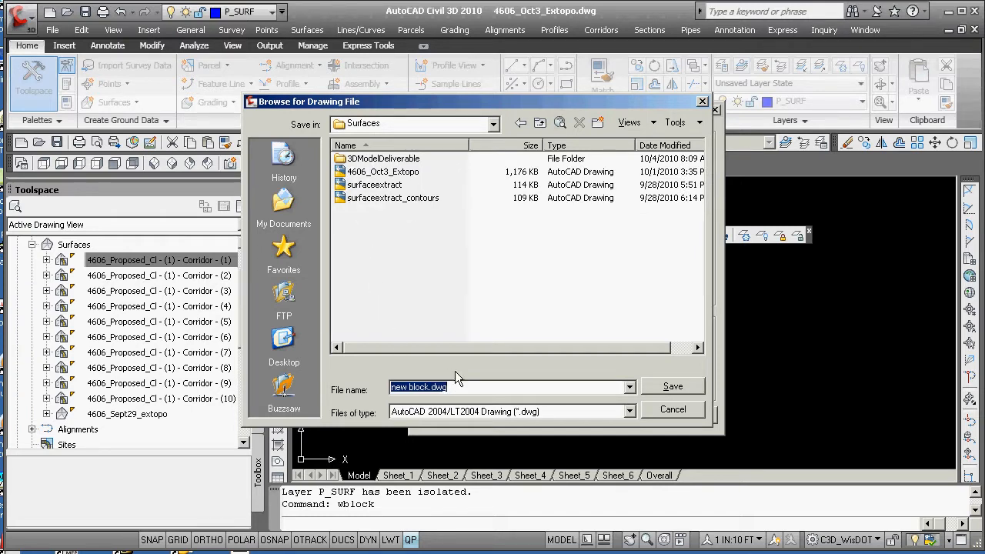
text(props)
key(BackSpace)
text(osed)
text(4606)
click(672, 386)
Write all the isolated surface objects to the block file, including AutoCAD Map information, and dismiss the version conflict notice.
click(568, 213)
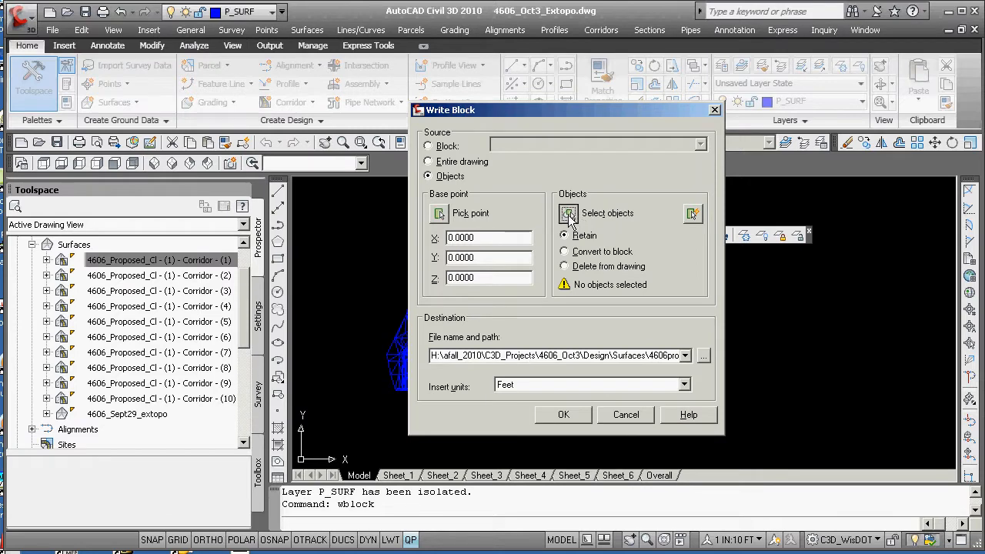
click(371, 222)
click(501, 425)
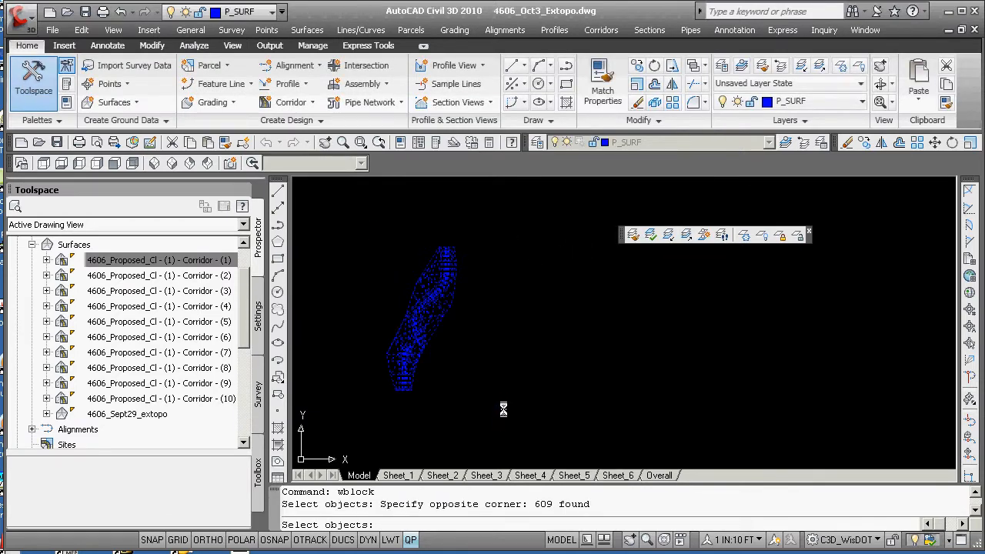
key(Return)
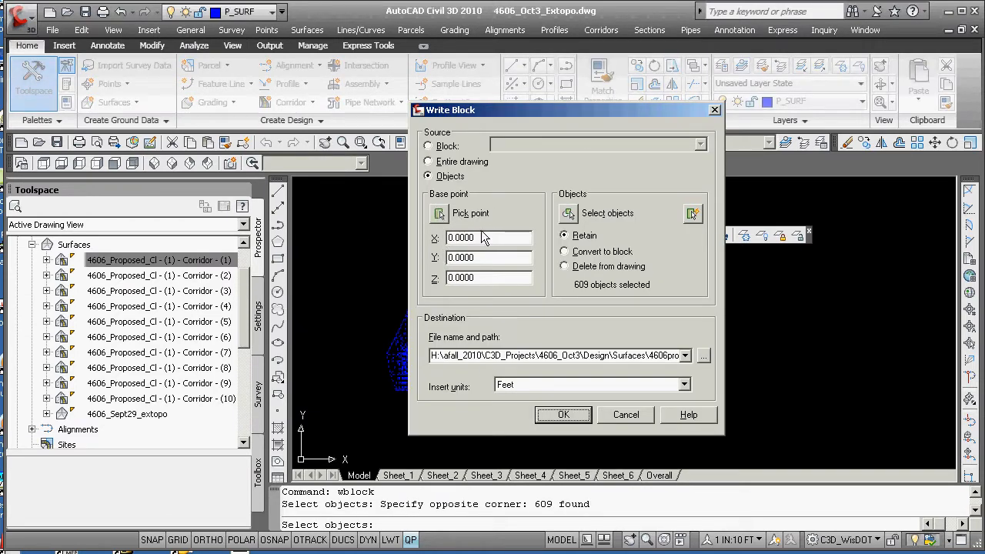
click(569, 417)
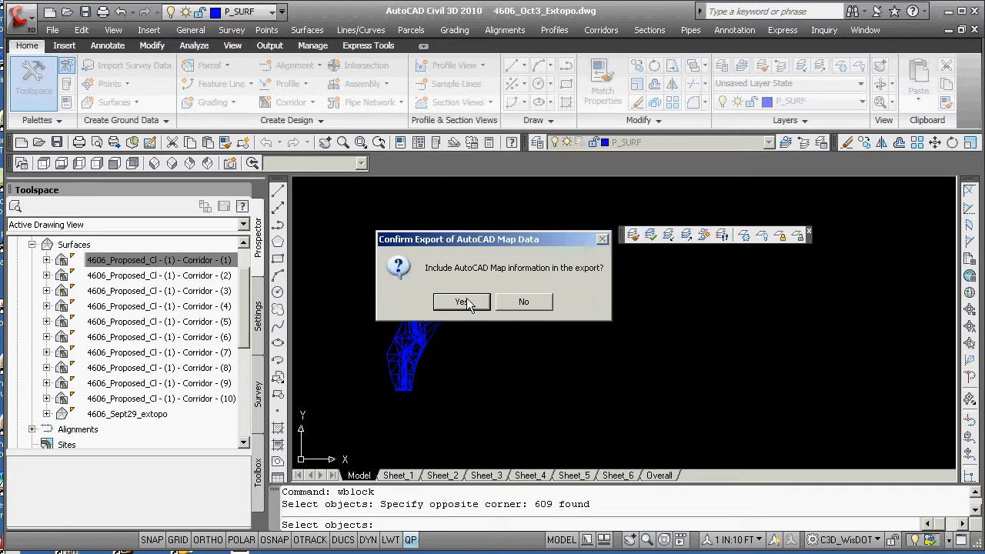
click(467, 299)
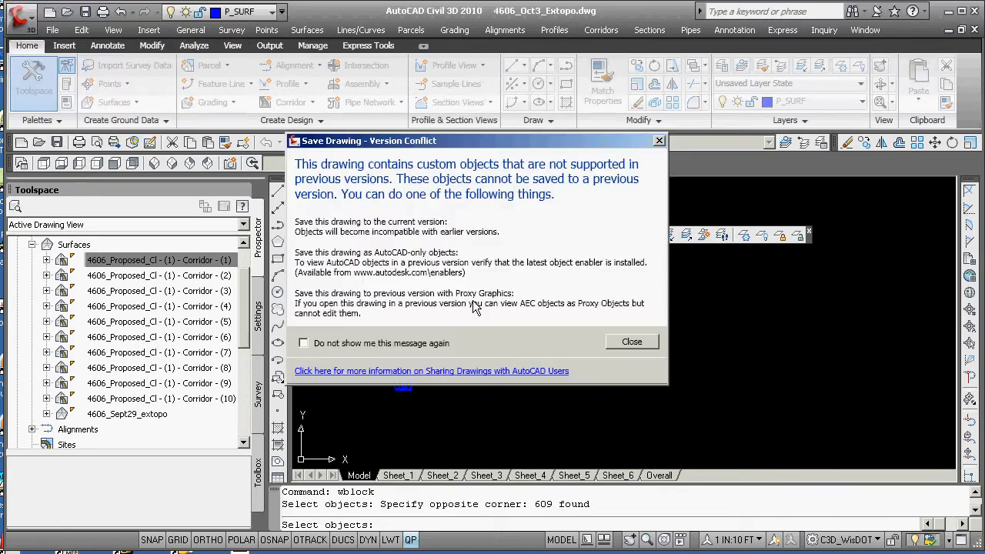
click(631, 343)
Erase all the isolated surface objects from the drawing with a crossing selection around the whole triangulation.
text(e)
key(Return)
text(c)
key(Return)
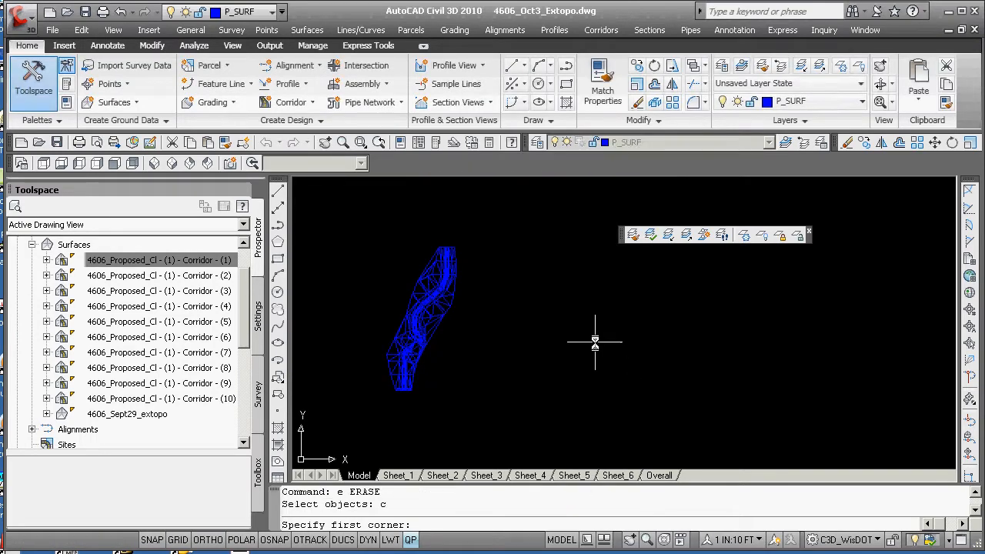
click(346, 408)
click(489, 239)
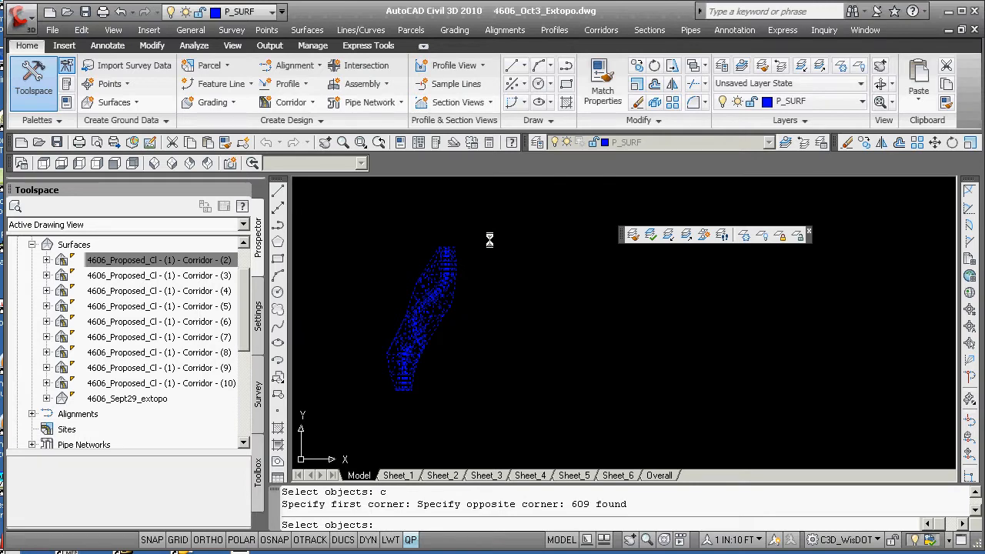
key(Return)
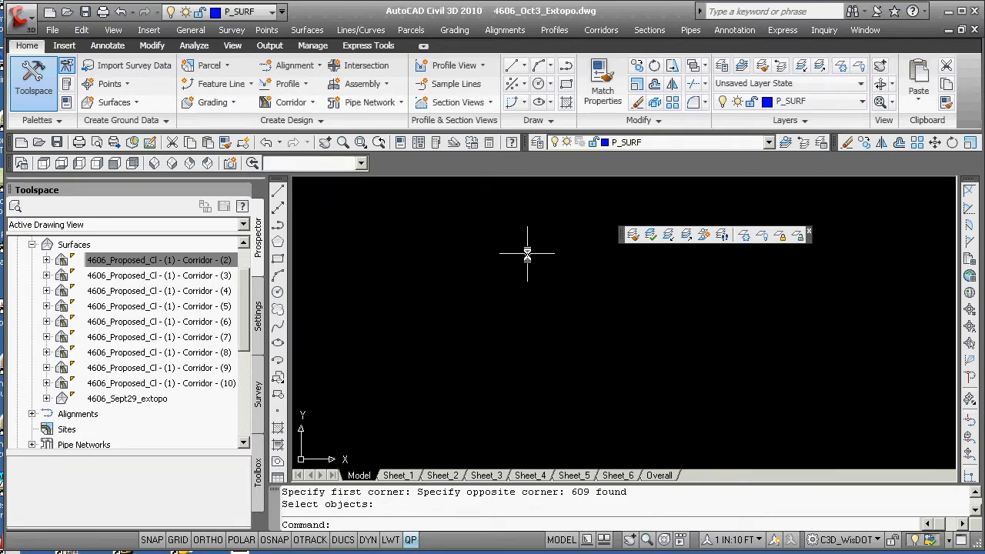
Restore the layers hidden by the layer isolation and save the drawing.
click(668, 235)
scroll(405, 322, up, 4)
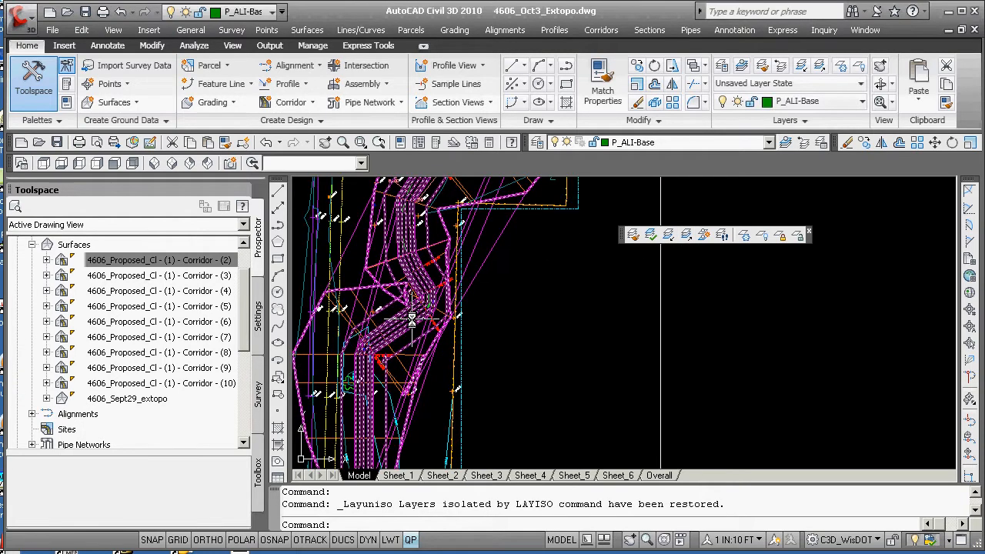
scroll(405, 322, down, 2)
scroll(405, 322, down, 4)
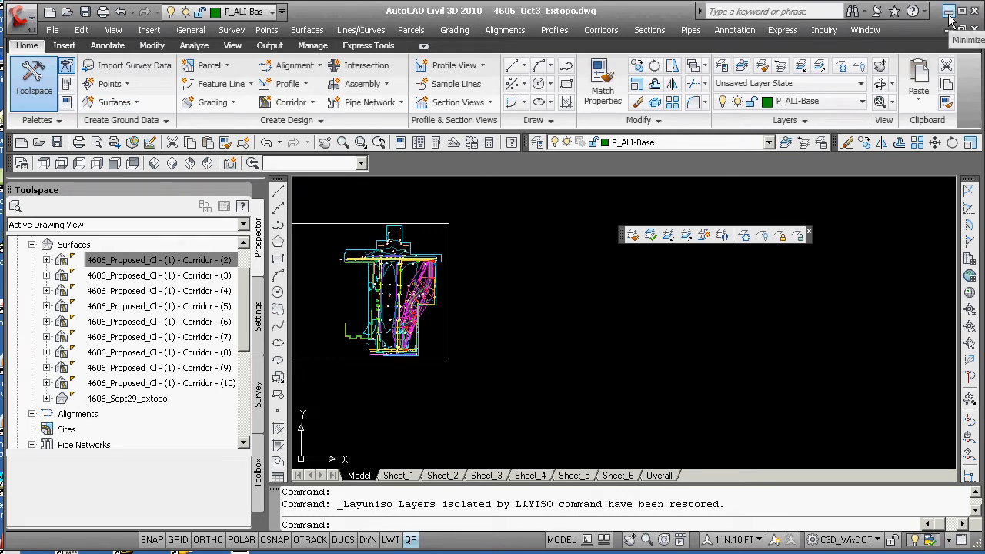
click(20, 17)
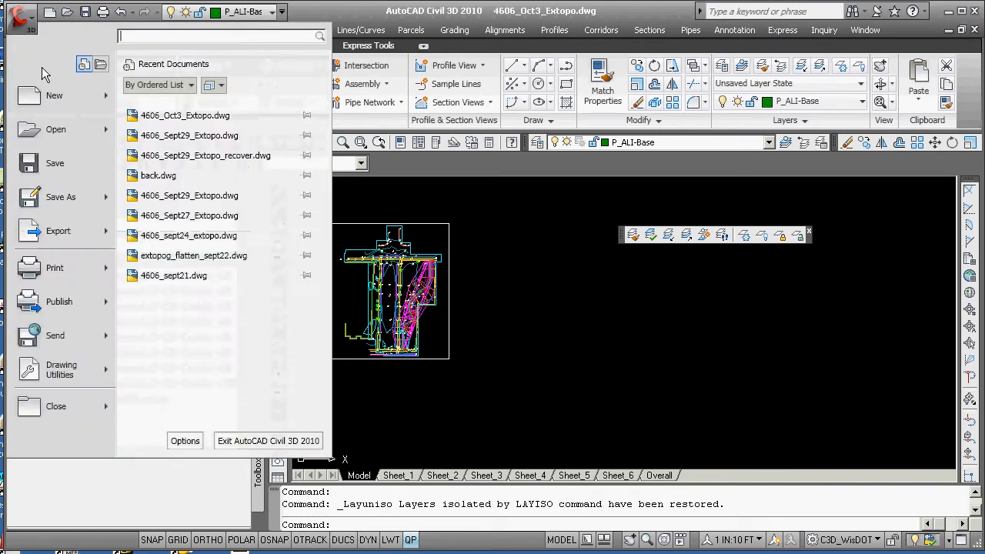
click(63, 164)
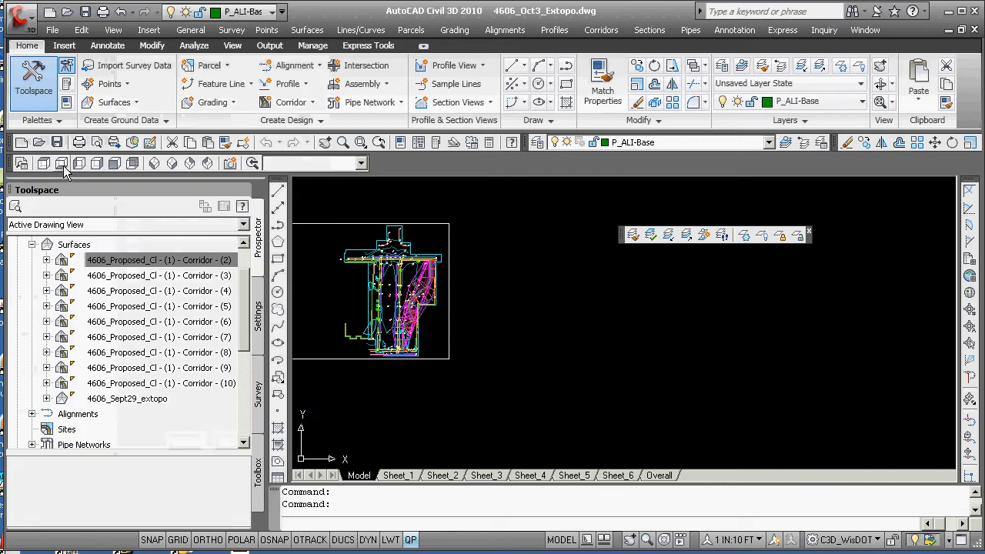
Minimize Civil 3D and launch SketchUp.
click(947, 11)
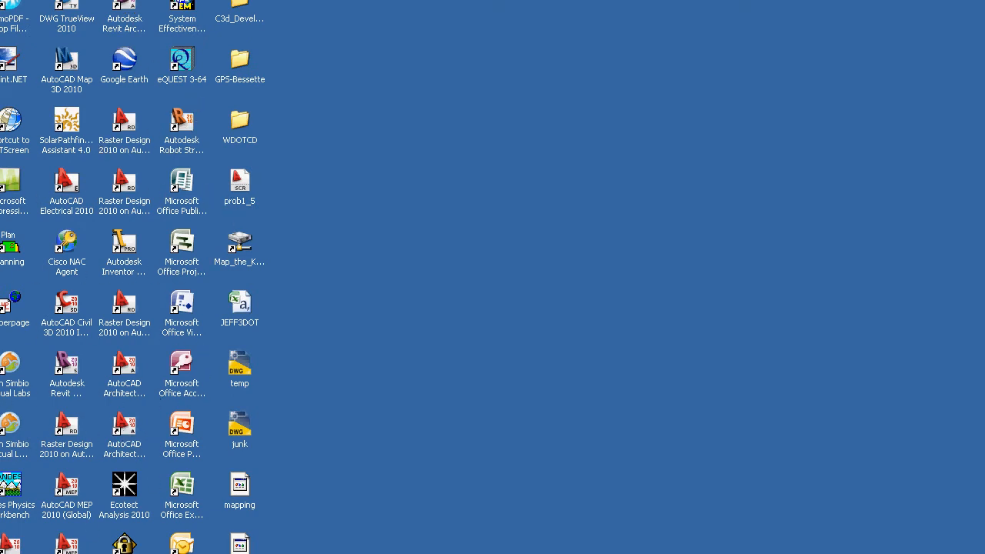
key(super)
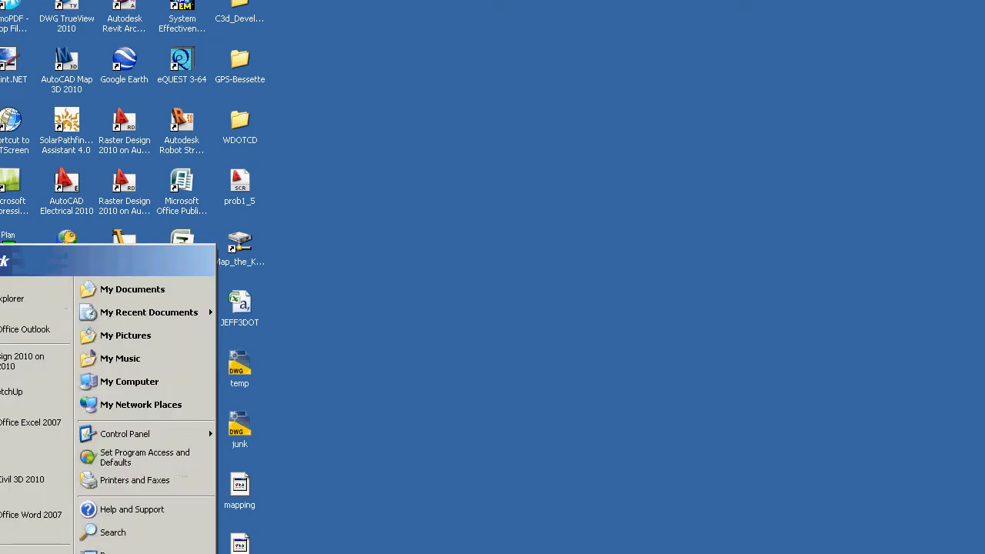
click(2, 397)
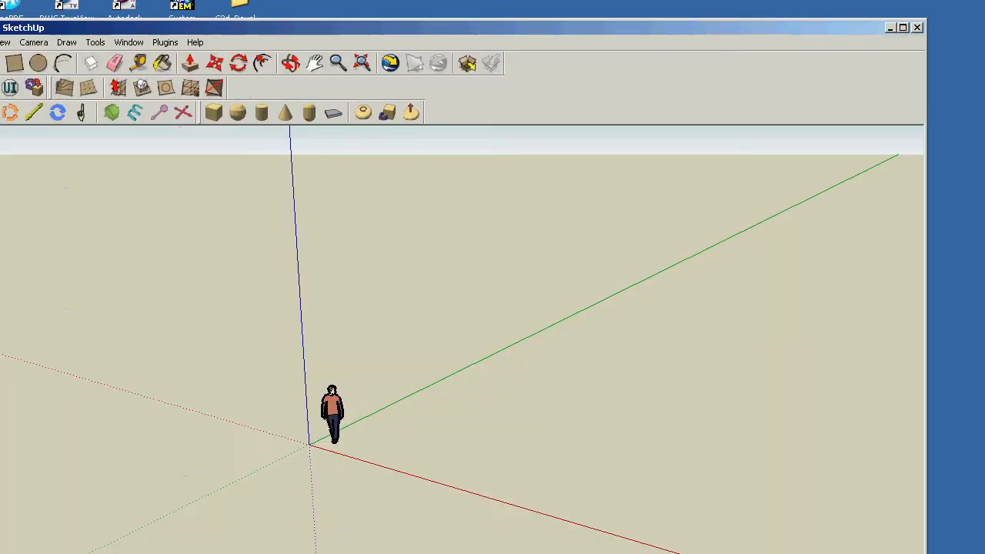
Start importing an ACAD file and browse to the folder H:\afall_2010\C3D_Projects\4606_Oct3\Design\Surfaces.
click(0, 42)
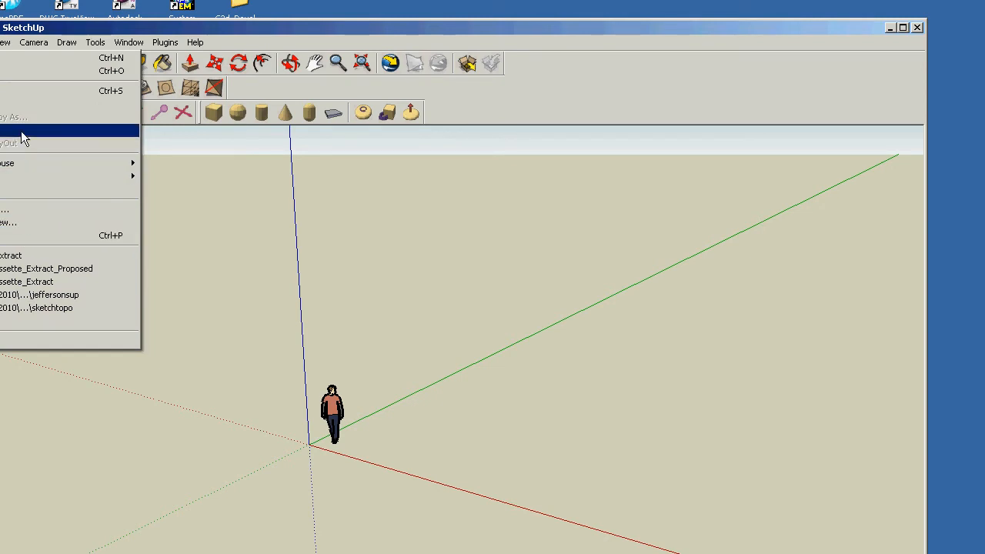
click(15, 210)
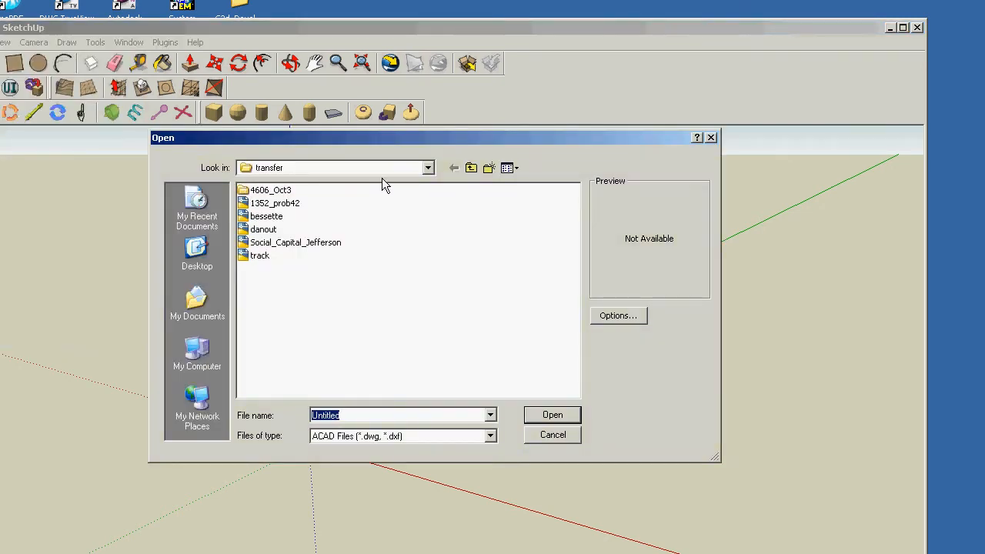
click(428, 167)
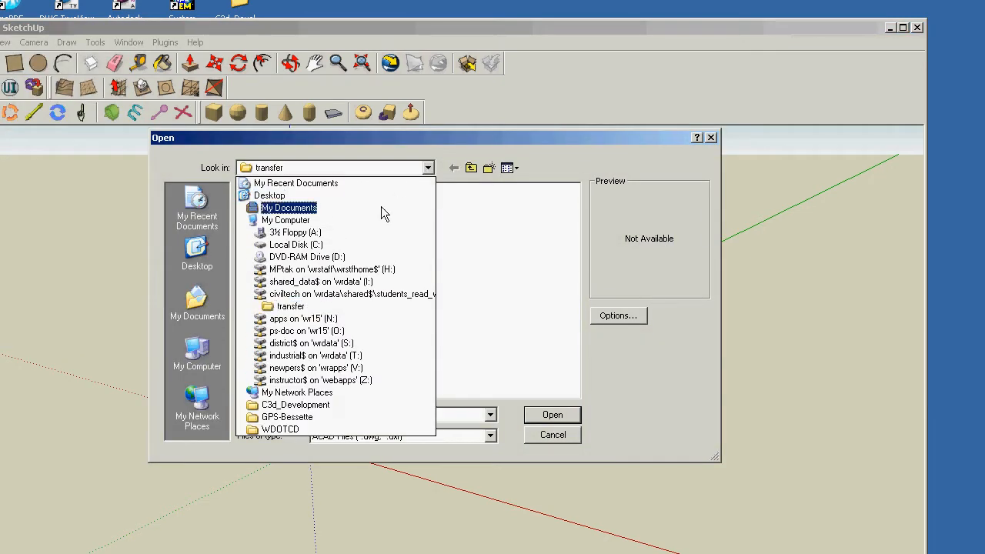
click(356, 270)
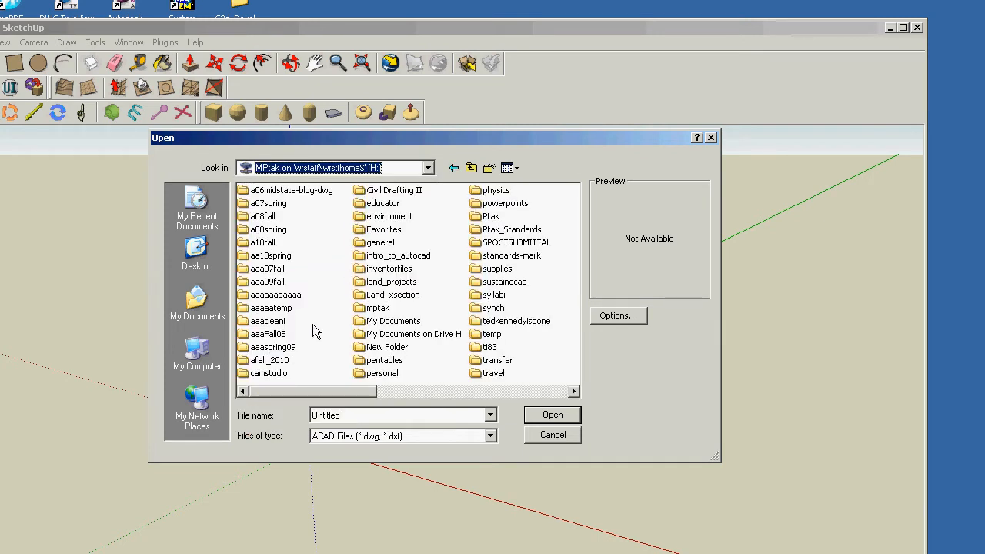
double_click(259, 360)
double_click(259, 191)
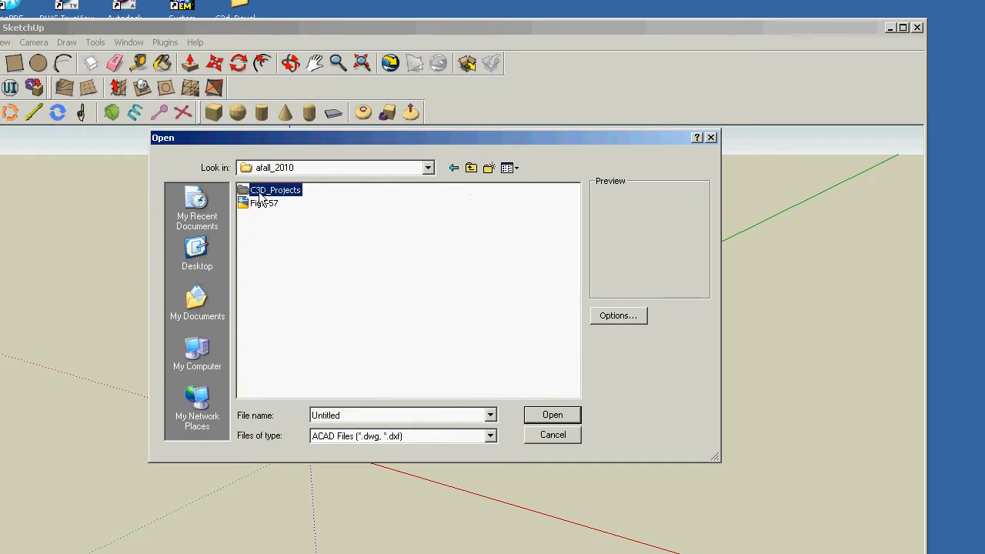
double_click(260, 192)
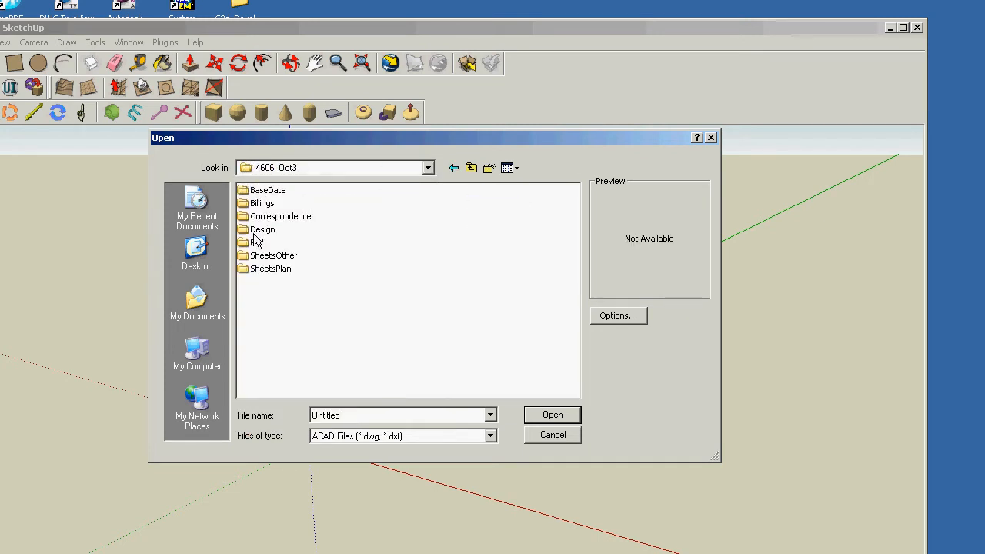
double_click(255, 233)
double_click(257, 244)
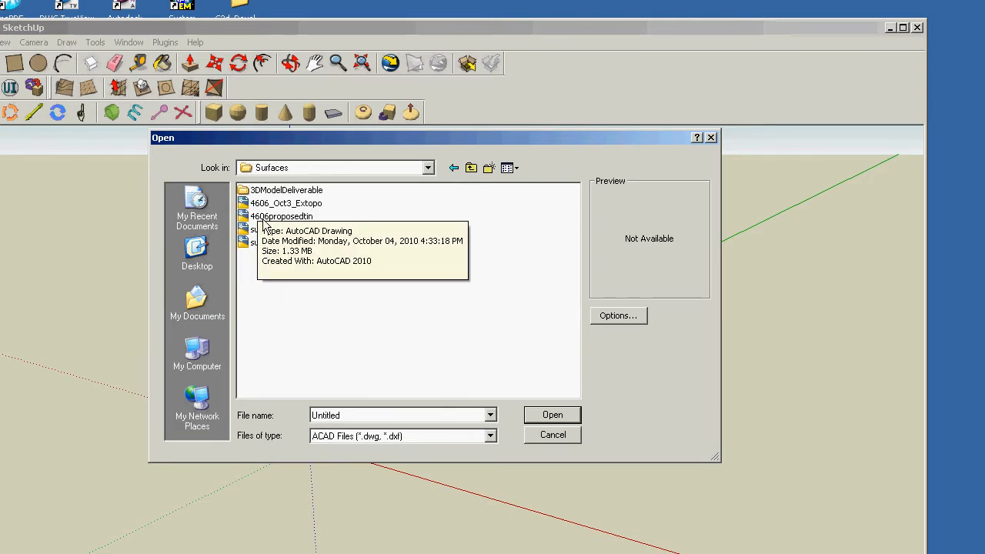
Import the drawing 4606proposedtin and dismiss the import results.
click(268, 216)
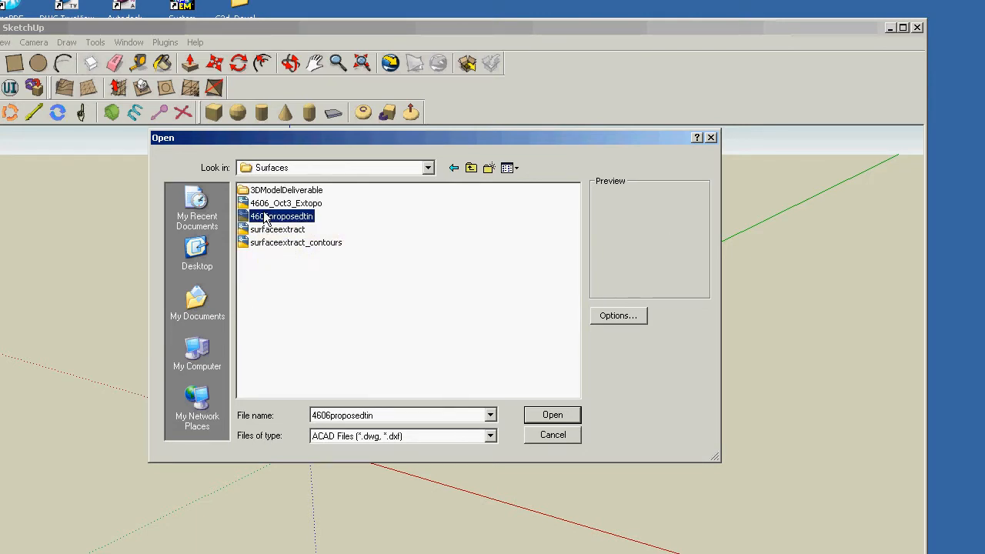
click(551, 414)
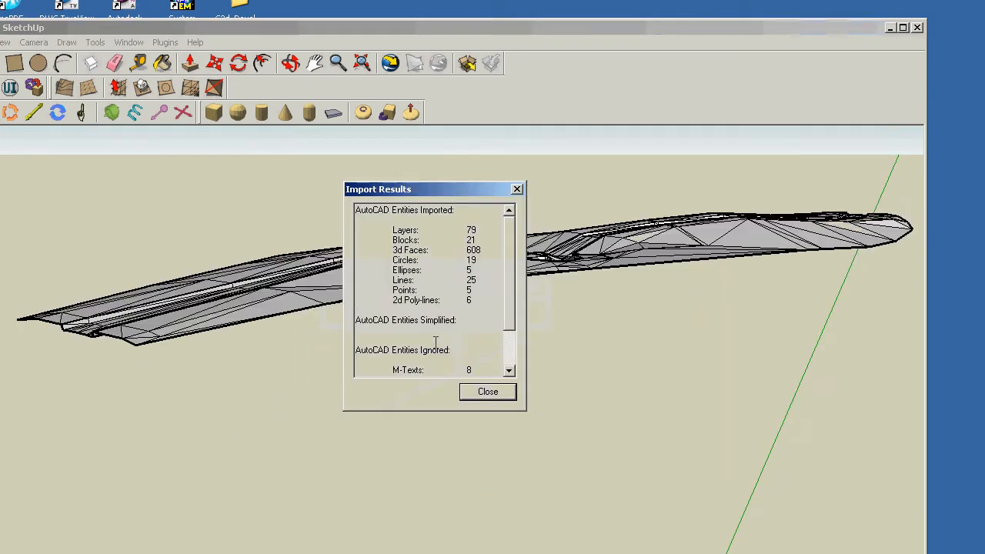
click(487, 391)
Try to move the imported surface closer to the model axes.
key(m)
click(144, 351)
click(314, 366)
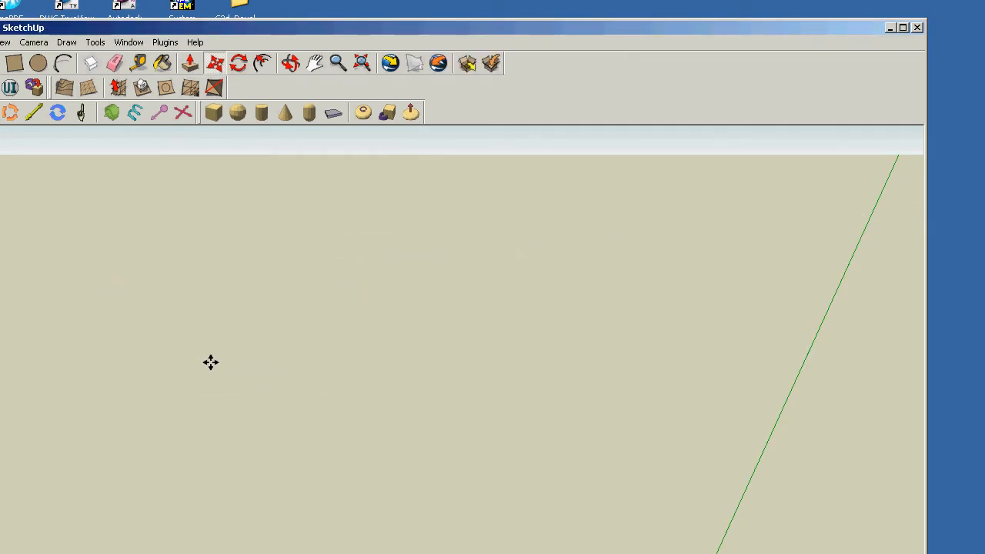
Explode the imported surface component and clear the selection.
click(363, 63)
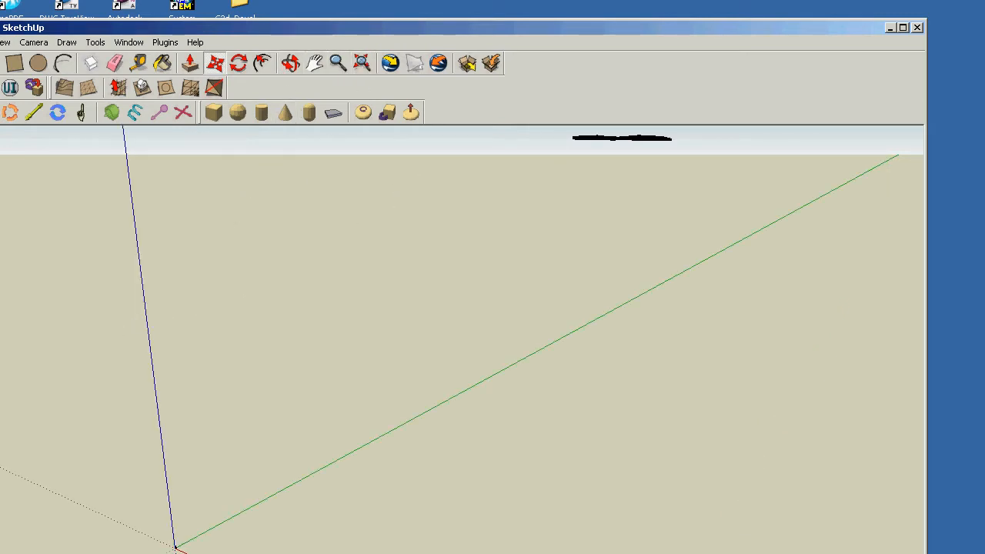
click(291, 63)
drag(290, 346, 454, 496)
drag(729, 222, 589, 362)
scroll(594, 387, up, 5)
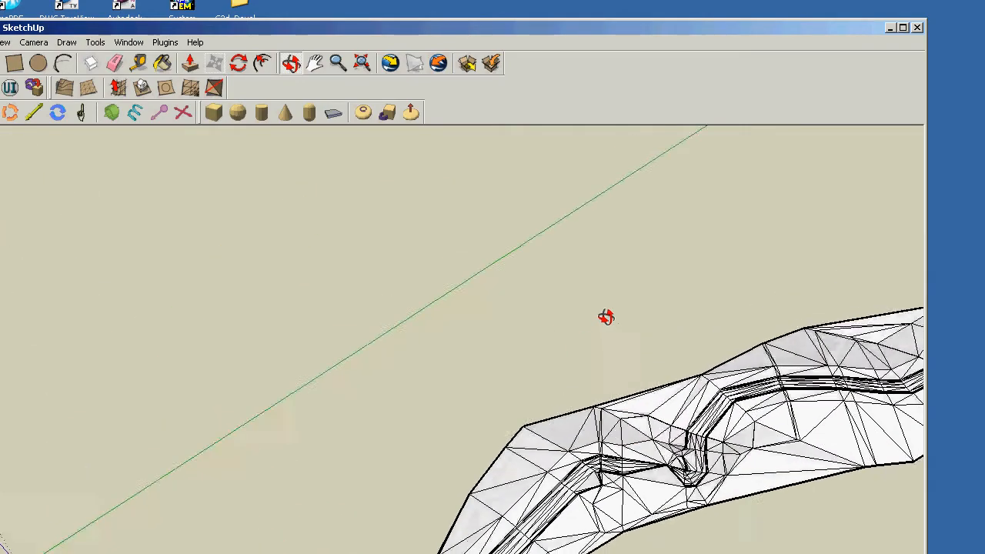
drag(606, 317, 549, 429)
click(0, 63)
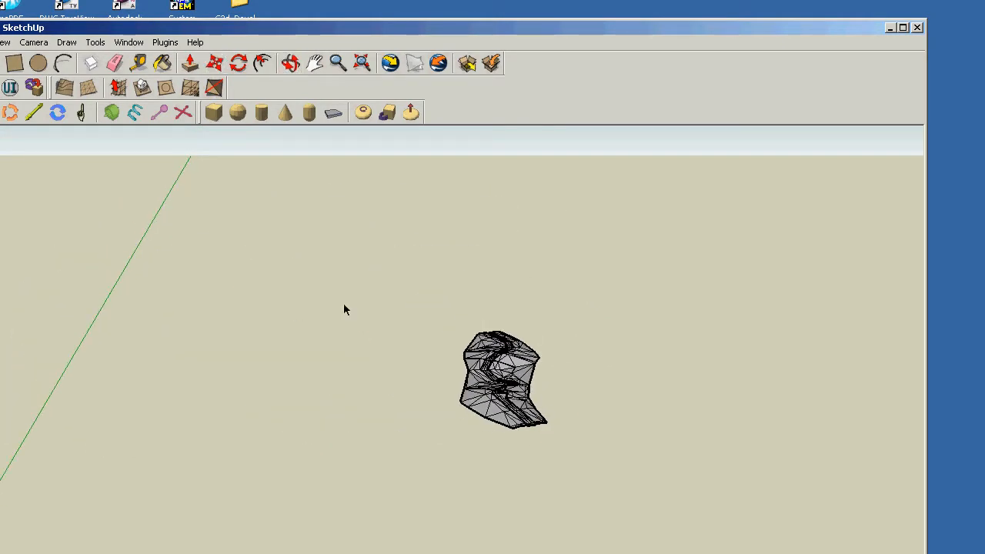
click(530, 403)
right_click(523, 408)
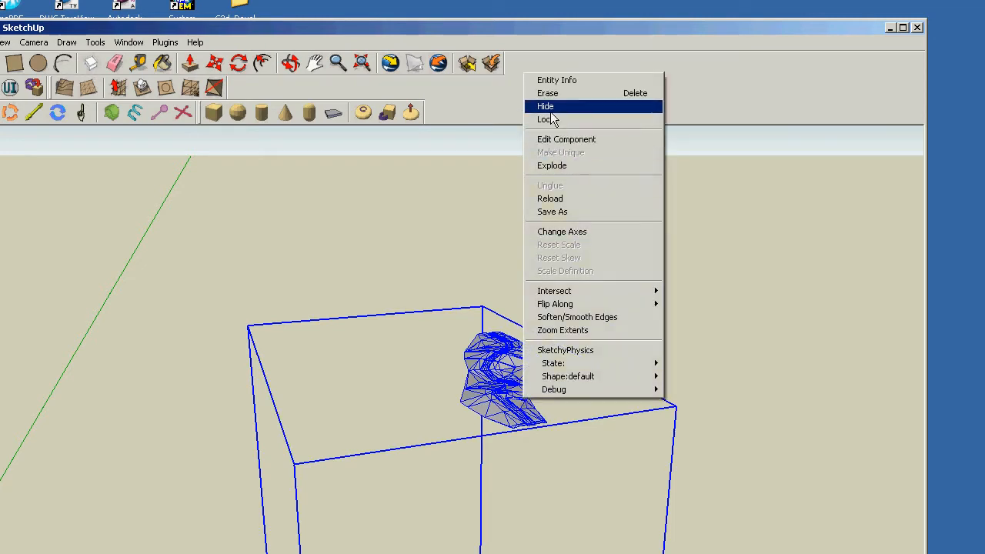
click(578, 167)
click(433, 357)
Select the entire exploded surface with a window, move it to the axes origin, and deselect it.
scroll(428, 357, down, 3)
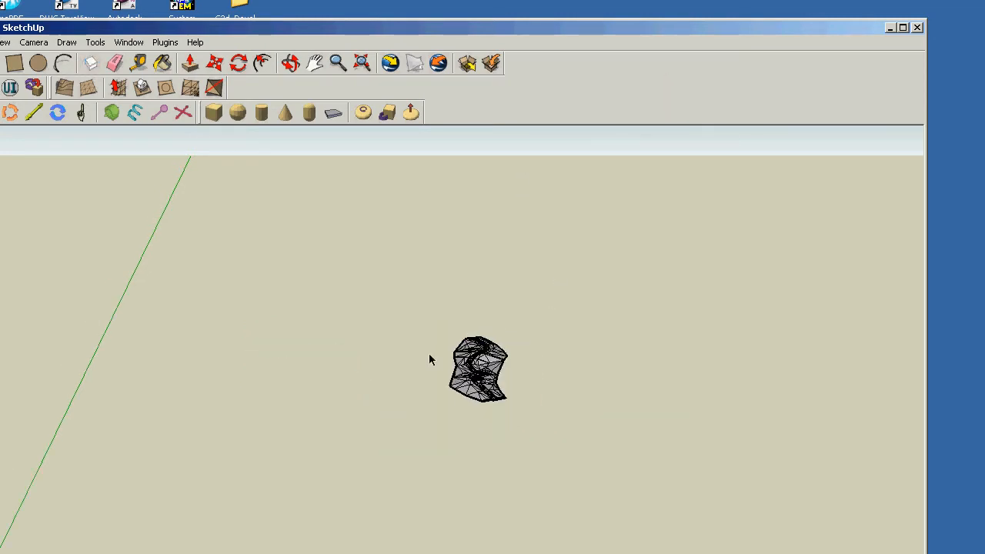
scroll(429, 359, down, 6)
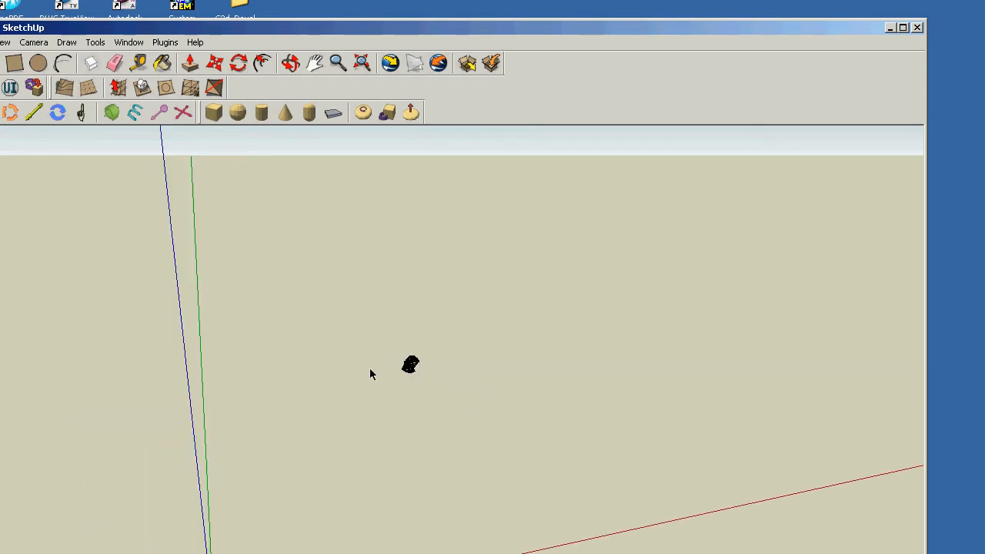
scroll(370, 374, down, 2)
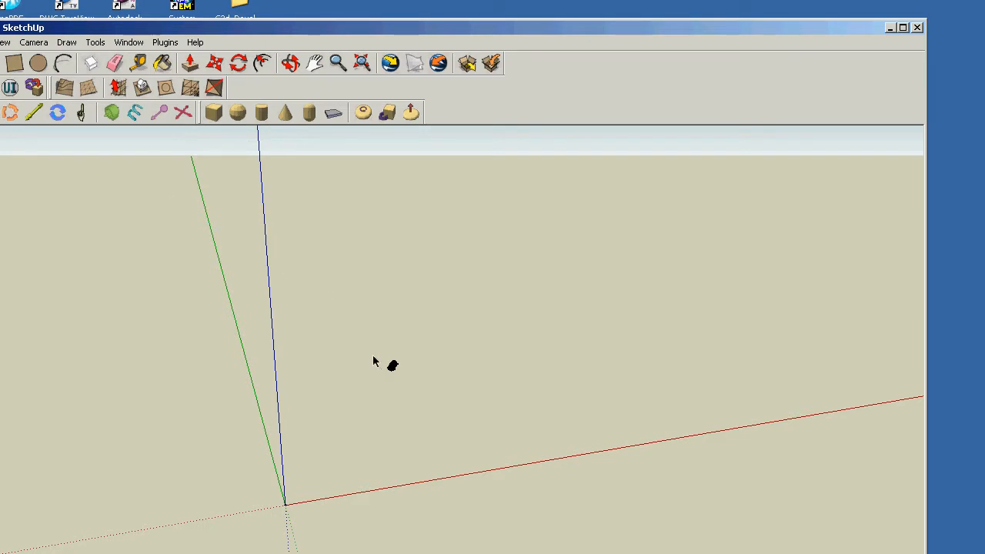
drag(372, 341, 408, 387)
scroll(396, 371, up, 2)
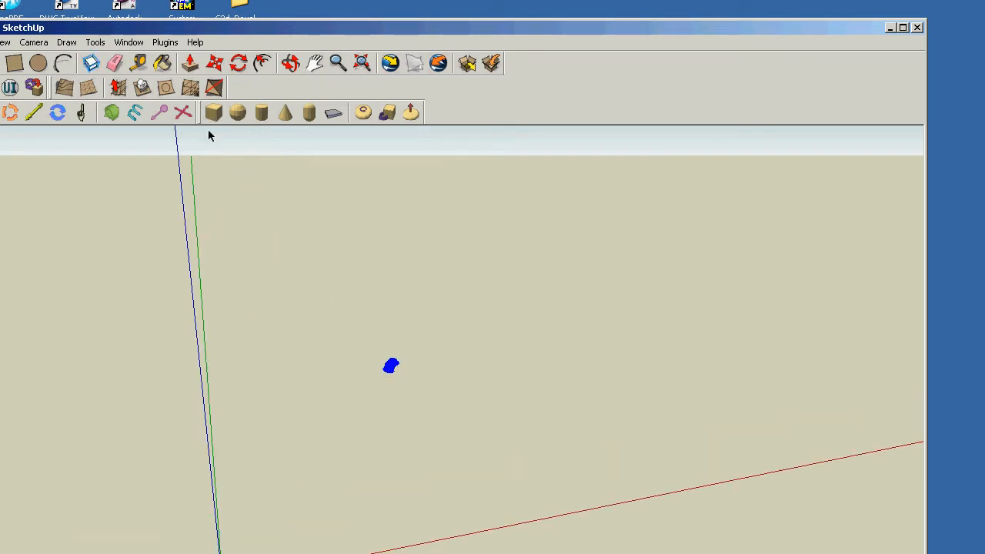
click(215, 64)
scroll(390, 367, down, 2)
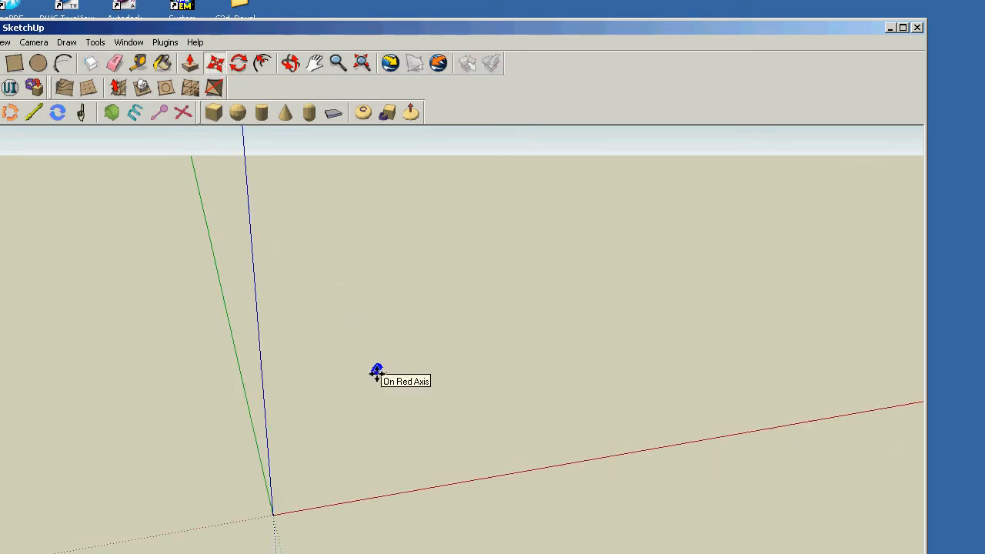
click(273, 510)
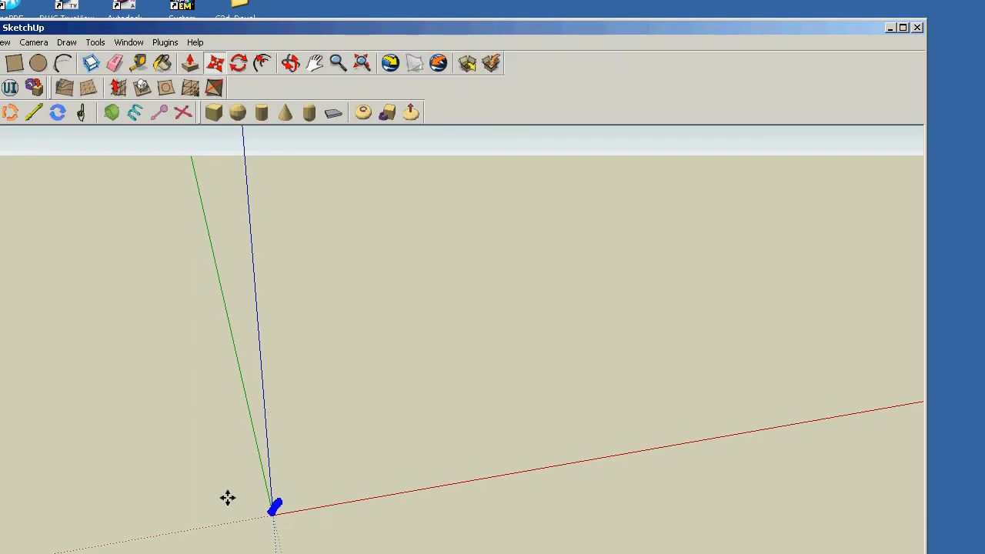
key(space)
click(214, 448)
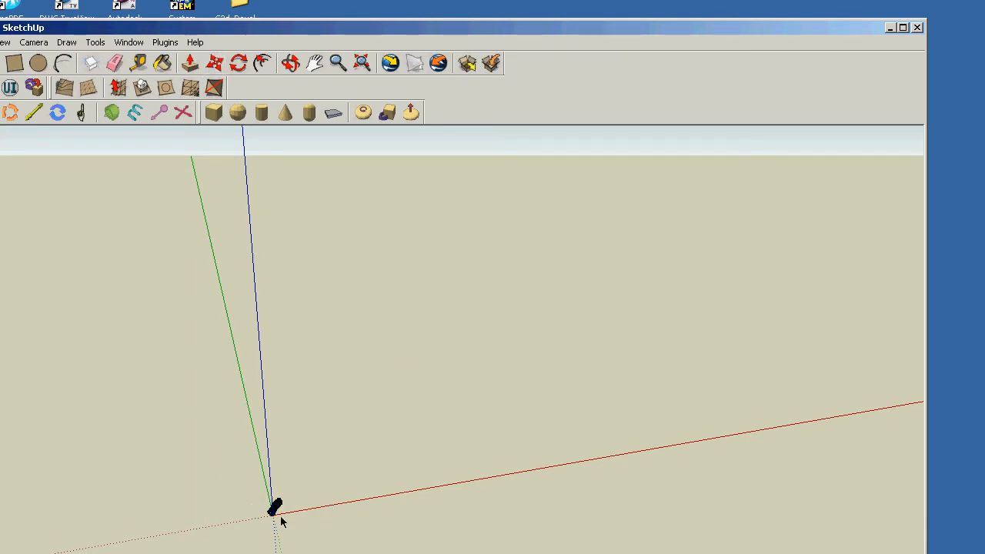
Inspect the relocated surface from a low angle near the origin and select the corridor edge beside the scale figure.
scroll(281, 518, up, 5)
scroll(254, 512, up, 3)
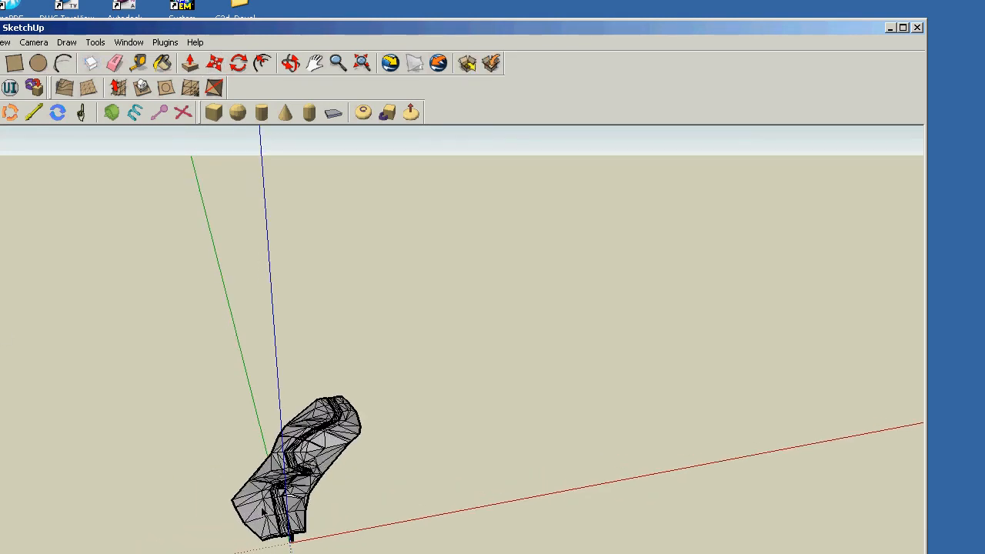
key(o)
drag(273, 494, 215, 405)
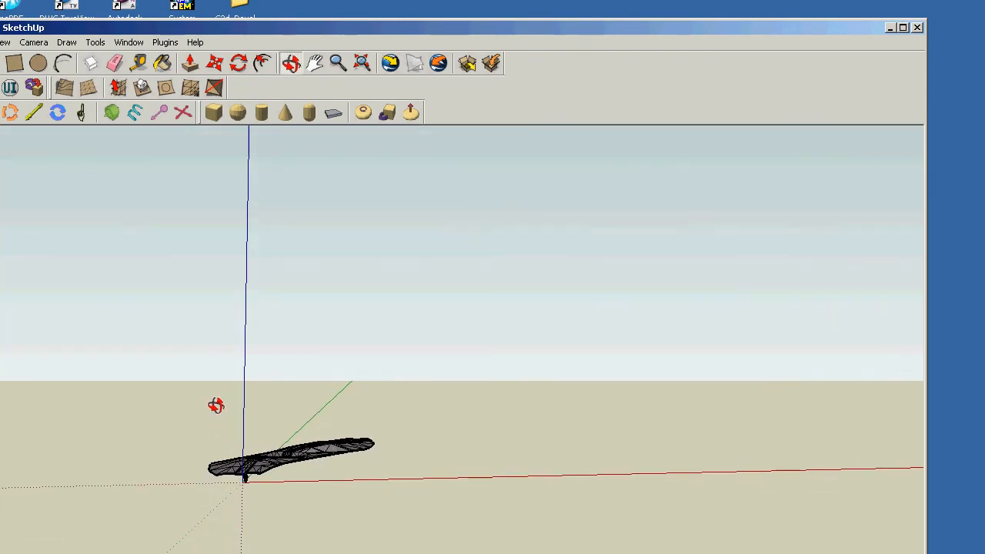
scroll(246, 467, up, 5)
mouse_move(246, 467)
mouse_down()
mouse_move(236, 492)
mouse_move(330, 477)
mouse_move(280, 536)
mouse_move(361, 450)
mouse_move(435, 442)
mouse_move(376, 514)
mouse_move(569, 466)
mouse_move(596, 510)
mouse_move(440, 536)
mouse_move(368, 412)
mouse_move(455, 334)
mouse_move(598, 446)
mouse_move(665, 454)
mouse_move(543, 446)
mouse_move(398, 413)
mouse_move(672, 377)
mouse_move(611, 272)
mouse_move(477, 241)
mouse_move(572, 167)
mouse_move(530, 198)
mouse_move(507, 292)
mouse_move(567, 436)
mouse_move(551, 436)
mouse_move(469, 341)
mouse_move(436, 351)
mouse_move(439, 439)
mouse_up()
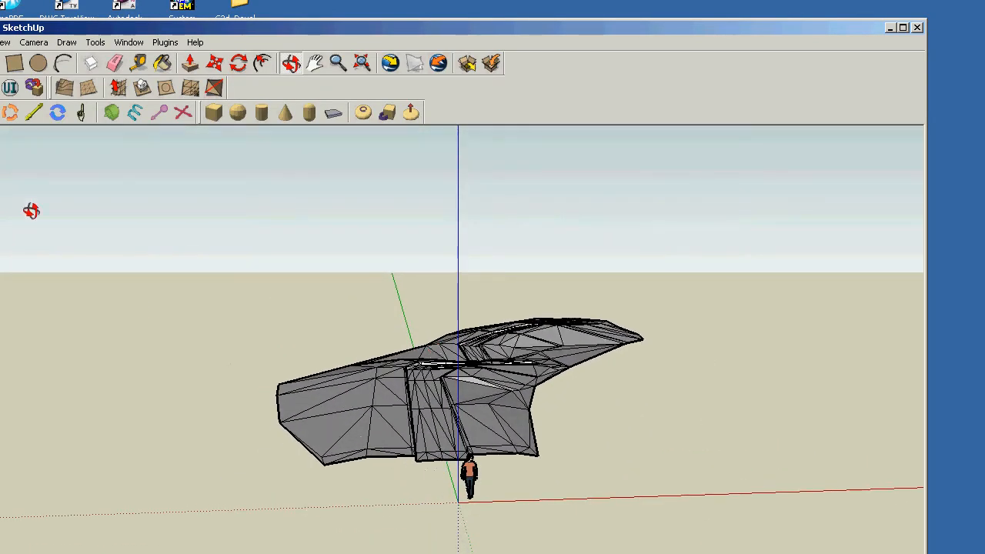
key(space)
click(464, 415)
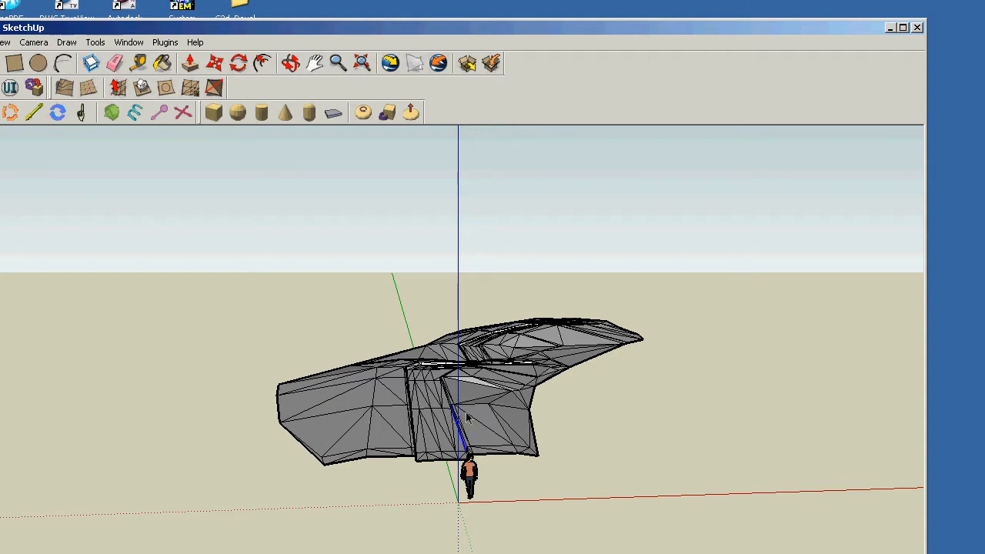
Erase the scale figure component standing at the axes origin.
scroll(280, 296, down, 3)
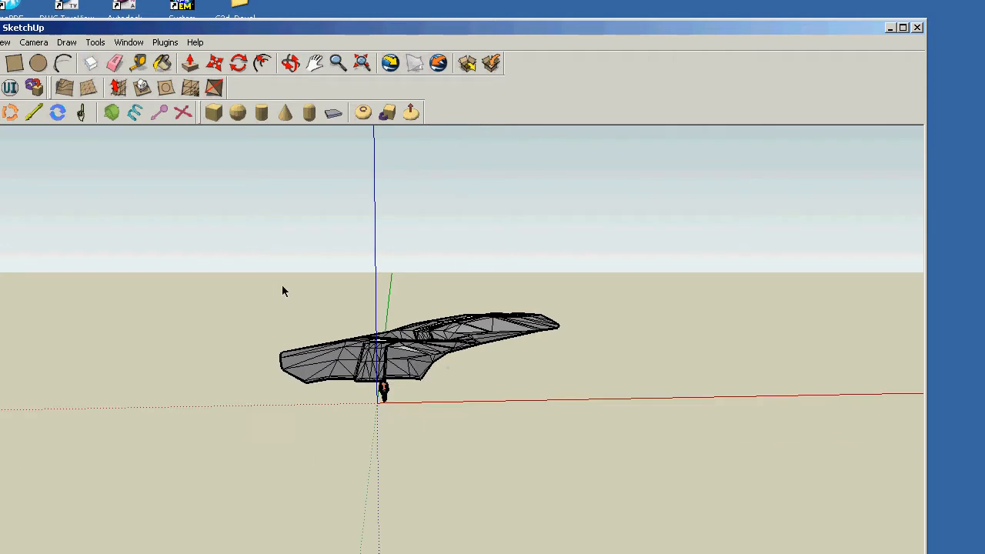
click(383, 393)
right_click(384, 390)
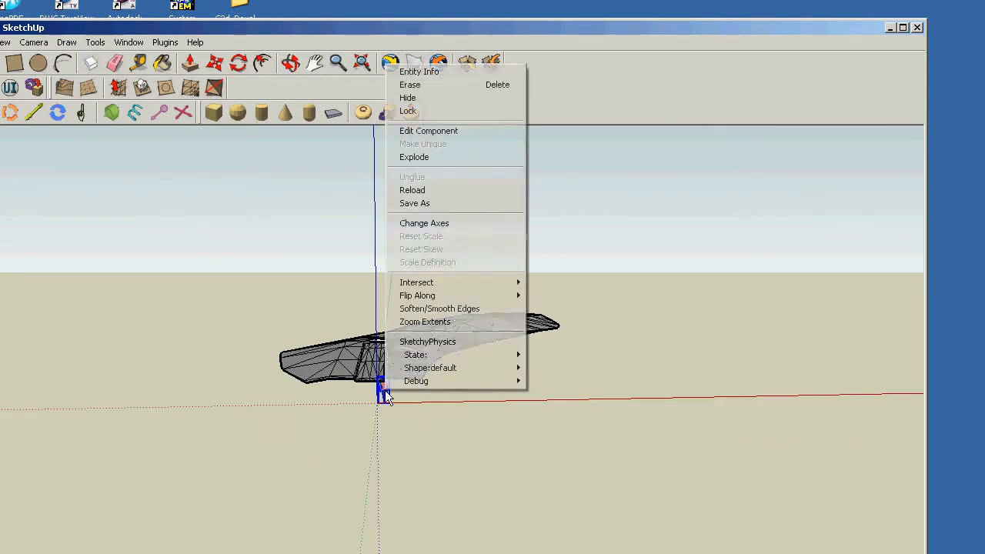
click(414, 77)
click(171, 37)
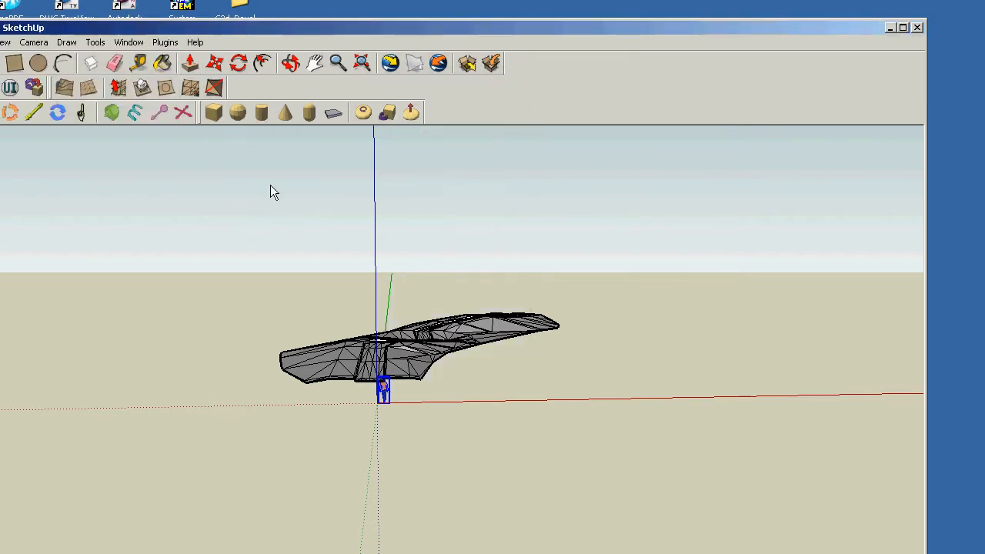
click(222, 241)
click(382, 390)
right_click(383, 389)
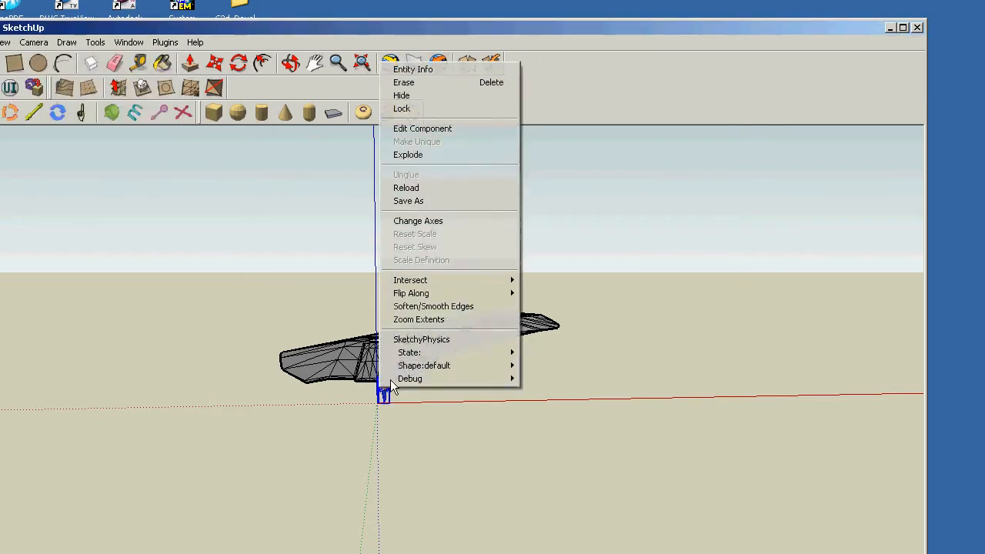
click(408, 82)
Select the entire corridor surface with a window, make it a group, and clear the selection.
drag(236, 215, 557, 402)
right_click(421, 350)
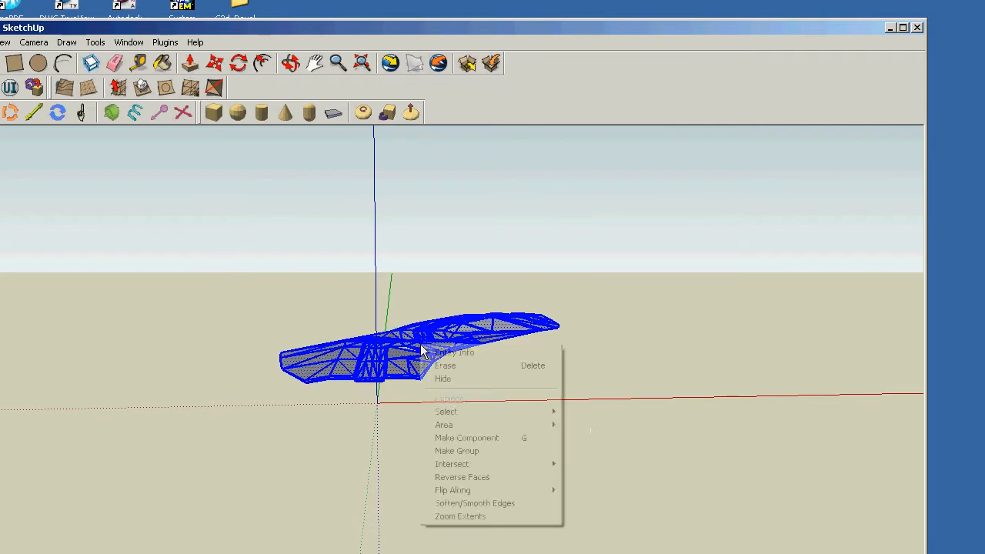
click(527, 451)
click(440, 398)
Set the SketchyPhysics shape of the surface group to staticmesh.
click(396, 381)
right_click(395, 377)
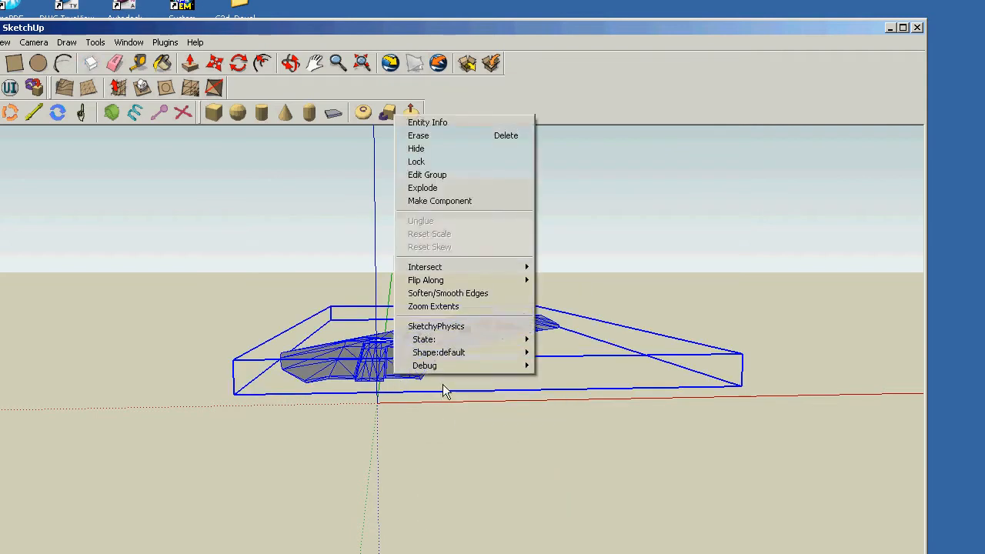
mouse_move(462, 360)
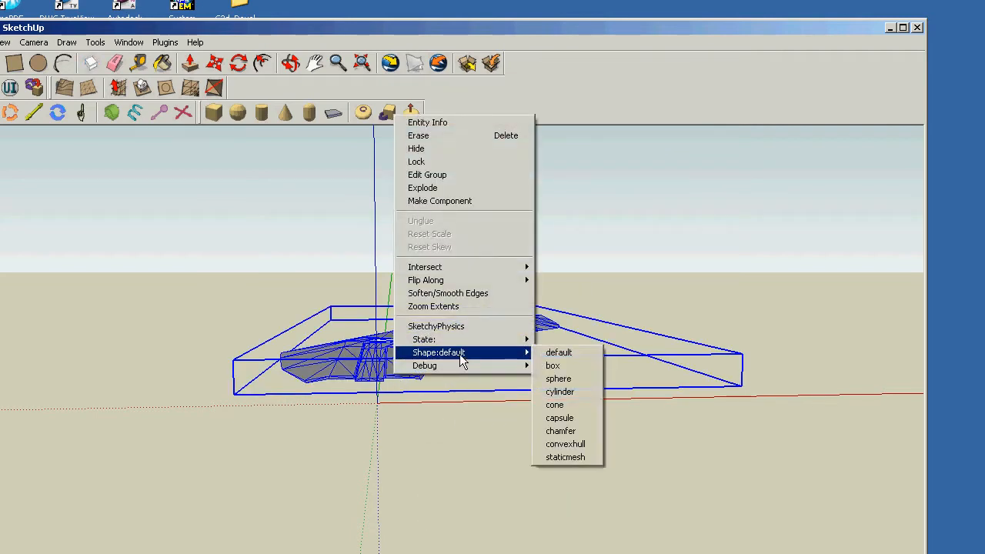
click(568, 457)
Place a SketchyPhysics sphere on the corridor roadway near the bend in the surface.
scroll(368, 318, up, 5)
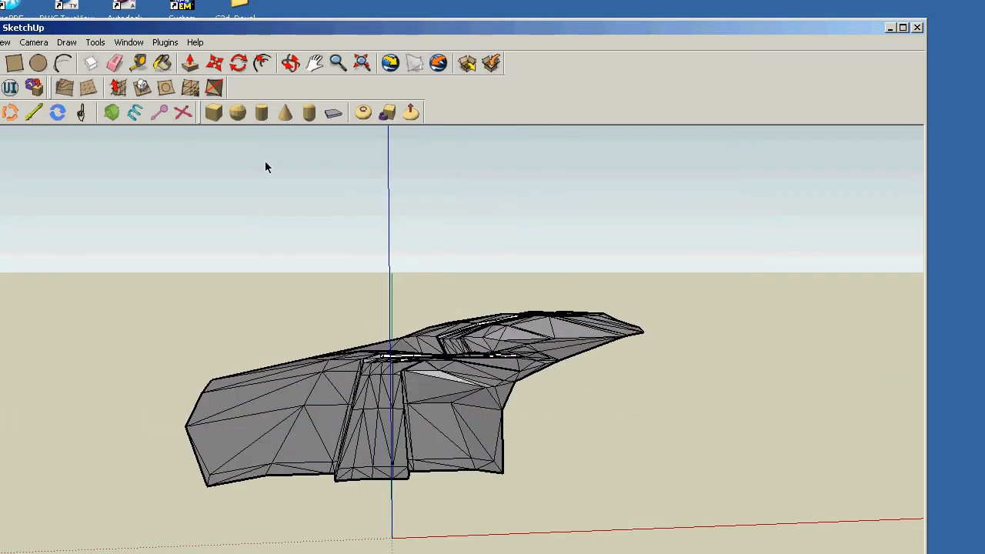
scroll(374, 330, up, 3)
scroll(409, 386, down, 3)
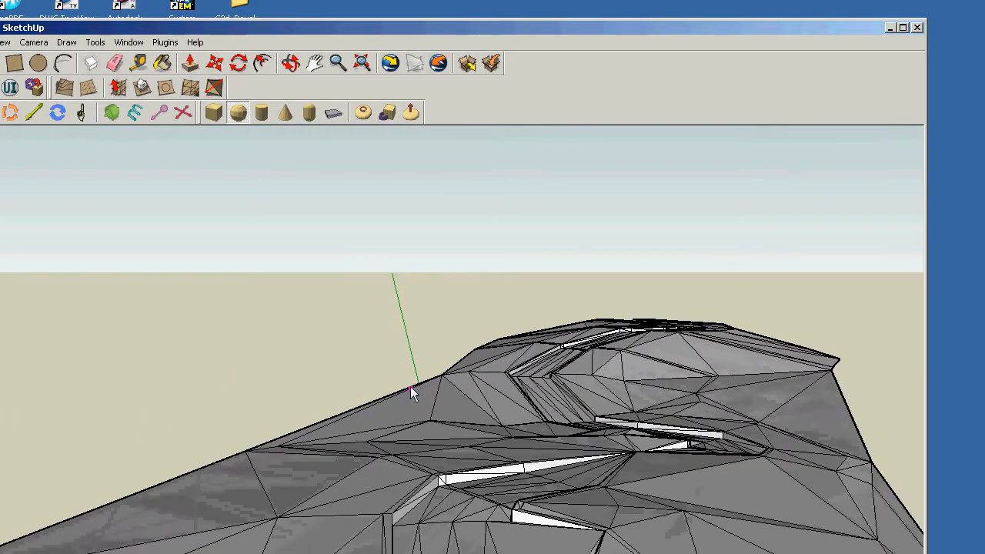
scroll(433, 414, down, 4)
scroll(443, 477, up, 4)
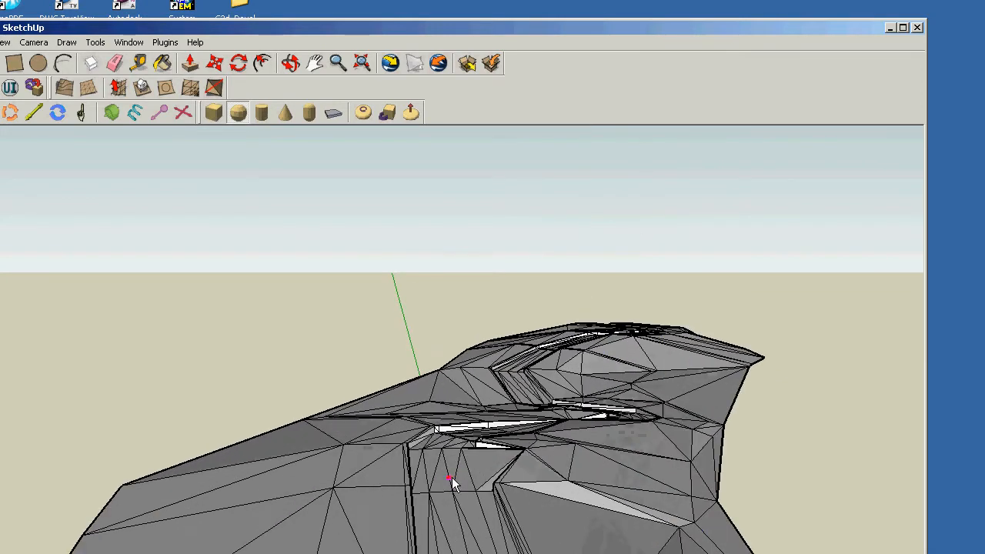
click(452, 432)
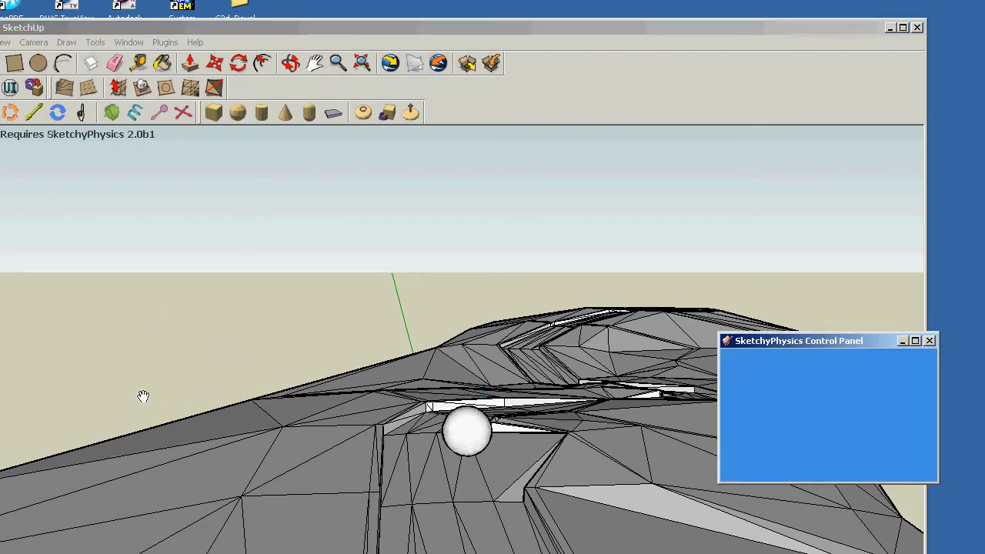
Copy the sphere with the Move tool to a spot above the far end of the corridor surface.
click(238, 113)
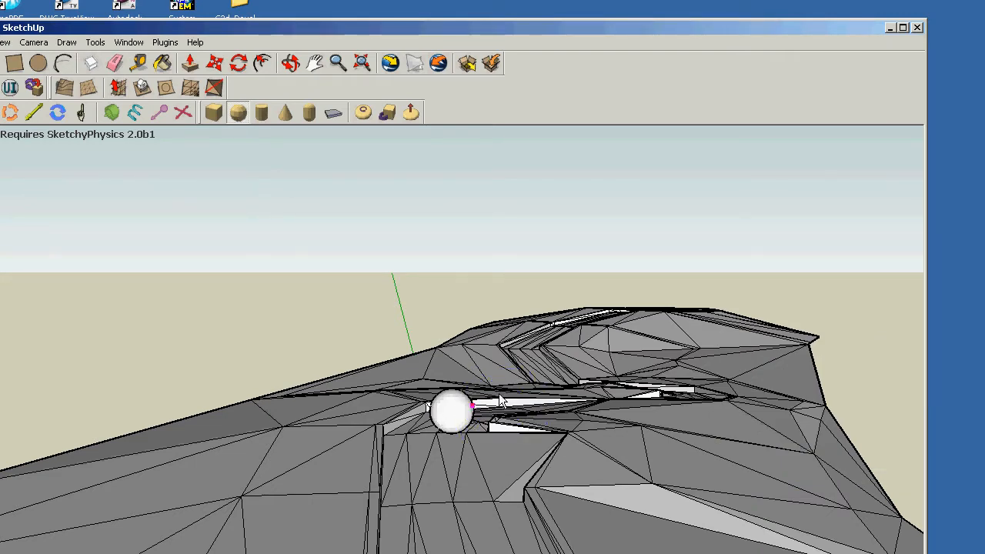
scroll(478, 418, up, 1)
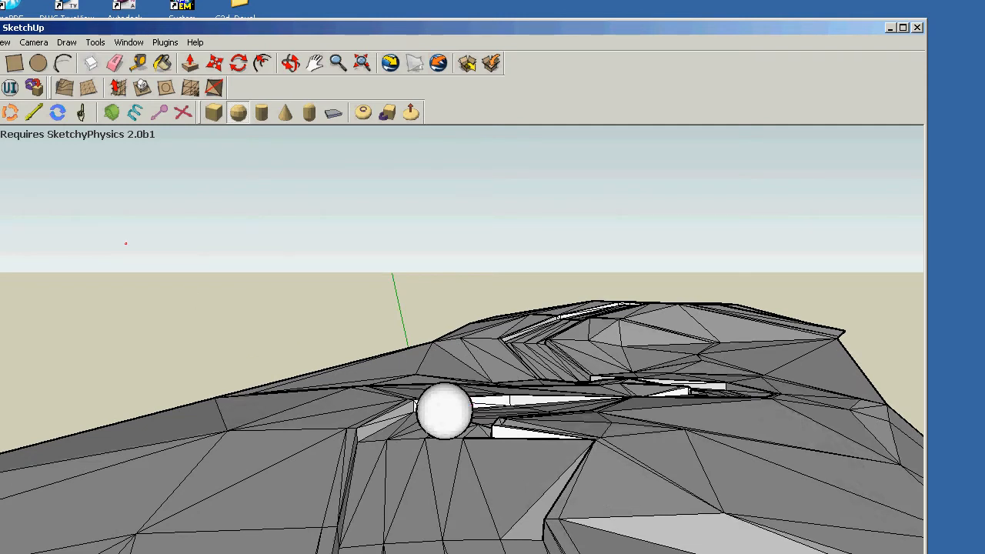
click(425, 377)
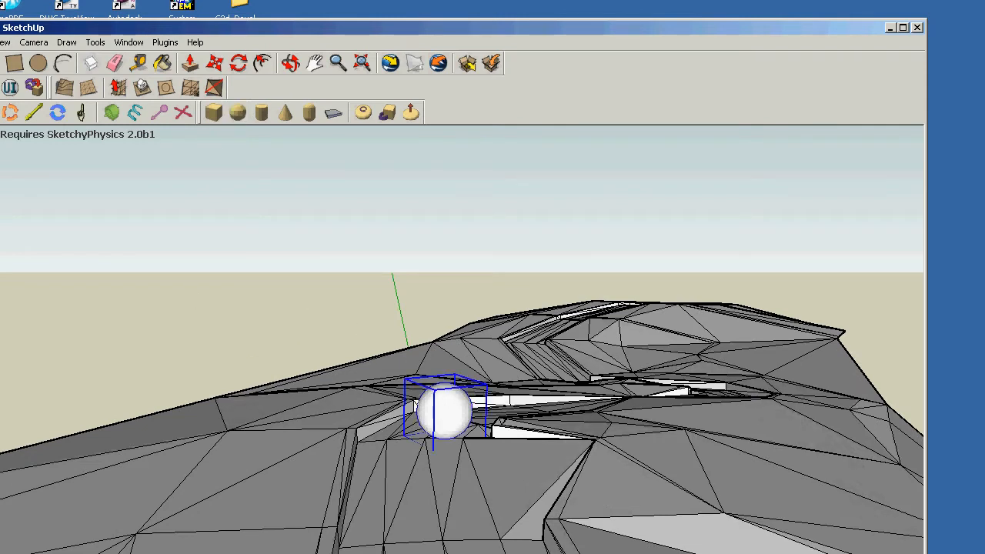
key(m)
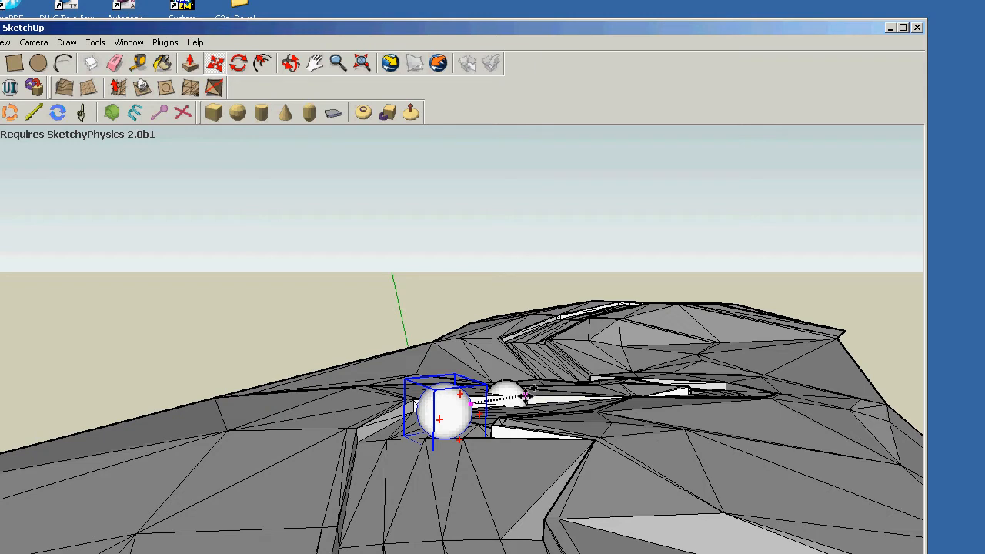
click(525, 393)
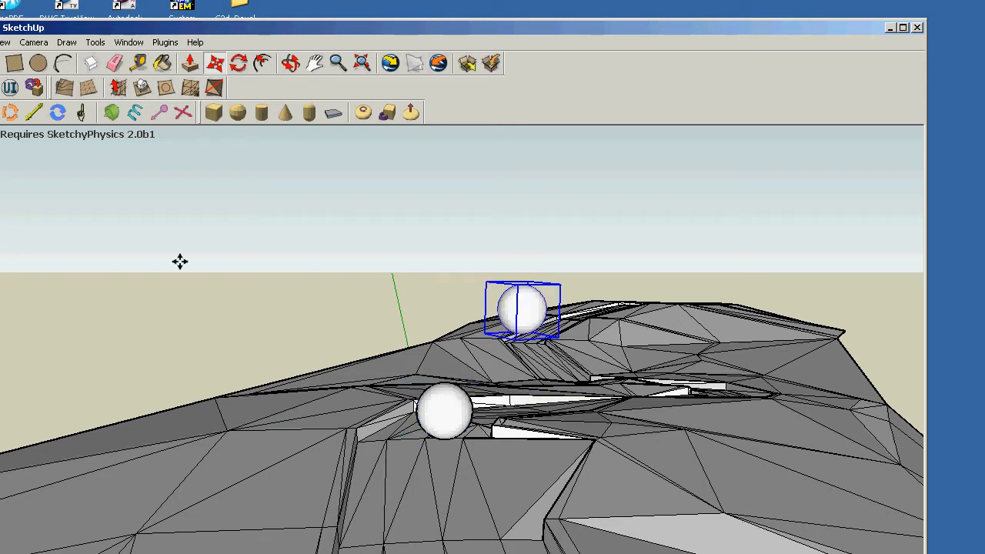
key(space)
Run the physics simulation on the spheres, move the SketchyPhysics Control Panel out of the way, and close it.
click(132, 246)
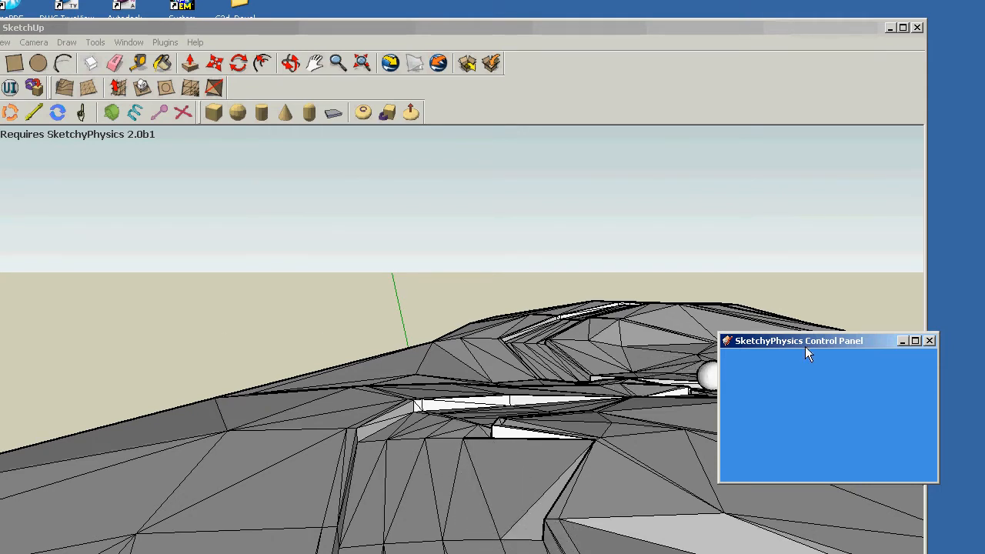
drag(805, 346, 130, 125)
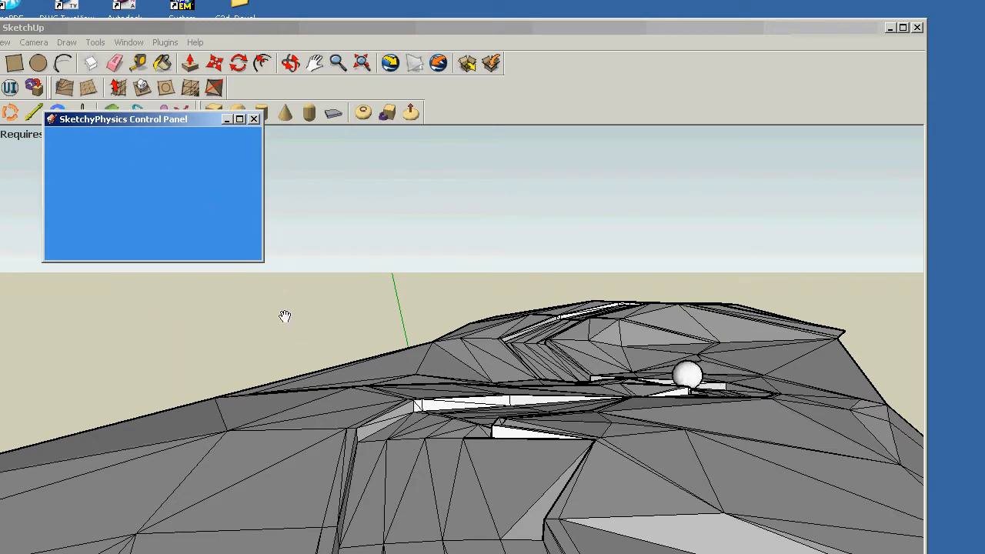
click(254, 120)
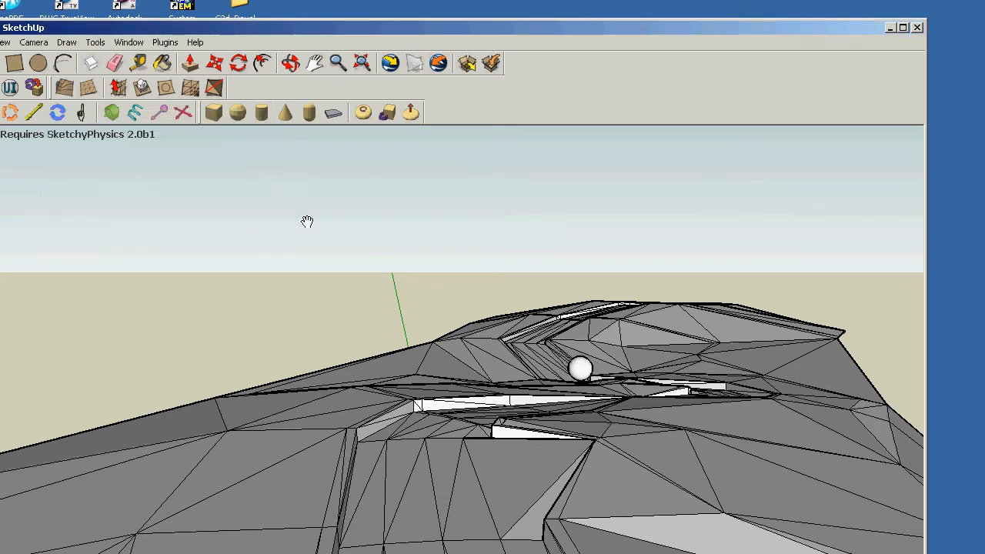
Switch to the Civil 3D drawing and examine the proposed corridor and the available profile creation commands.
click(890, 27)
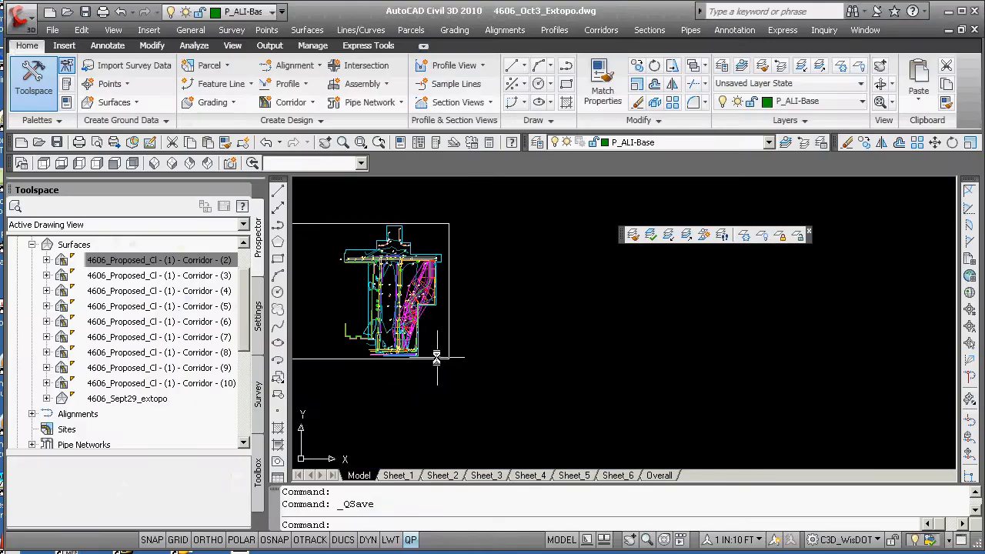
scroll(439, 354, up, 5)
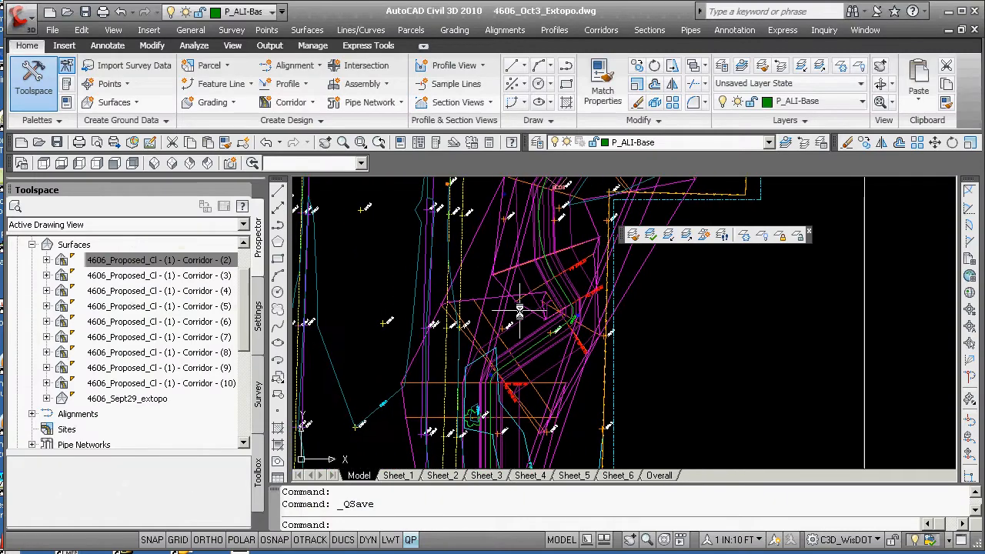
scroll(508, 319, down, 4)
scroll(485, 327, up, 2)
scroll(460, 339, down, 1)
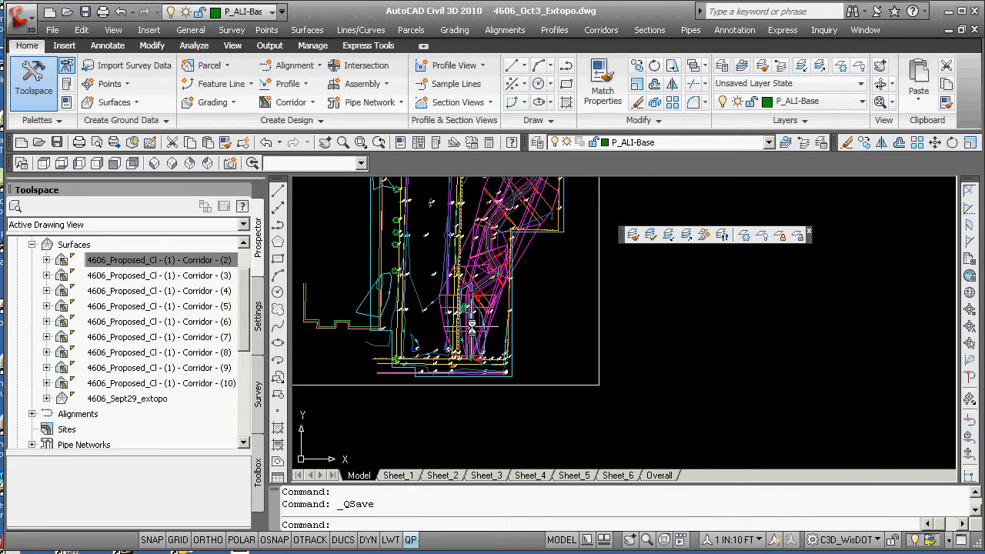
scroll(472, 327, down, 2)
middle_drag(470, 324, 464, 383)
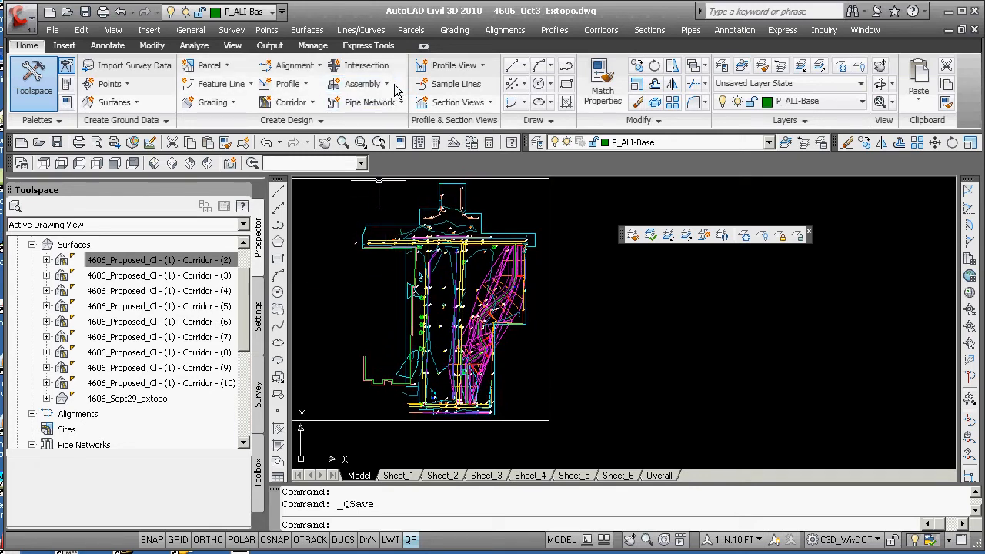
click(305, 85)
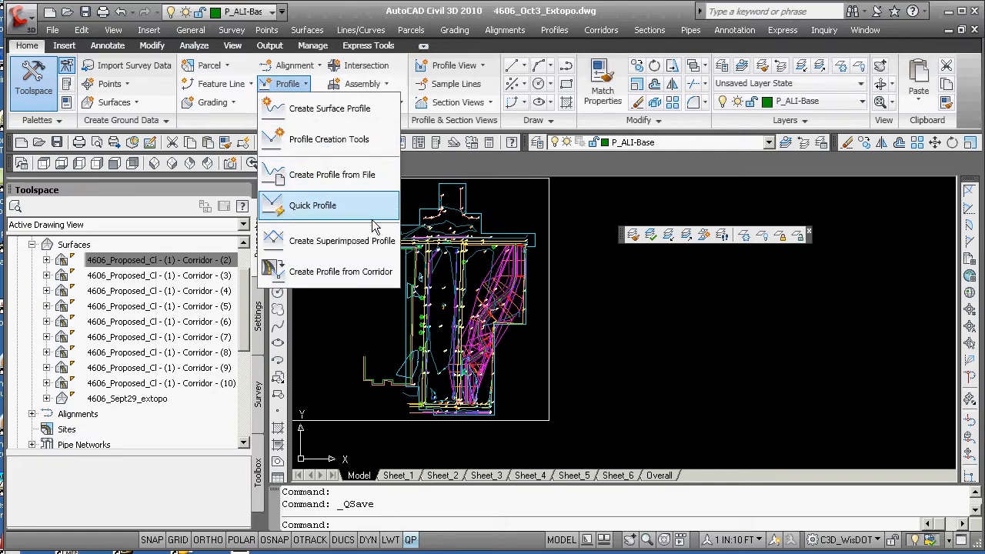
click(589, 285)
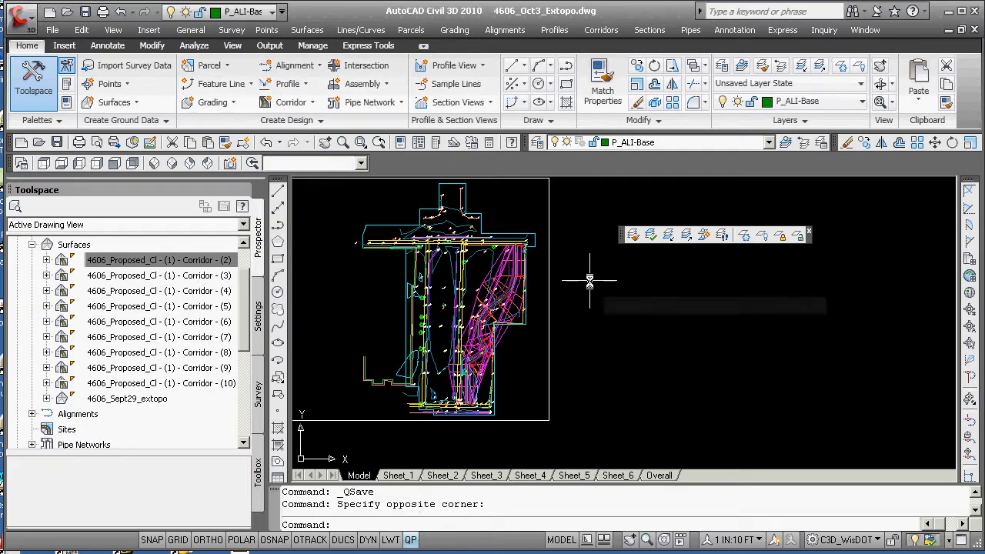
Create a sample line group for alignment 4606_Proposed_Cl with all data sources sampled, and exit the command without placing lines.
click(456, 85)
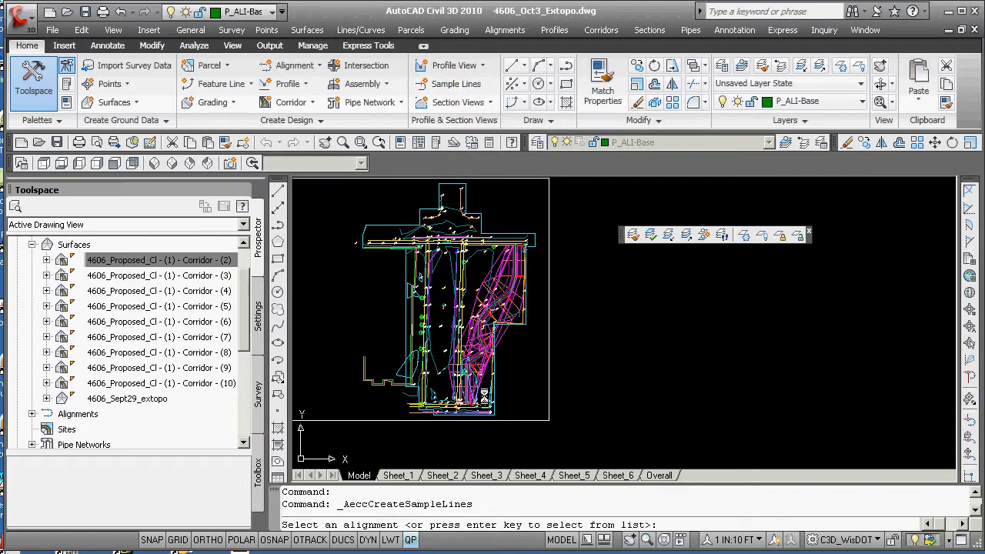
key(Return)
click(477, 352)
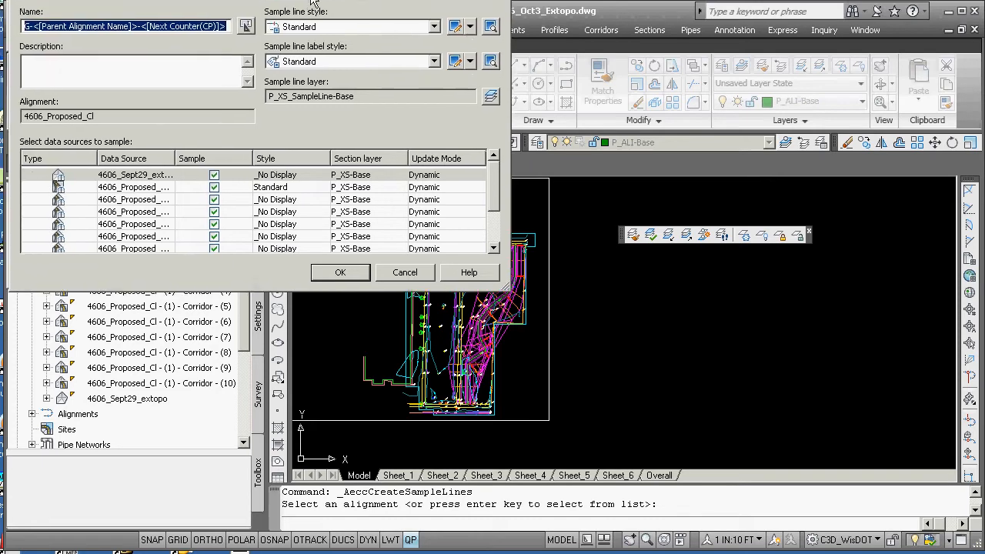
drag(590, 232, 605, 297)
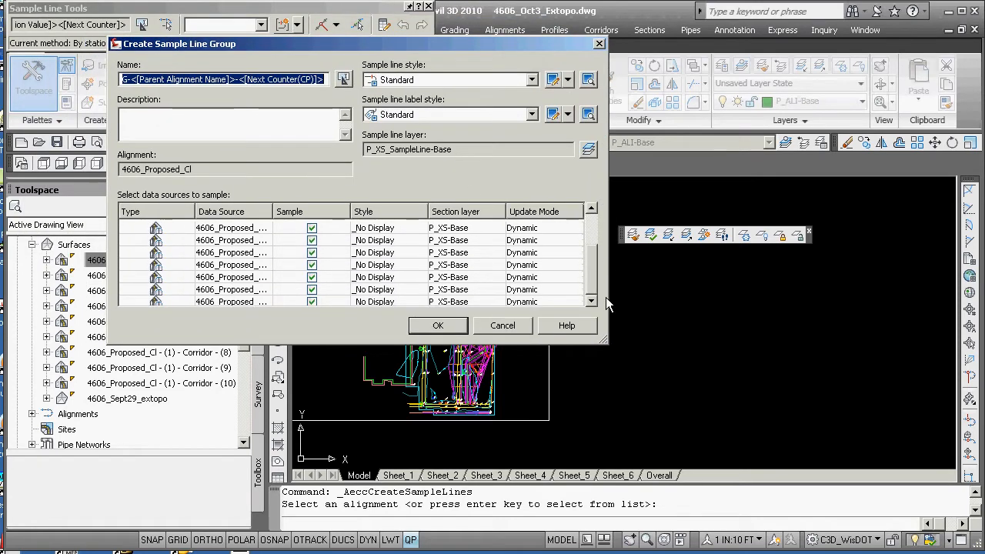
click(450, 329)
scroll(470, 383, up, 3)
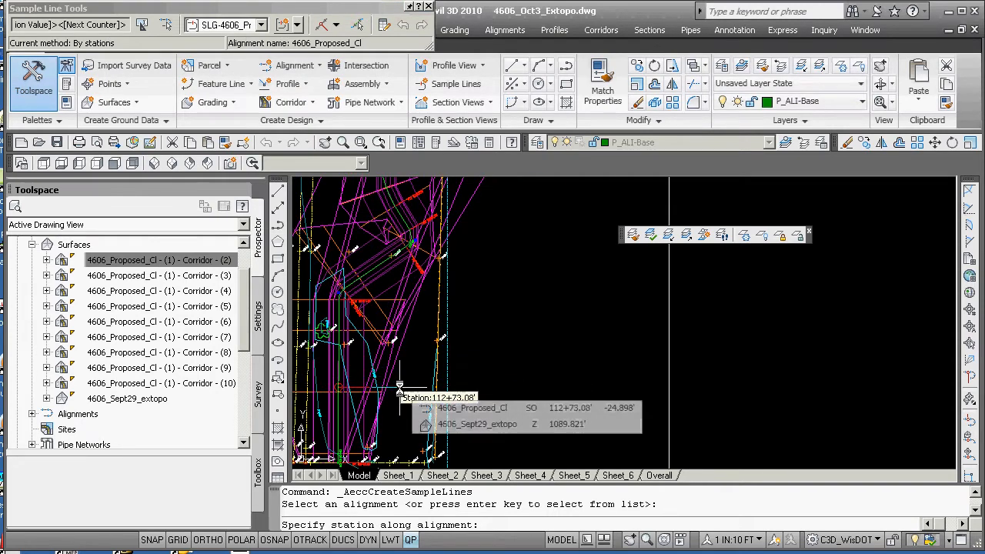
key(Escape)
Restart Sample Lines on alignment 4606_Proposed_Cl and place a line across the corridor's lower end, with 150' swath widths on both sides.
scroll(465, 380, up, 5)
scroll(465, 380, up, 2)
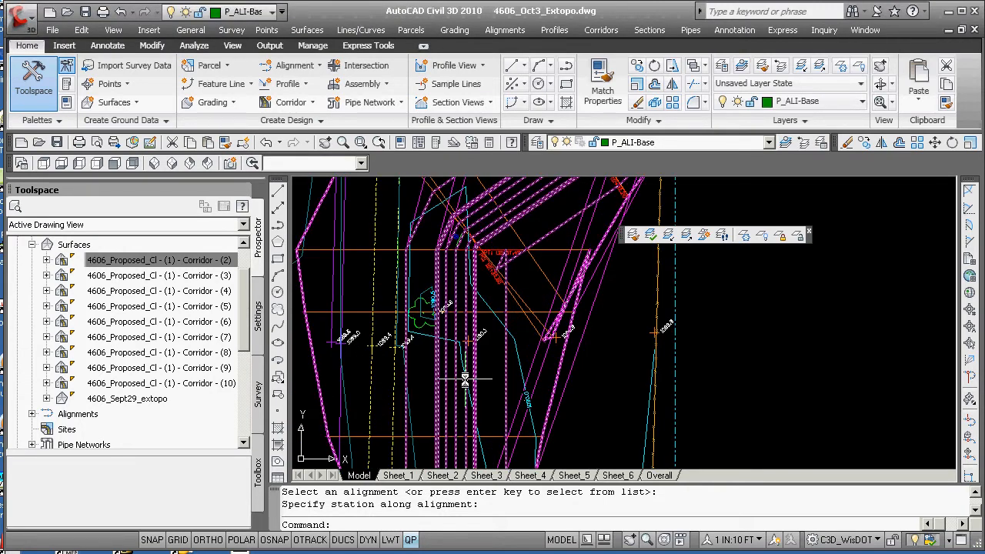
scroll(465, 380, down, 5)
scroll(496, 289, up, 2)
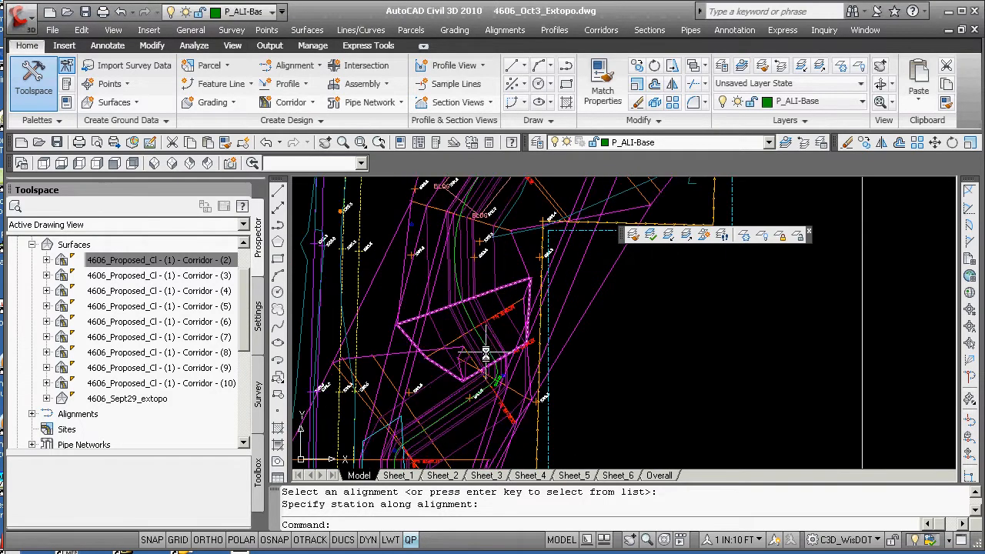
scroll(484, 362, down, 5)
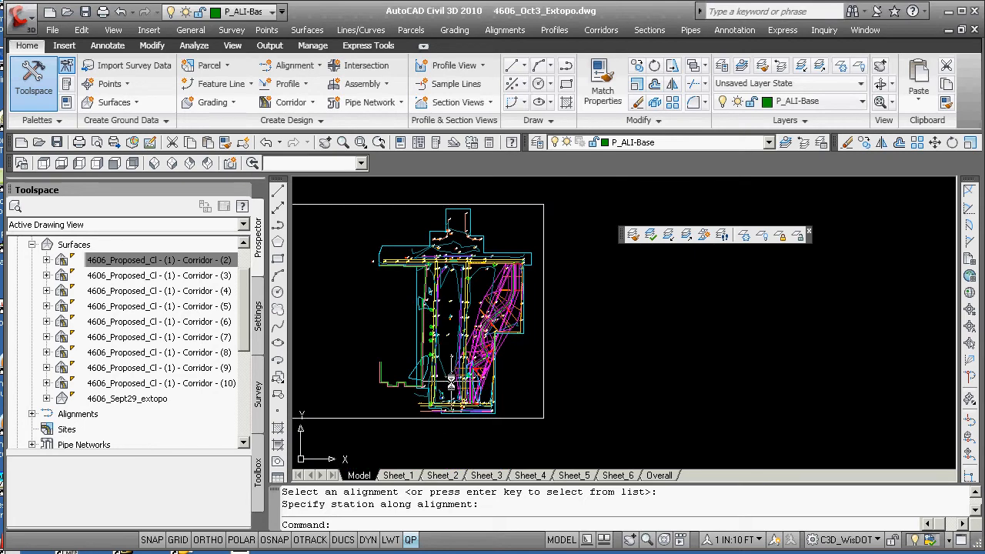
click(454, 83)
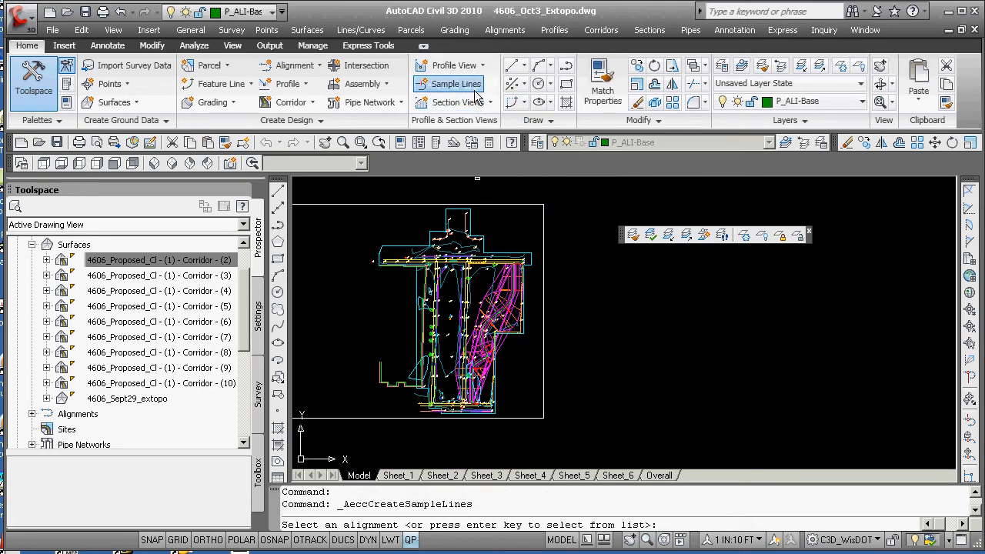
key(Return)
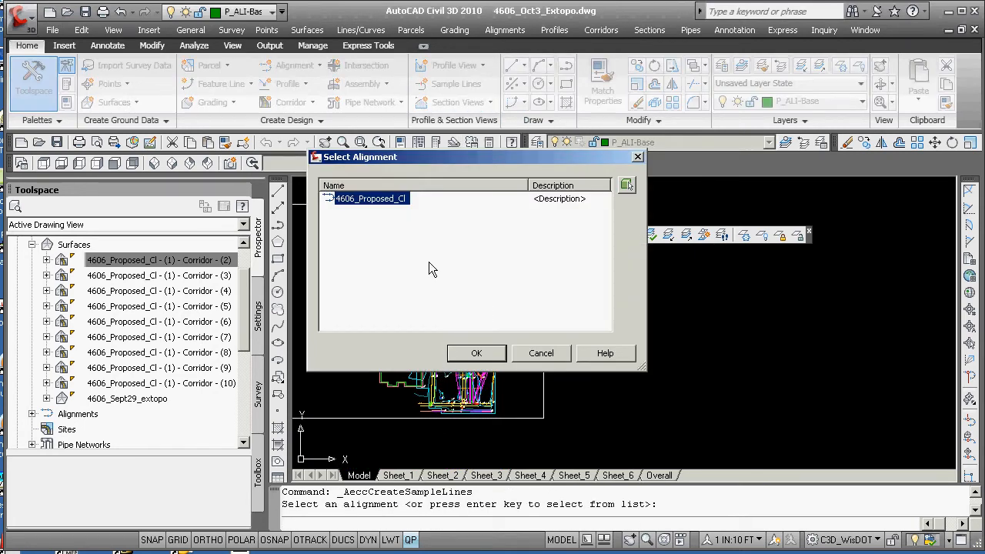
click(472, 355)
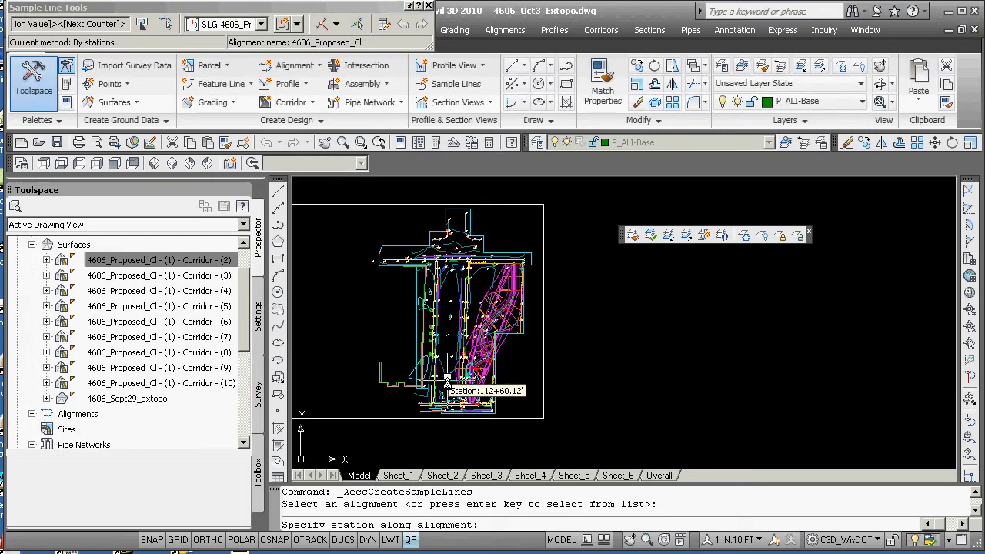
scroll(455, 383, up, 4)
click(492, 362)
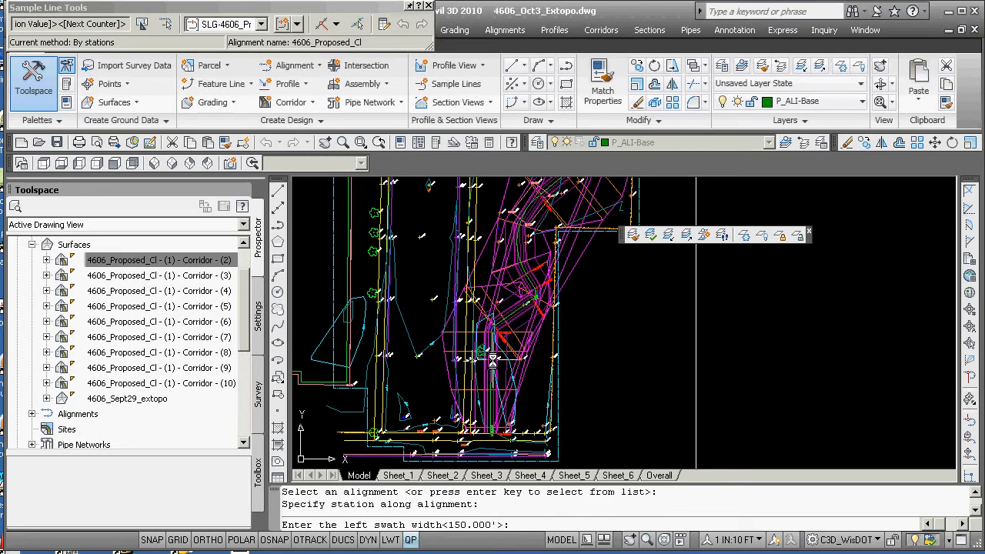
key(Return)
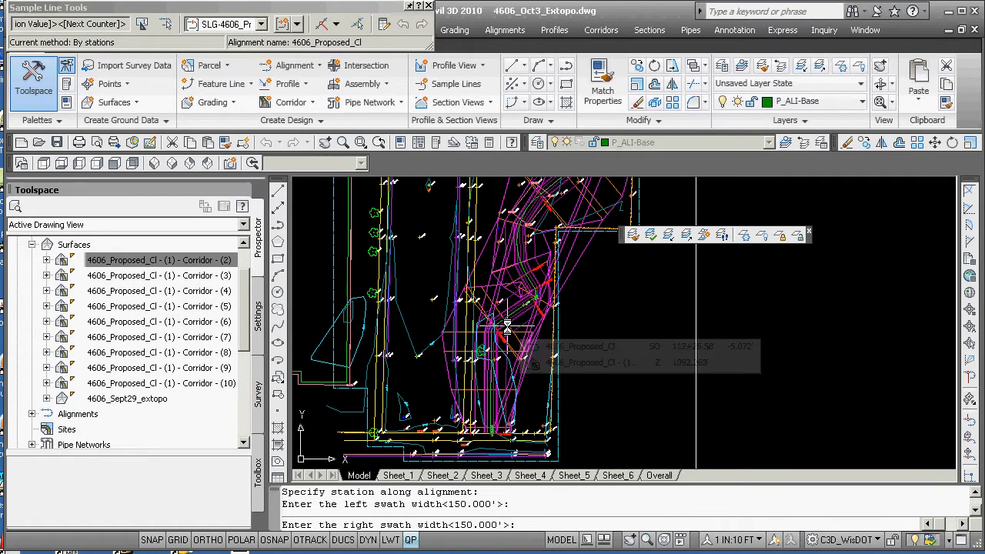
key(Return)
Place more sample lines up the alignment to the corridor's upper end, each with 150' left and right swath widths, and finish the command.
click(516, 293)
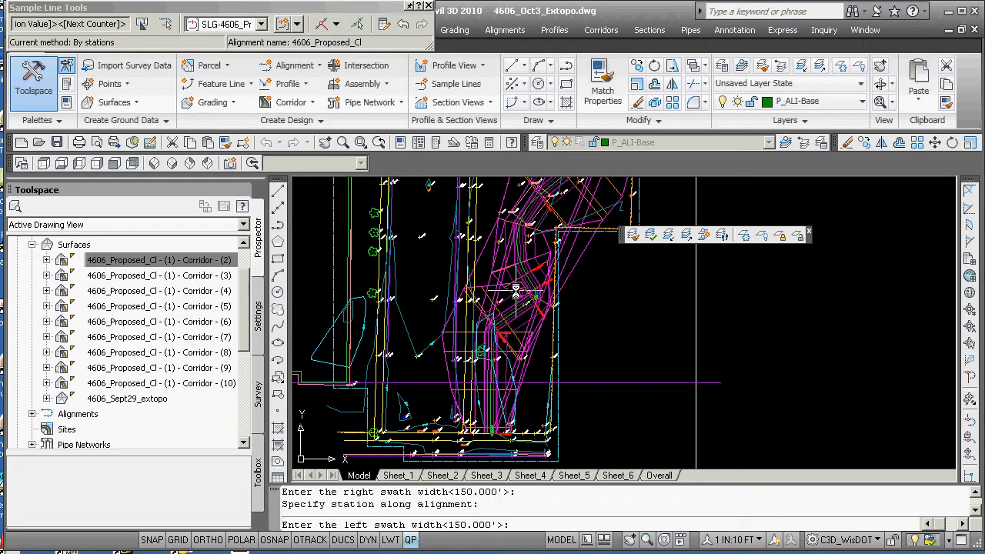
key(Return)
key(Return)
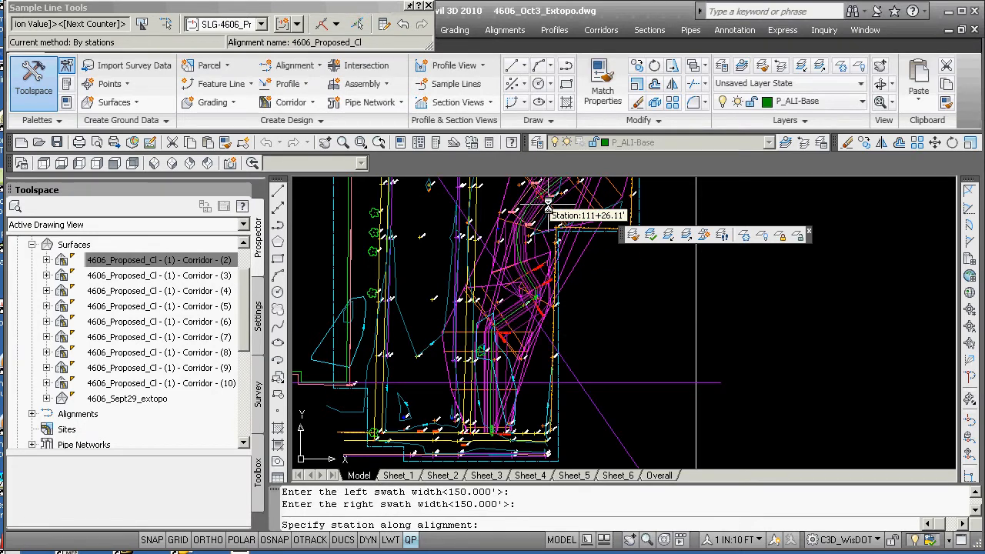
click(548, 205)
key(Return)
key(Return)
scroll(539, 207, down, 5)
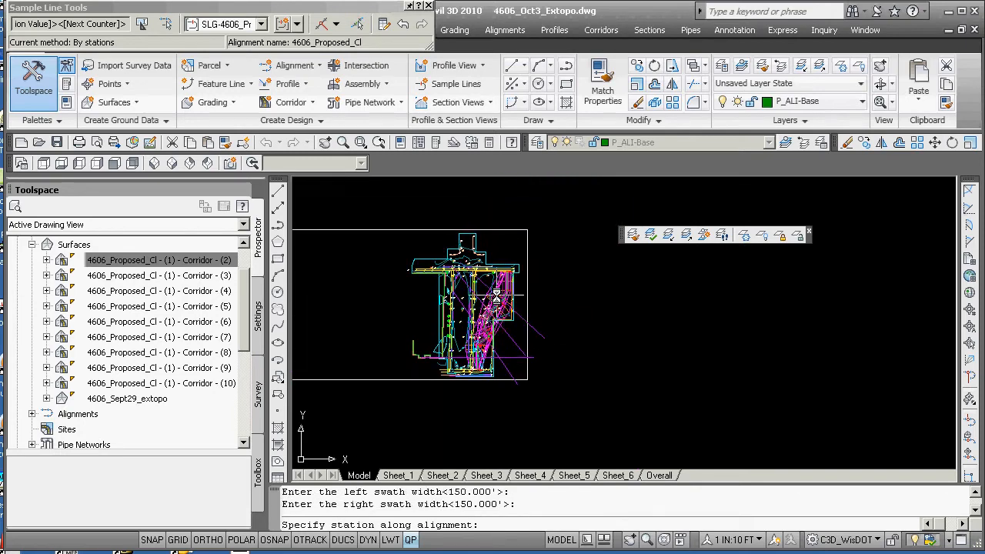
scroll(500, 291, up, 5)
click(506, 262)
key(Return)
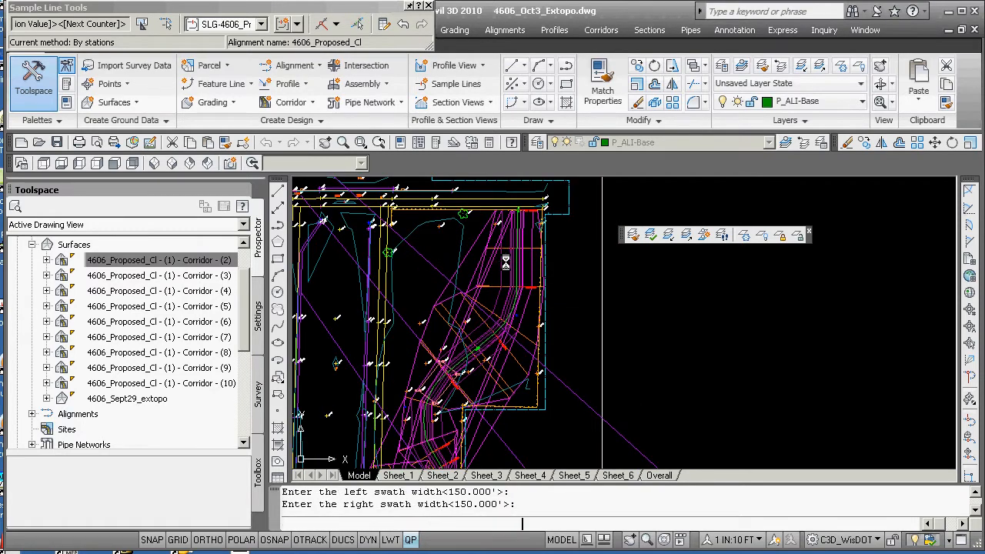
key(Return)
key(Return)
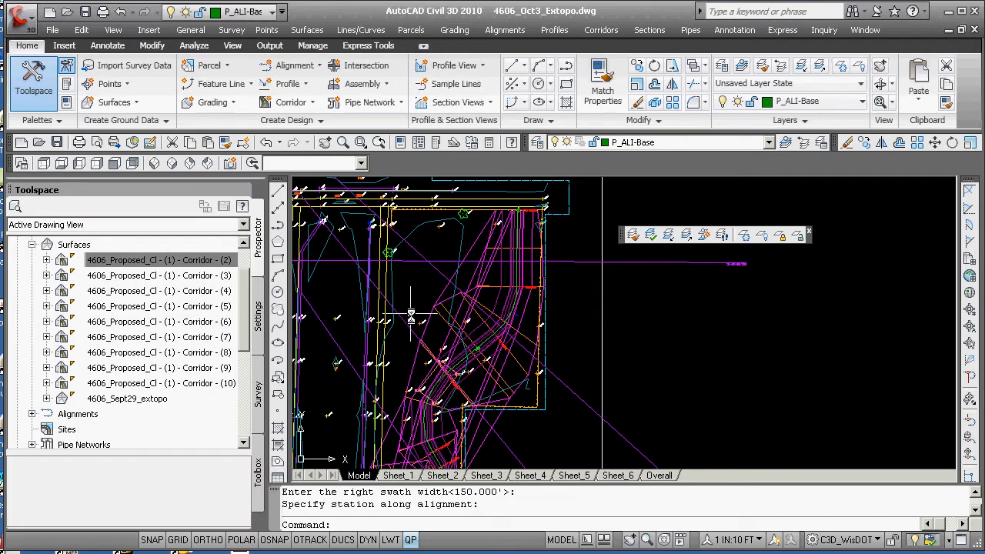
Review the sample lines, sections, section views and material list in the sample line group's properties.
click(551, 354)
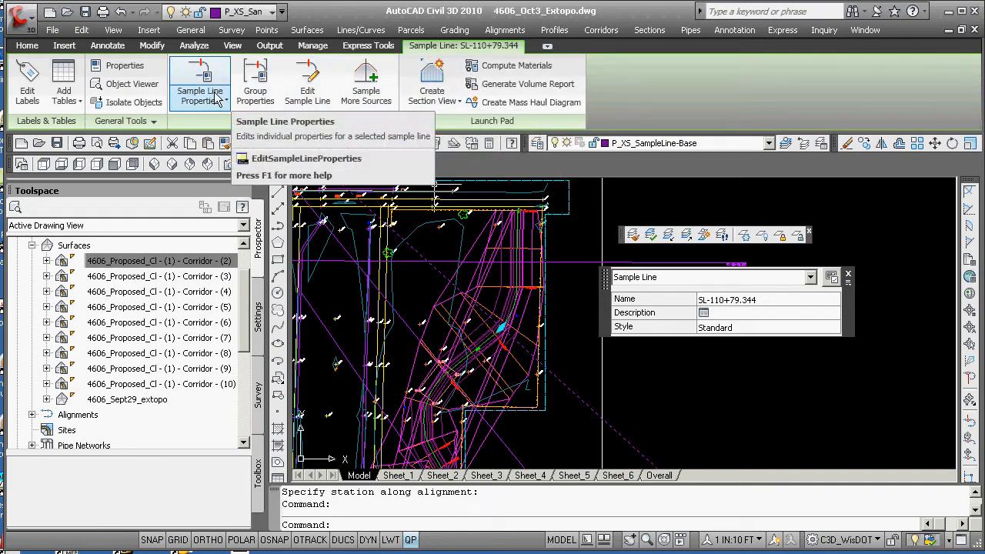
click(267, 92)
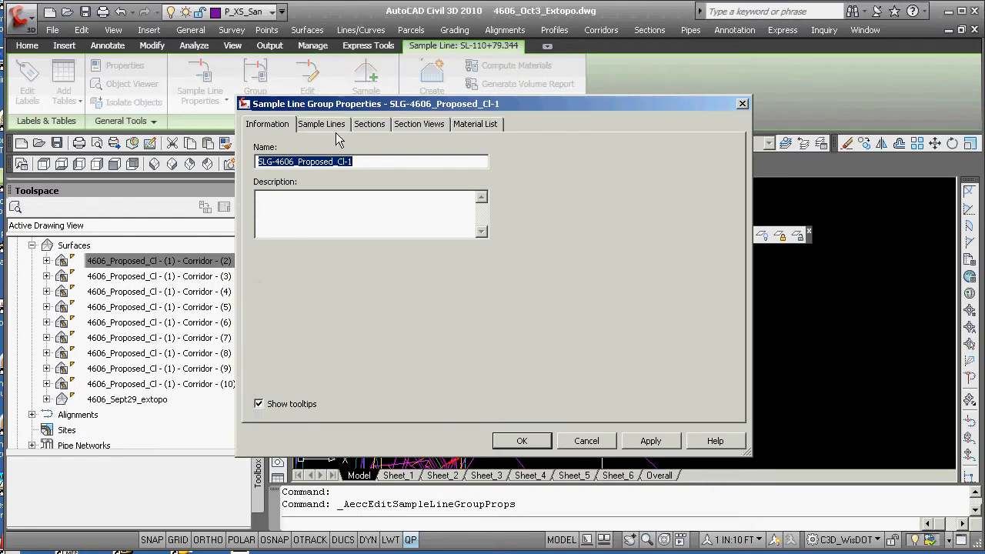
click(324, 124)
click(370, 126)
click(420, 127)
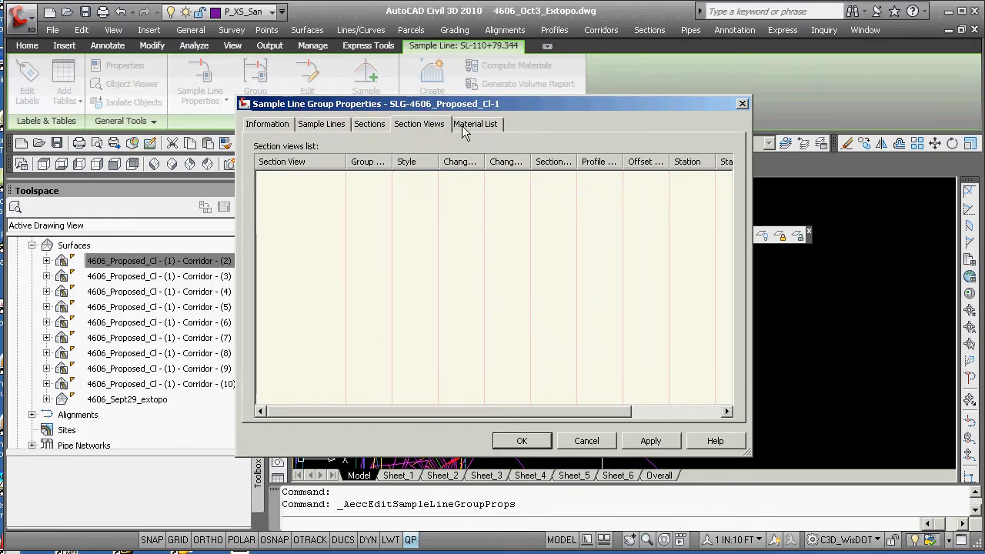
click(467, 127)
click(287, 127)
click(526, 445)
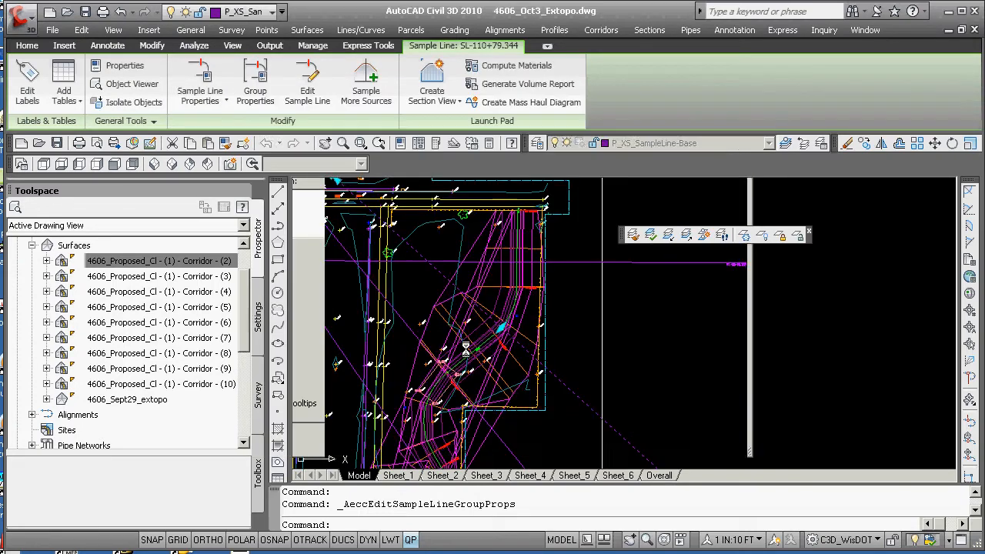
Review the line data, sections and section views in the selected sample line's properties without changing anything.
click(225, 104)
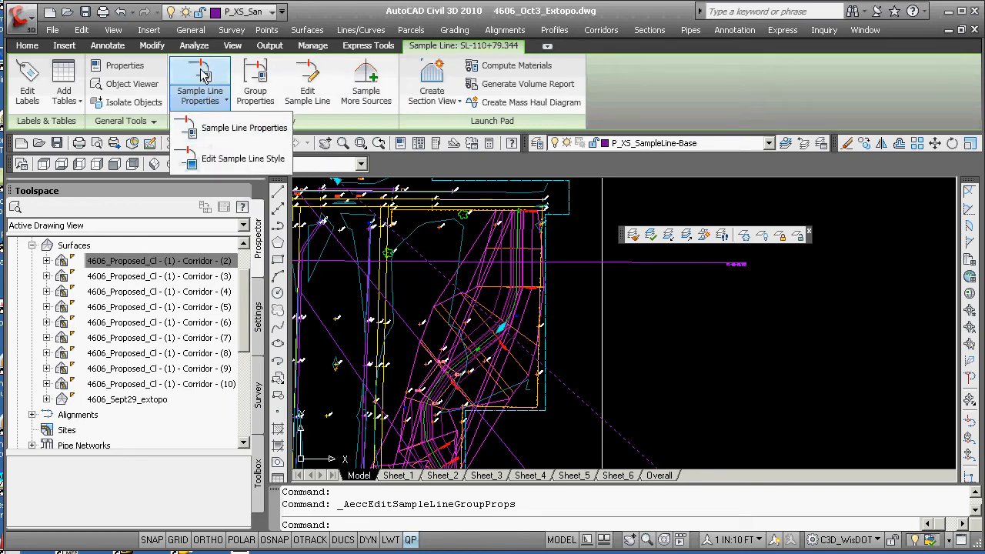
click(239, 128)
click(339, 127)
click(382, 127)
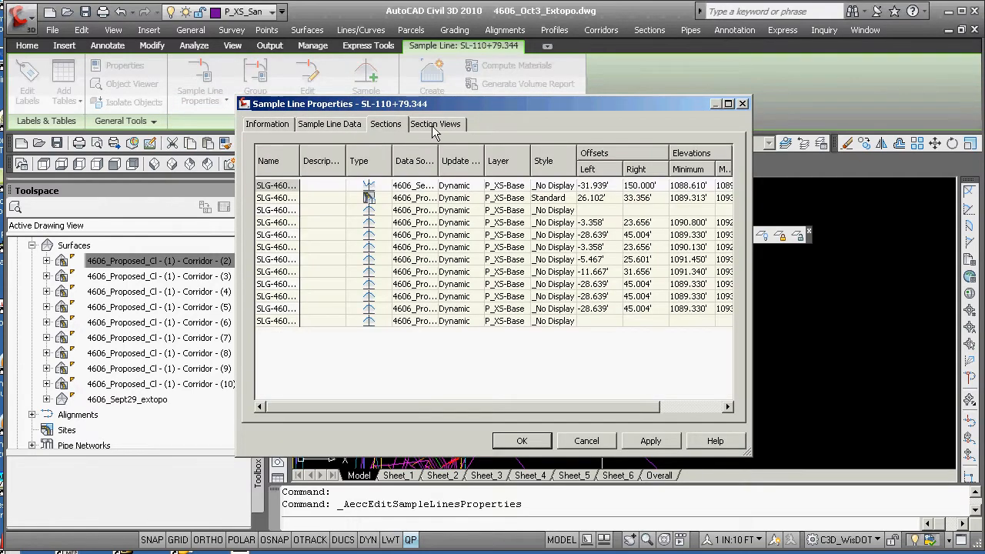
click(434, 130)
click(599, 440)
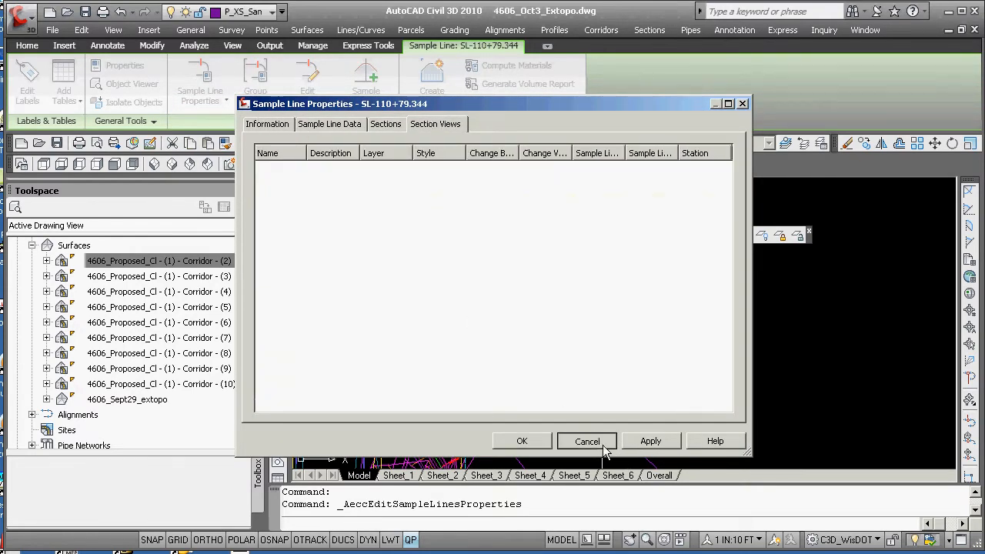
Examine the sample lines along the corridor, select an additional one, and clear the selection.
scroll(477, 306, down, 3)
scroll(477, 306, up, 4)
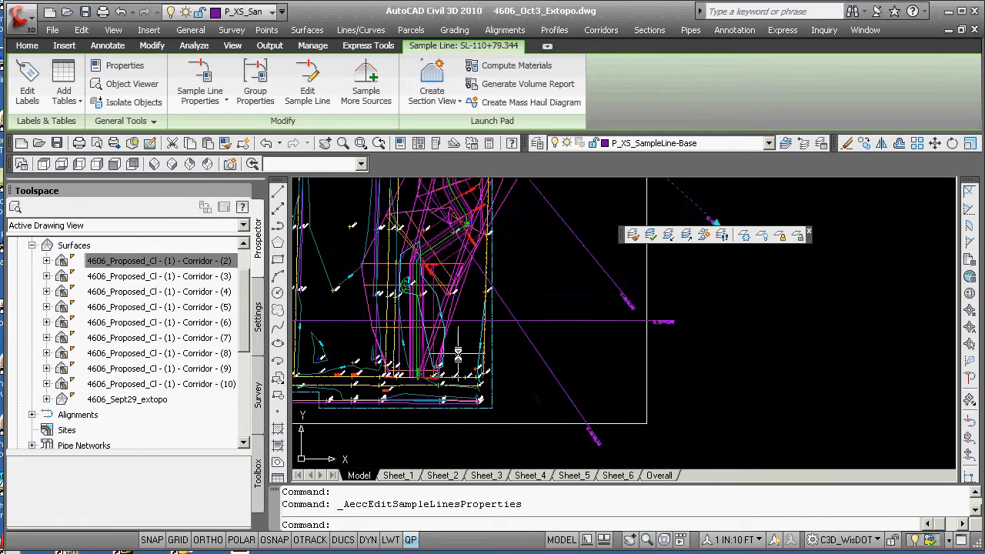
scroll(463, 352, down, 2)
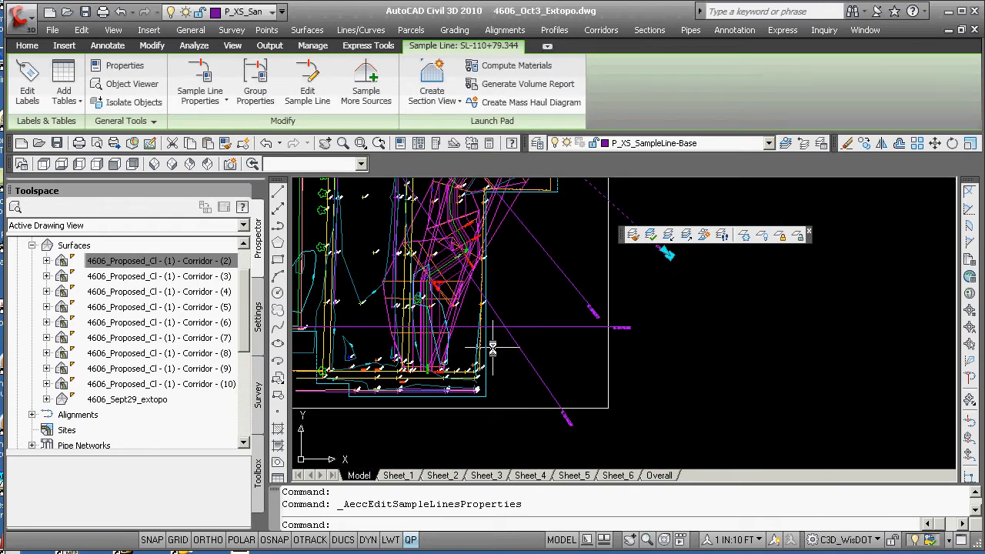
scroll(441, 310, down, 5)
middle_drag(436, 344, 419, 408)
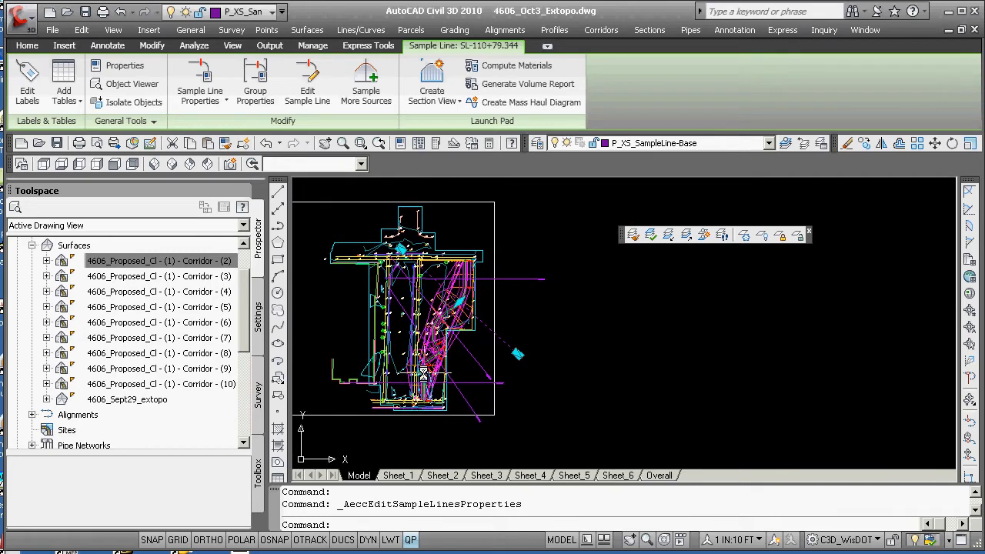
scroll(422, 375, up, 3)
scroll(425, 369, down, 3)
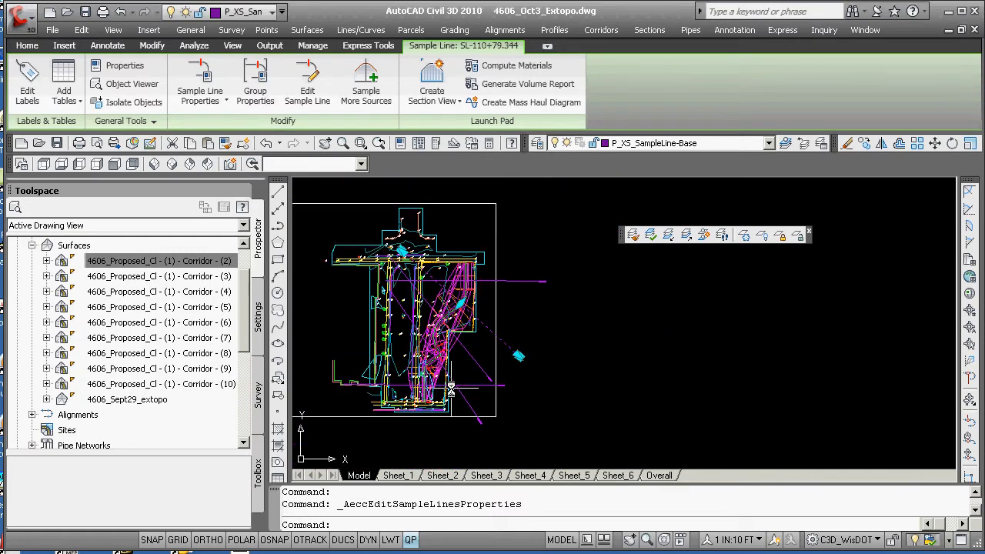
click(485, 363)
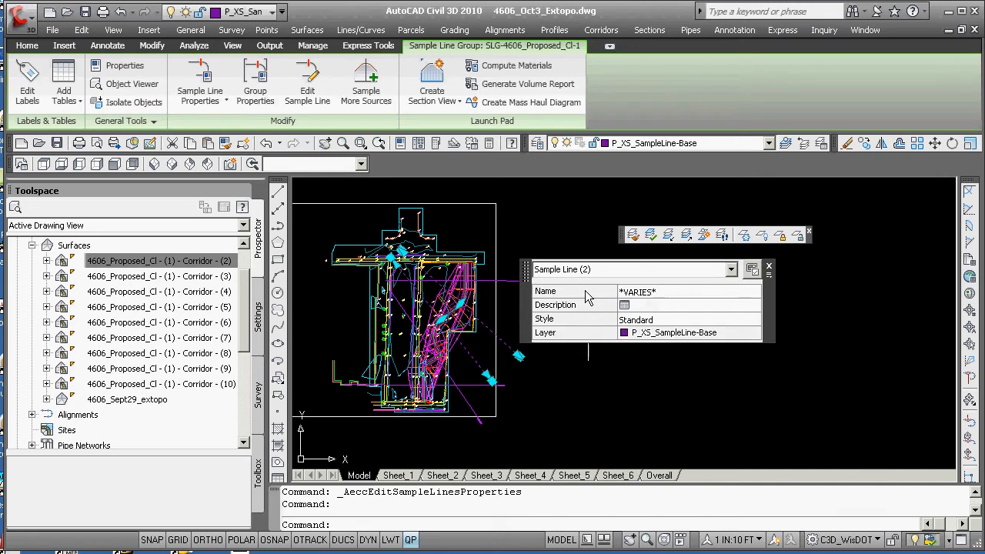
key(Escape)
key(Escape)
Reopen Sample Line Tools for alignment 4606_Proposed_Cl, move the toolbar over the drawing, and choose group SLG-4606_Proposed_Cl-1.
click(448, 85)
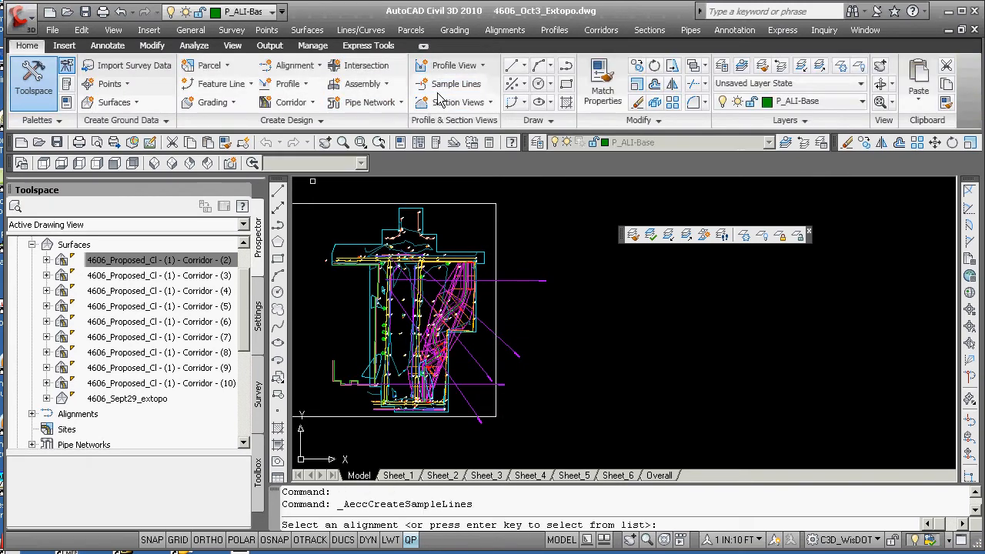
key(Return)
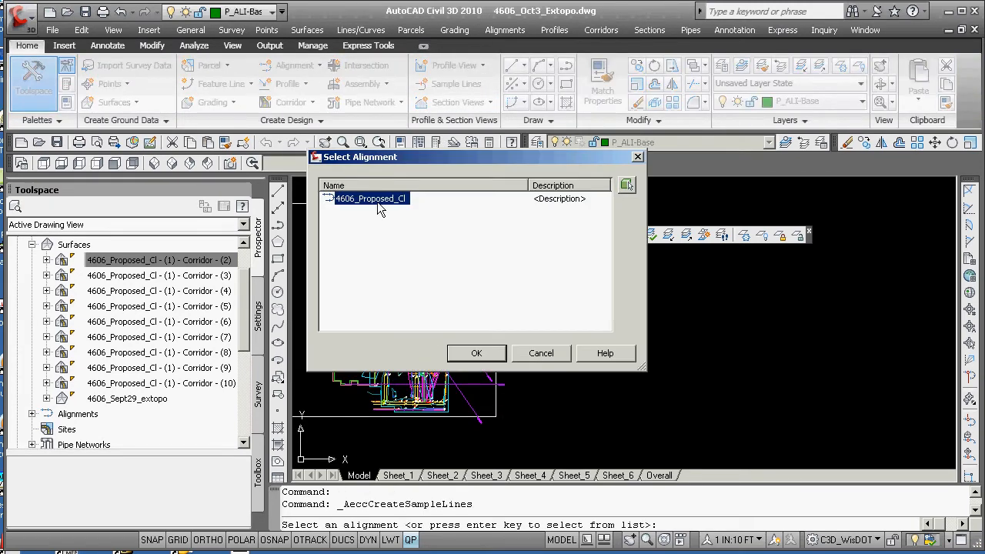
click(479, 355)
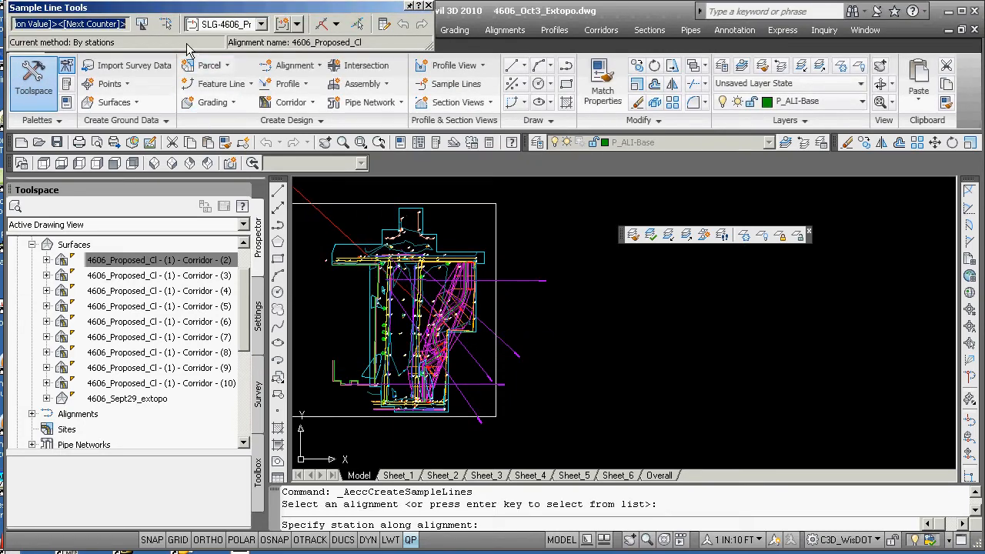
mouse_move(165, 14)
mouse_down()
mouse_move(412, 174)
mouse_move(472, 250)
mouse_up()
click(568, 259)
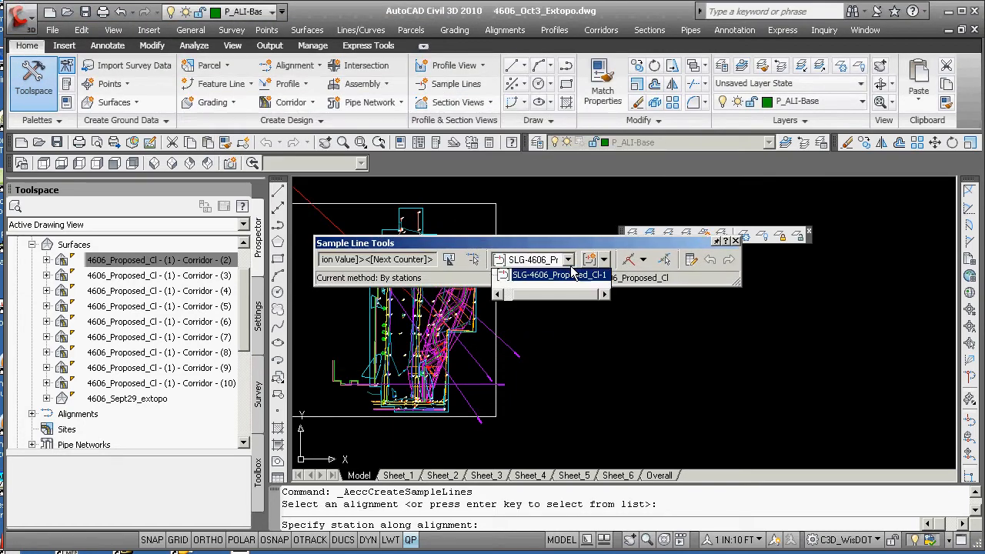
click(561, 275)
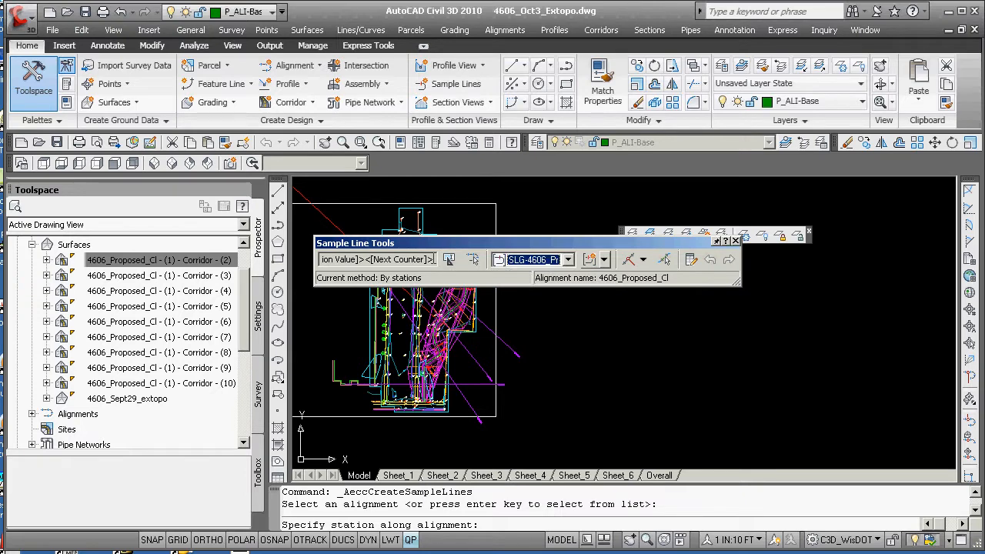
Check the sample line group's sampled section sources, cancel without changes, and exit the command.
click(604, 259)
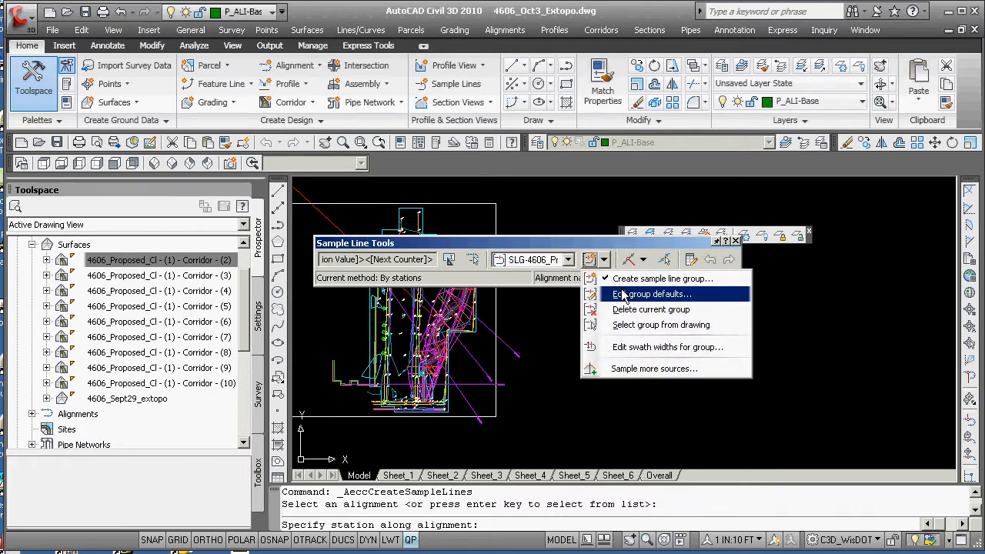
click(649, 369)
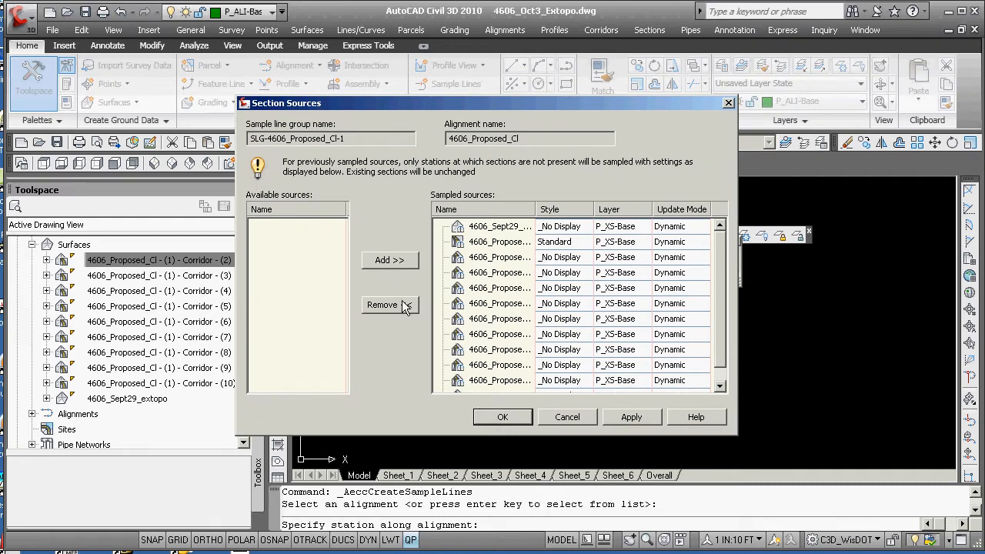
click(570, 420)
key(Escape)
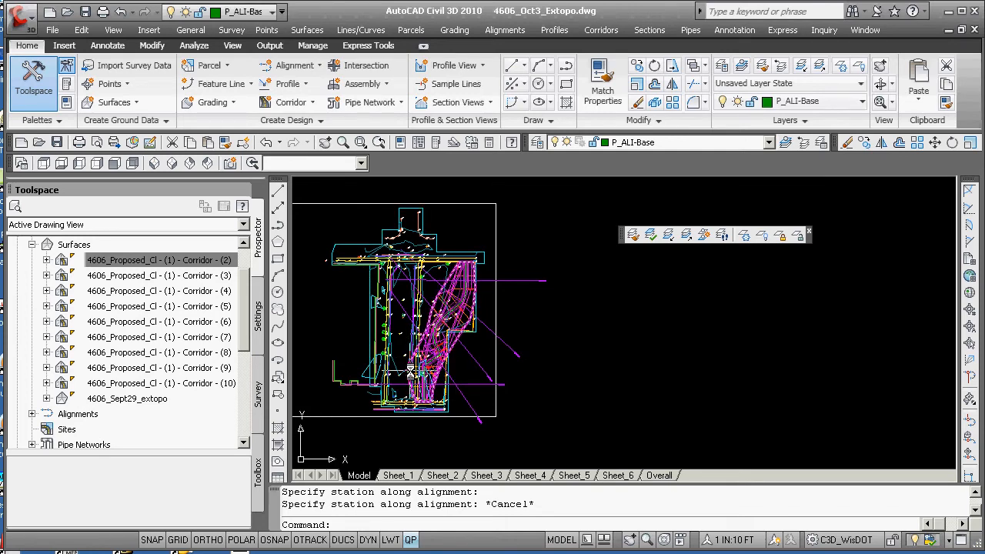
Select a sample line crossing the lower part of the corridor, inspect it in the Object Viewer, and close the viewer.
scroll(418, 395, up, 5)
scroll(419, 391, down, 2)
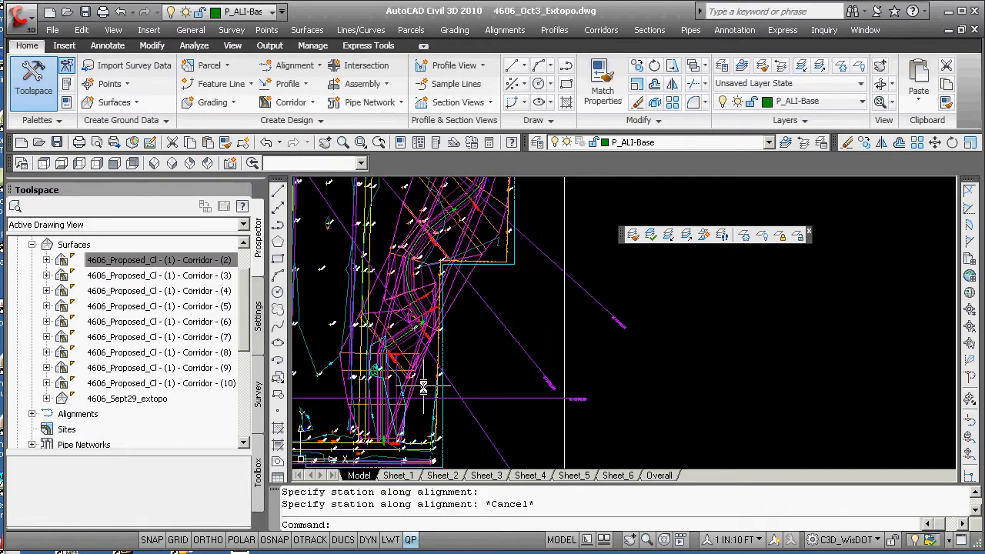
click(457, 394)
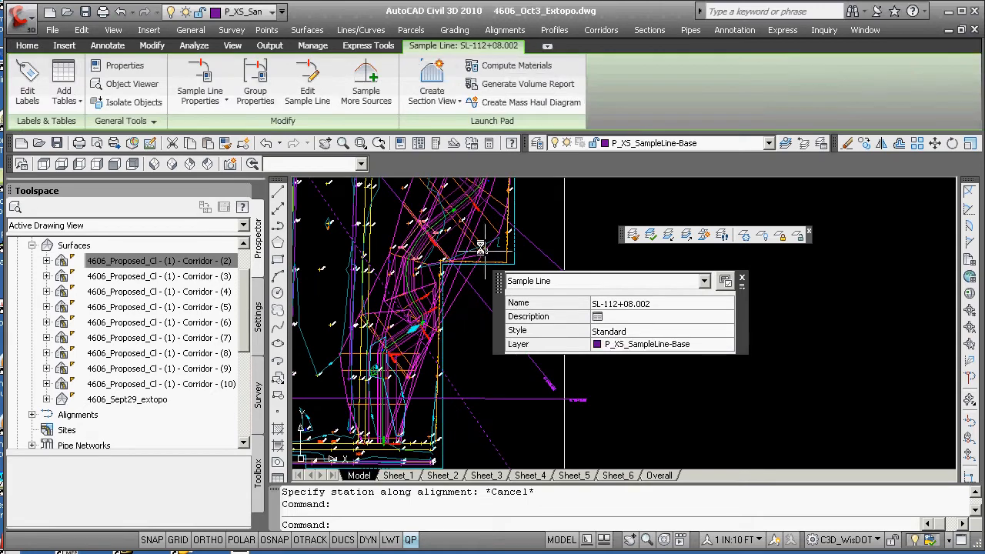
click(131, 84)
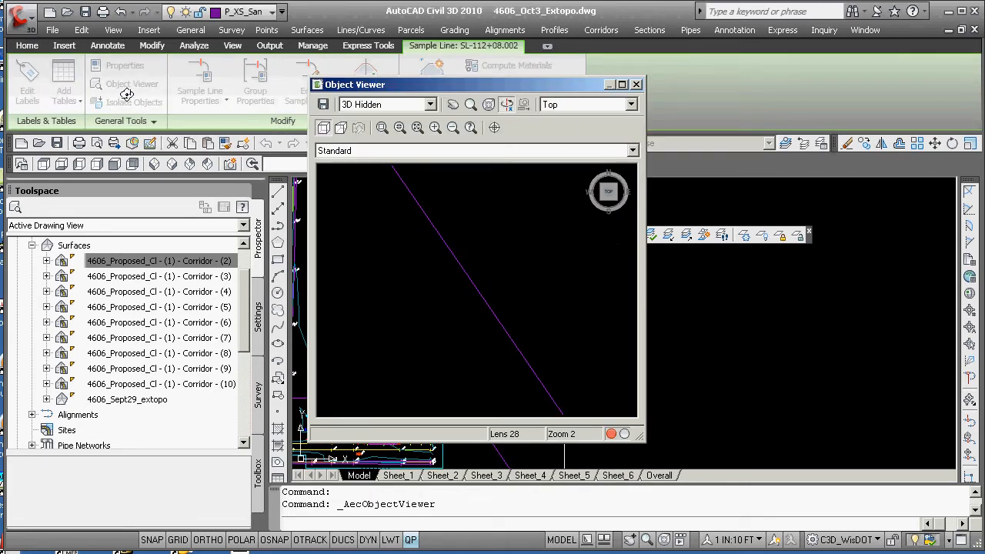
key(Escape)
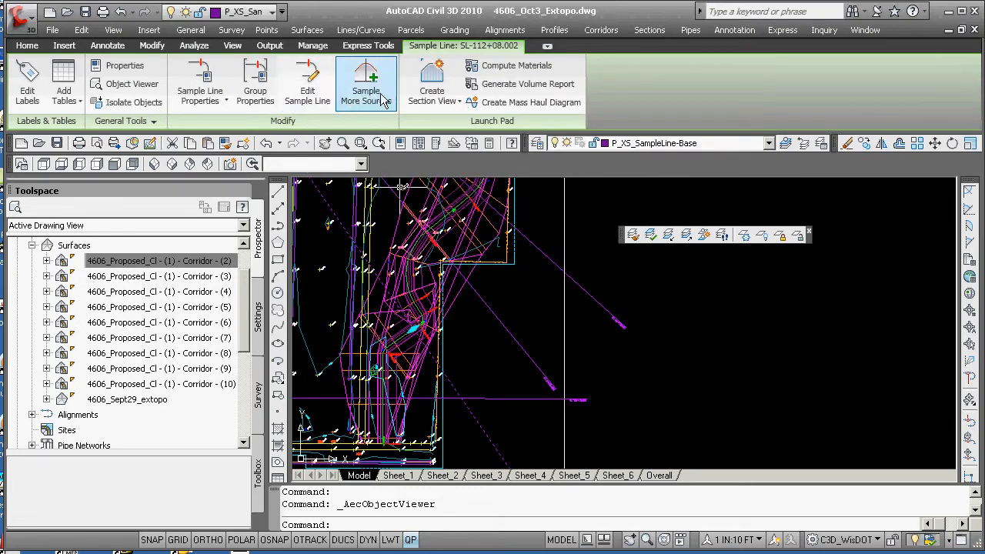
Create a section view for sample line SL-110+33.725, reviewing the offset, elevation, display and band settings, and place its origin at 0,0.
click(445, 100)
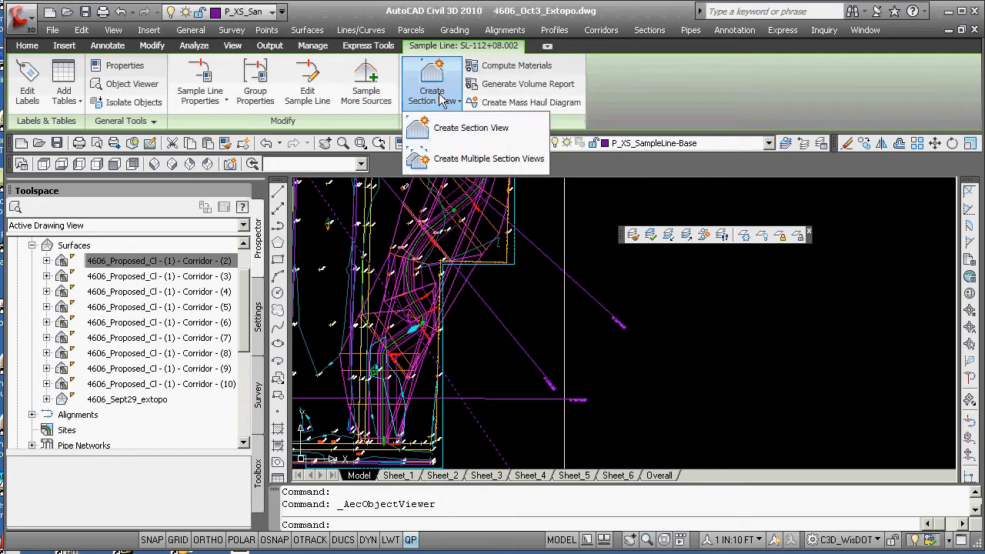
click(461, 129)
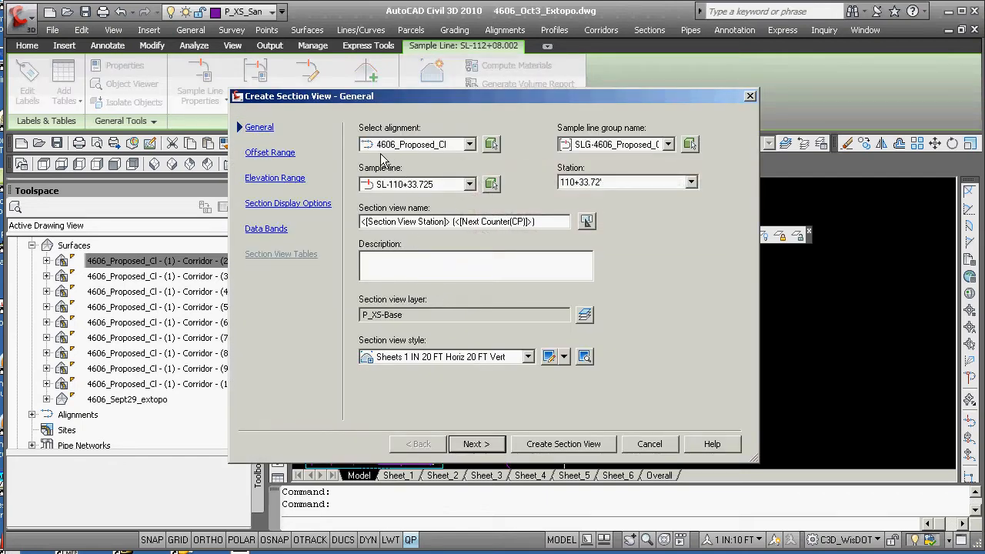
click(256, 154)
click(263, 181)
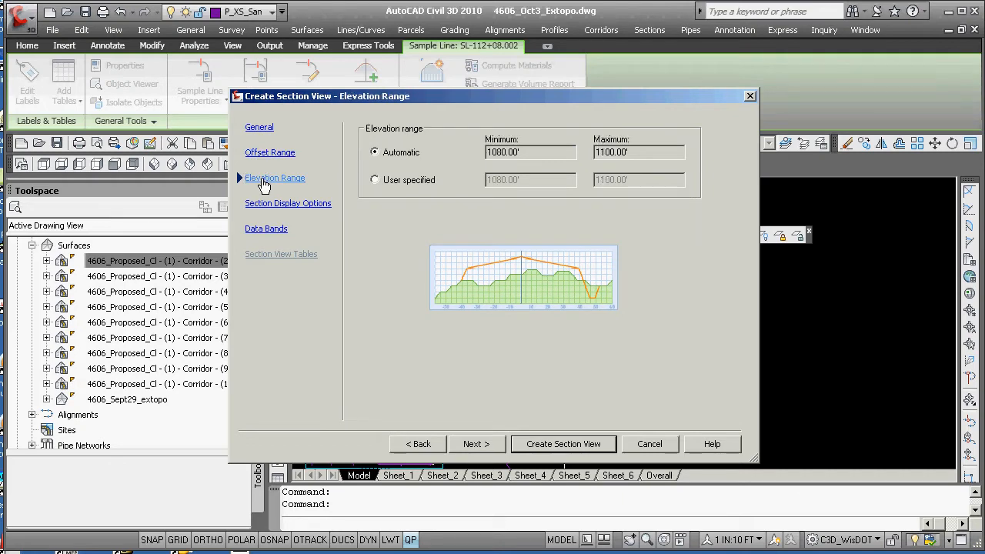
click(277, 205)
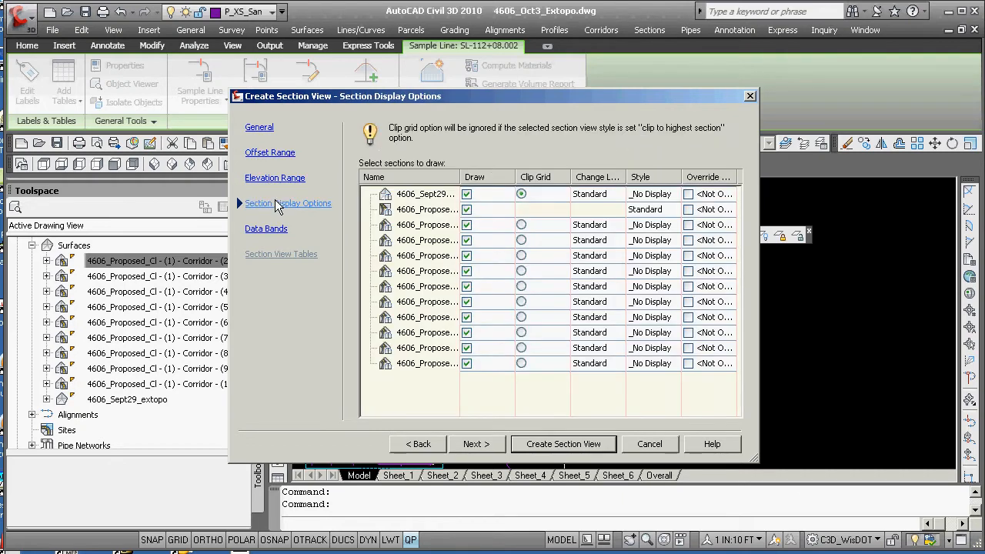
click(270, 231)
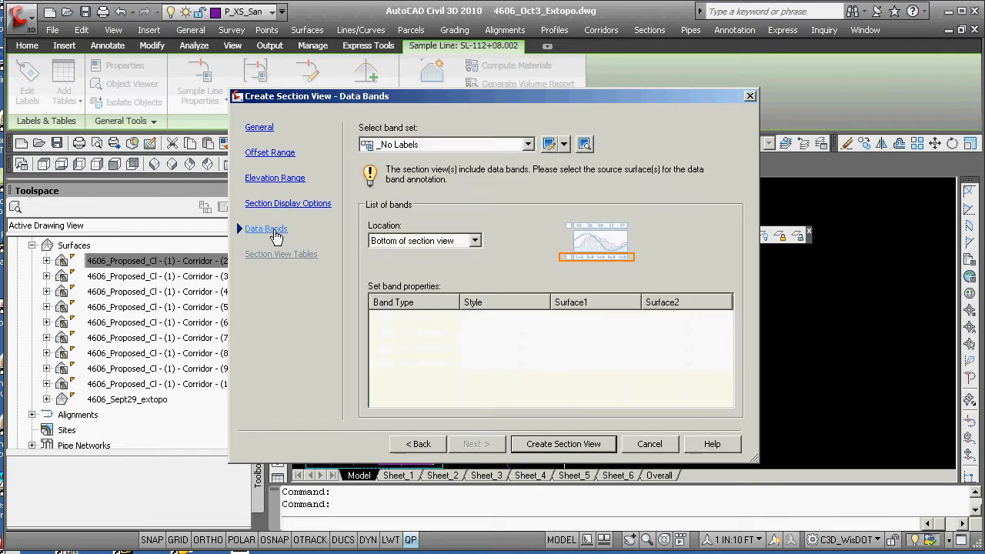
click(517, 444)
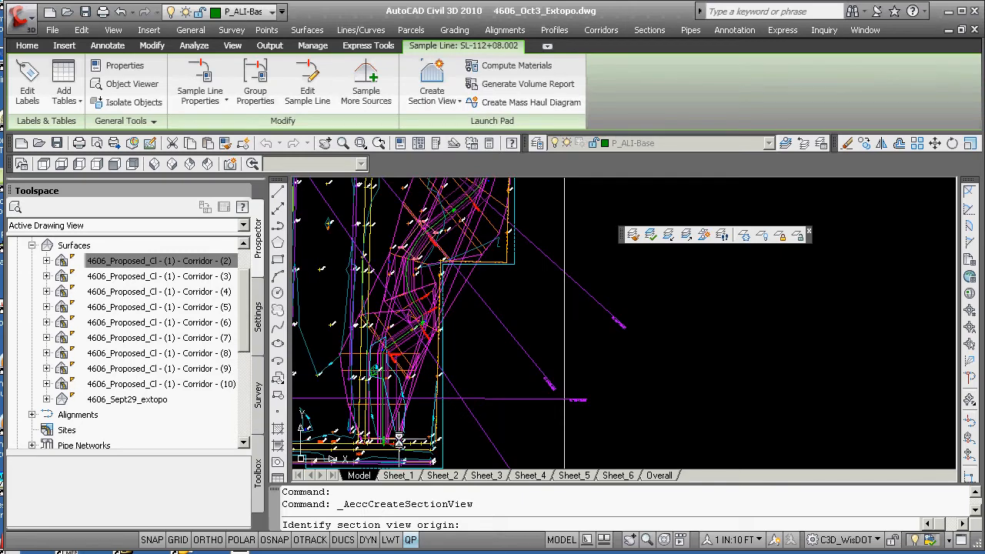
text(0,0)
key(Return)
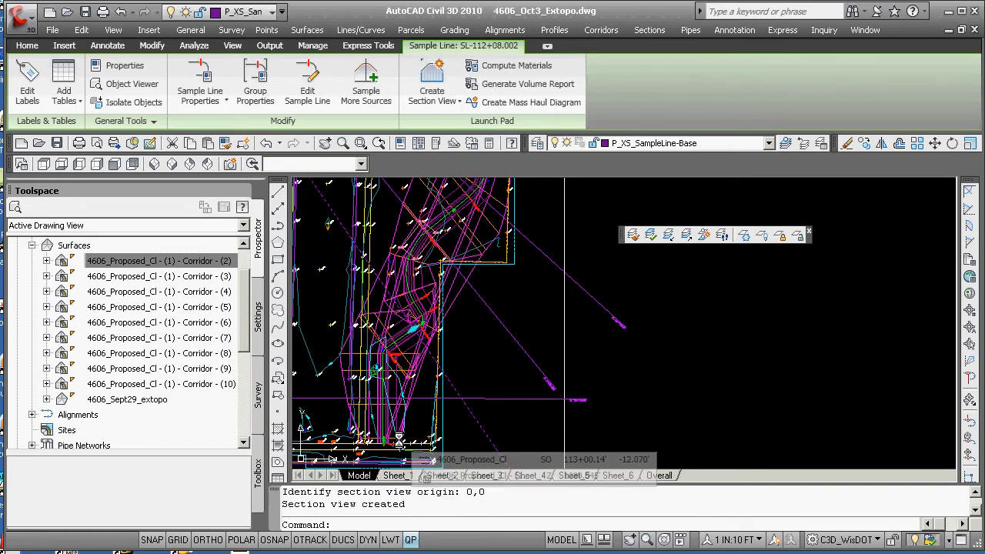
Center the view on 0,0 with a height of 100 to inspect the placed section view.
text(z)
key(Return)
text(c)
key(Return)
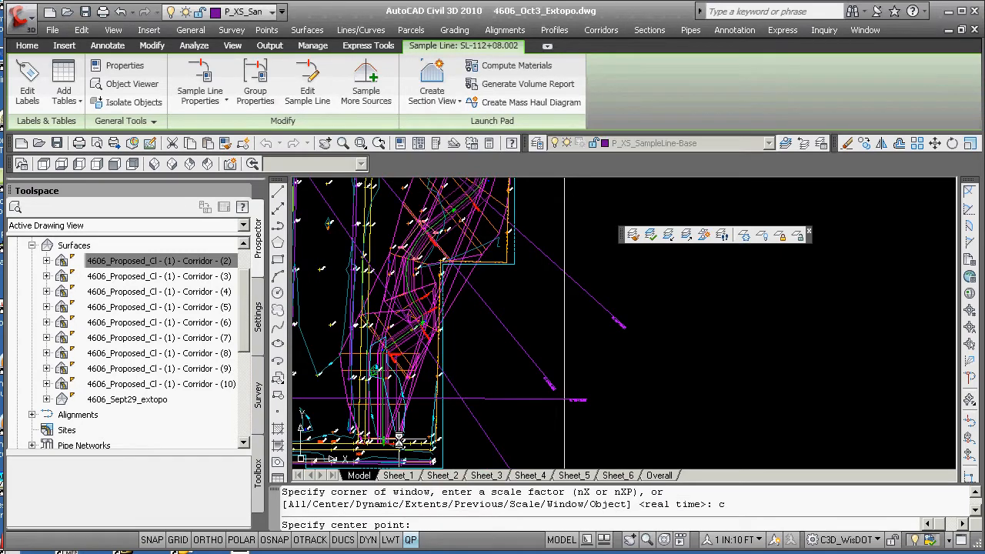
text(0,0)
key(Return)
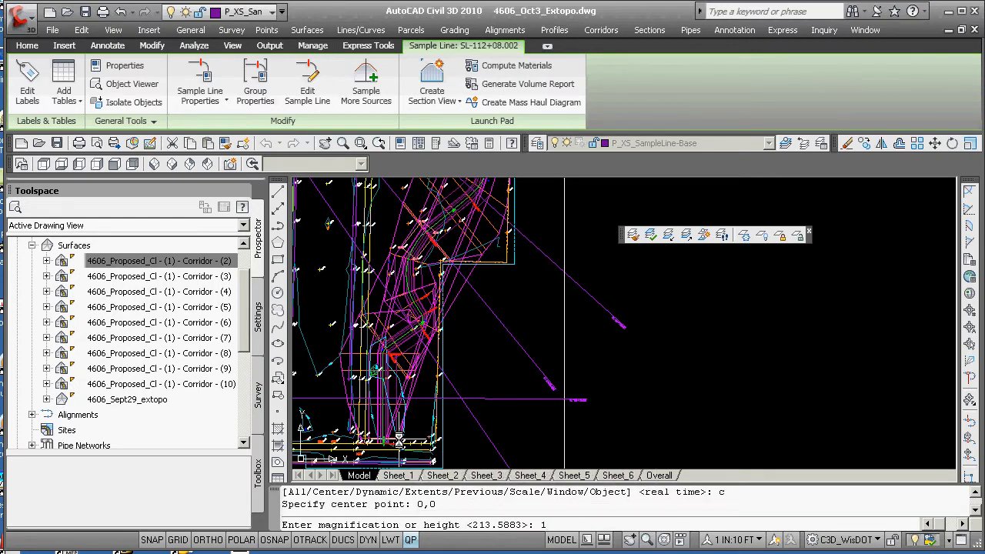
text(100)
key(Return)
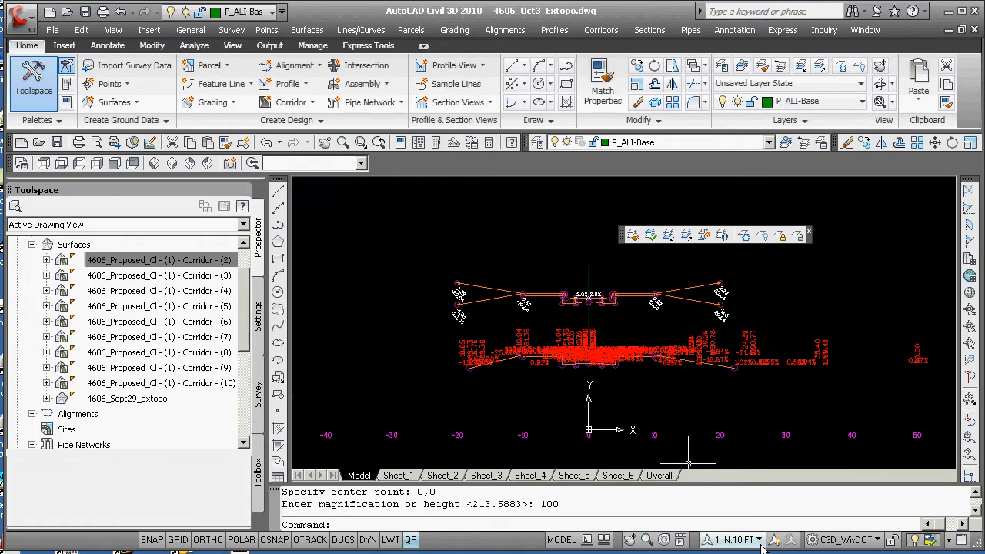
Try the 1 IN:100 FT annotation scale, and set the drawing's annotation scale to 1 IN:1 FT.
click(729, 540)
click(740, 423)
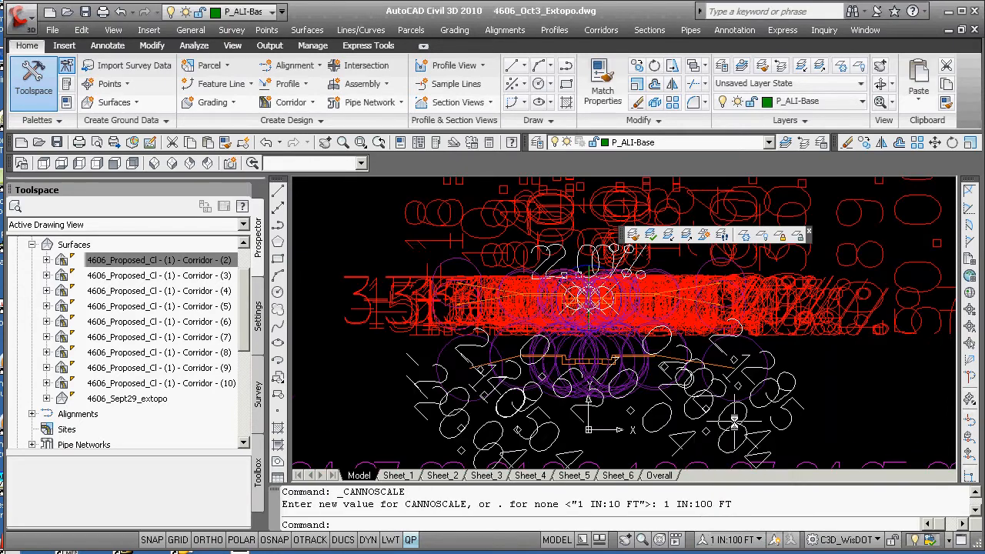
click(729, 539)
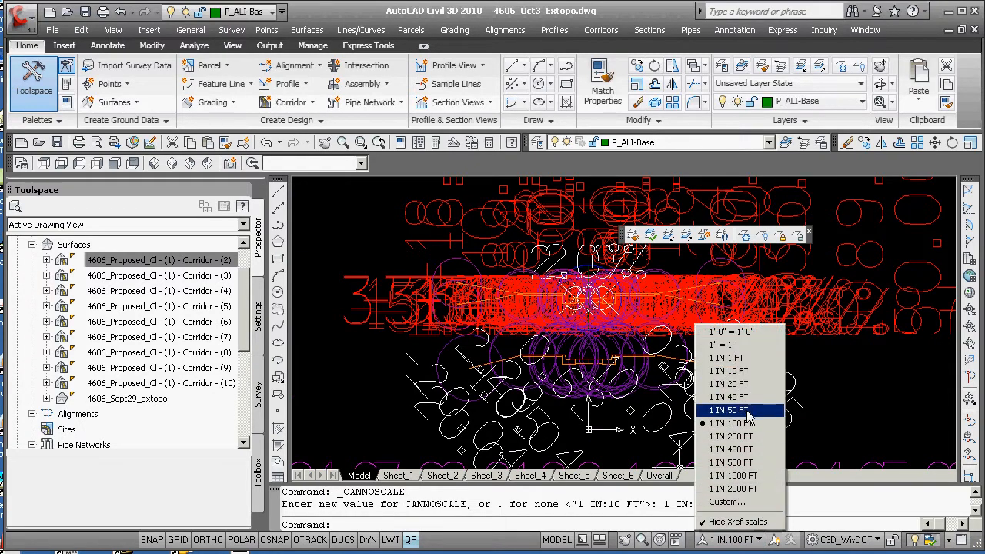
click(740, 359)
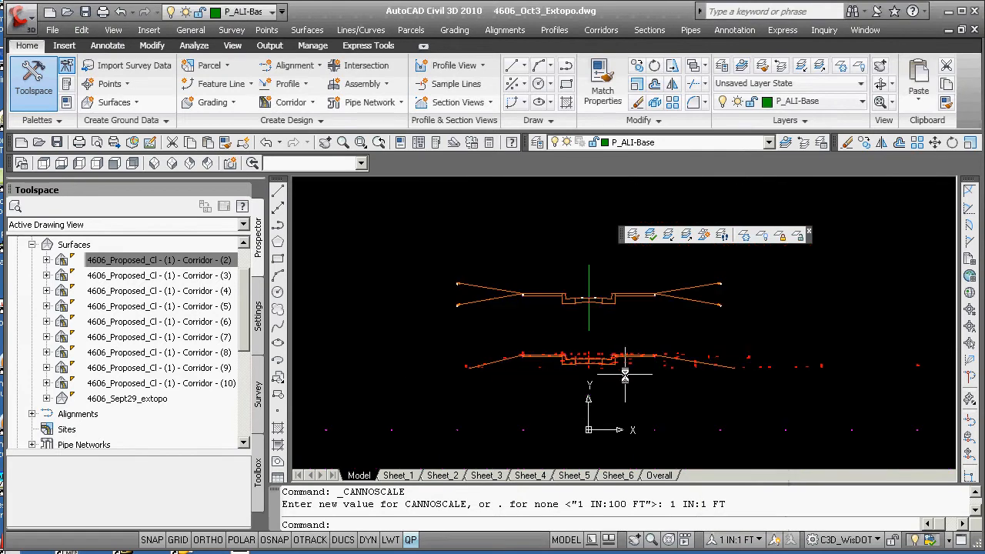
Examine the corridor section and its slope labels near the origin, select an object in the section view, and clear the selection.
scroll(573, 338, up, 3)
scroll(692, 366, down, 5)
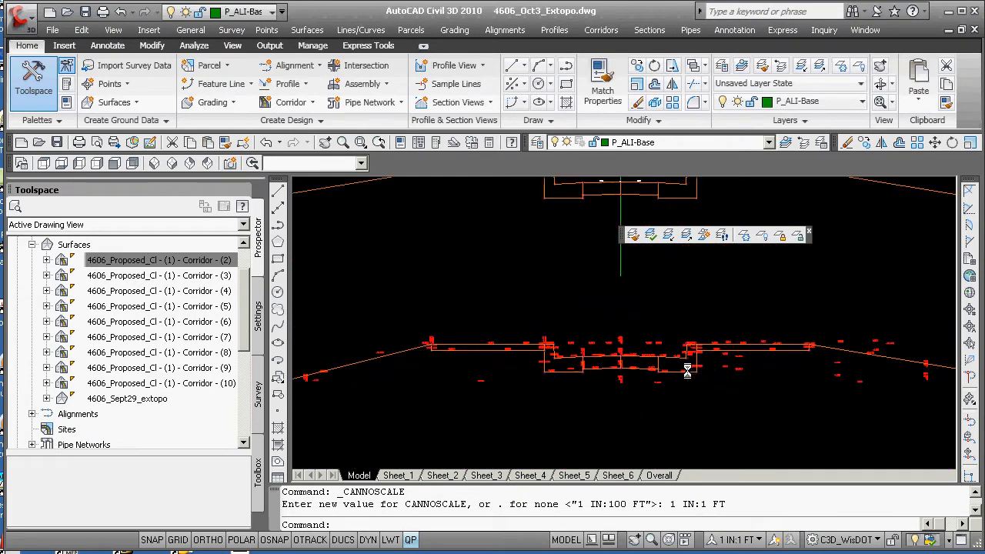
scroll(677, 362, down, 5)
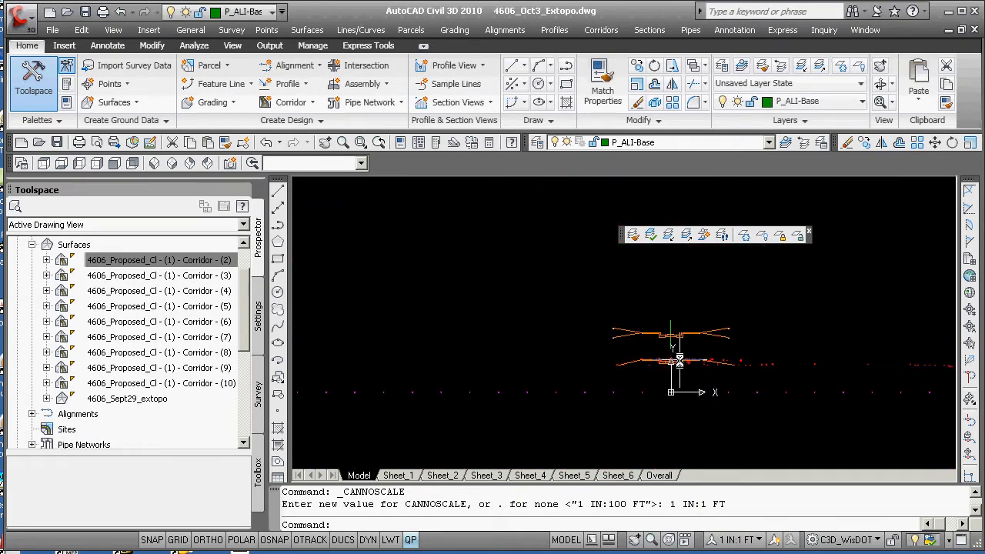
middle_drag(608, 378, 484, 391)
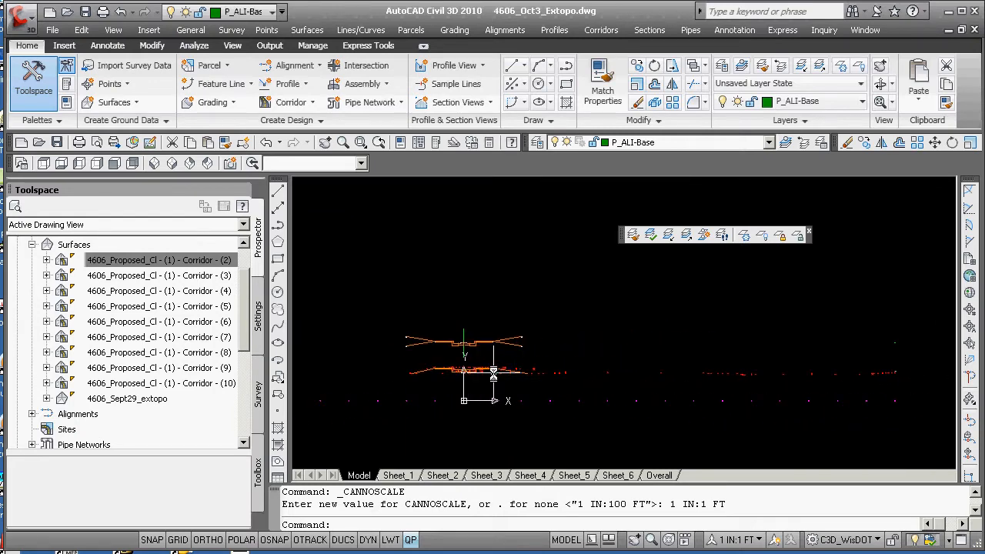
scroll(493, 373, up, 4)
scroll(561, 395, down, 5)
scroll(550, 374, up, 5)
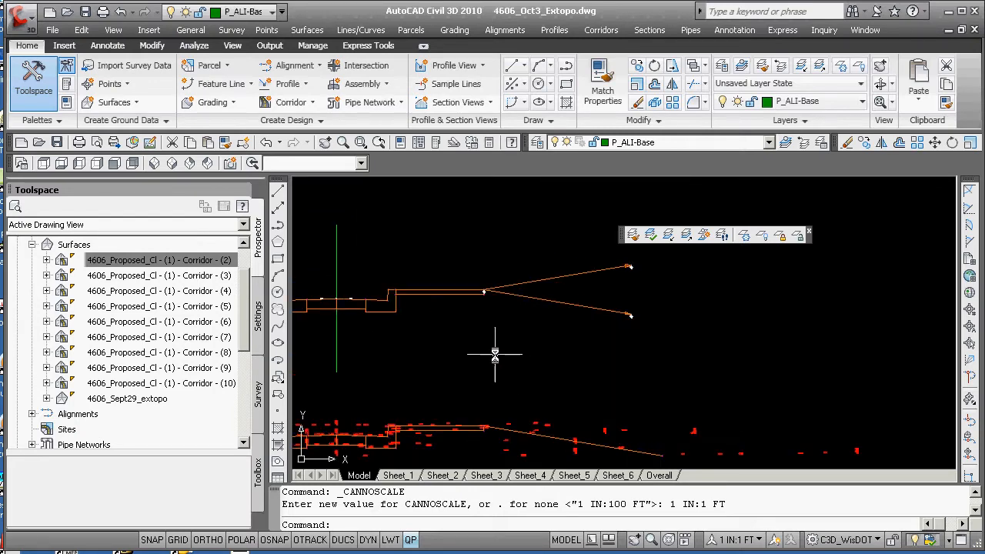
scroll(406, 315, down, 2)
scroll(387, 354, up, 2)
scroll(430, 323, up, 2)
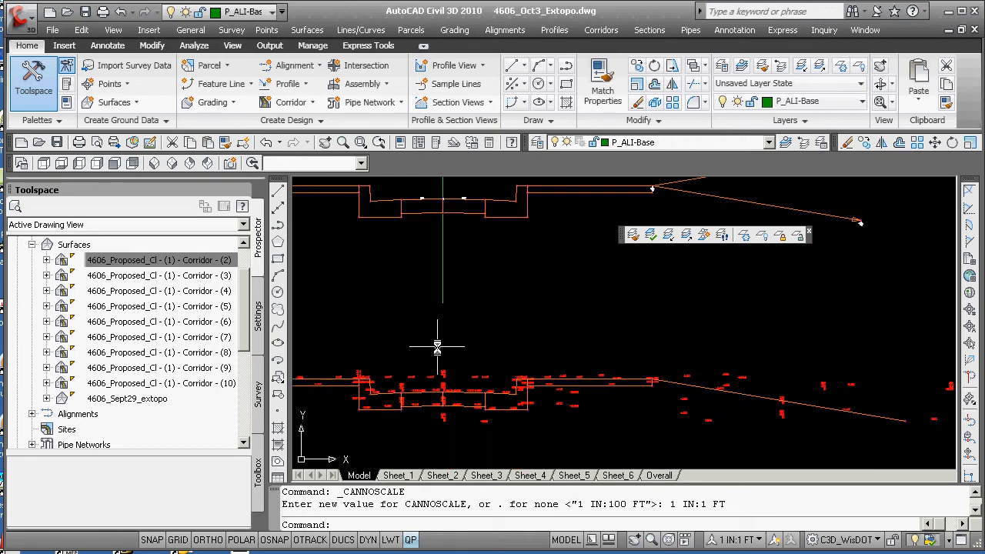
scroll(496, 400, up, 4)
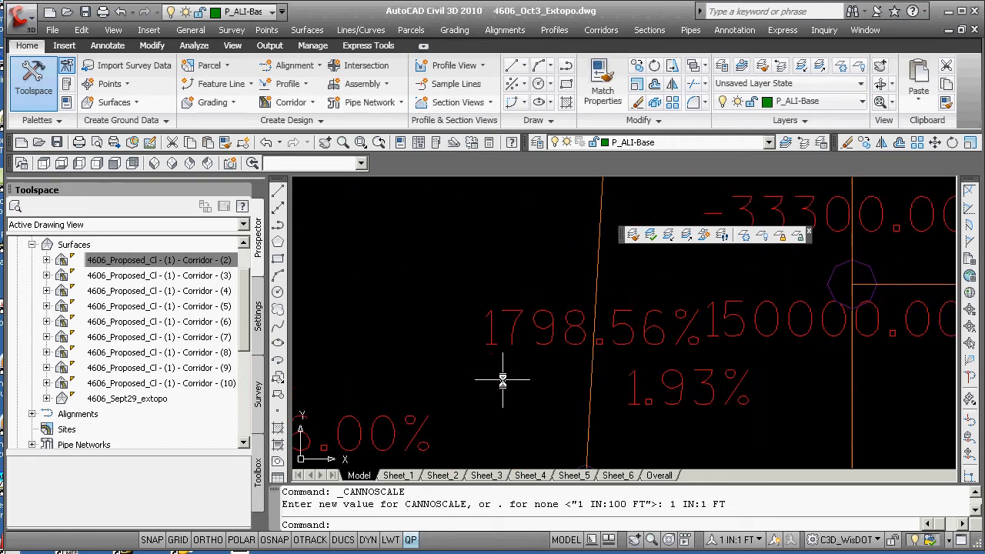
scroll(500, 381, down, 3)
scroll(489, 382, down, 3)
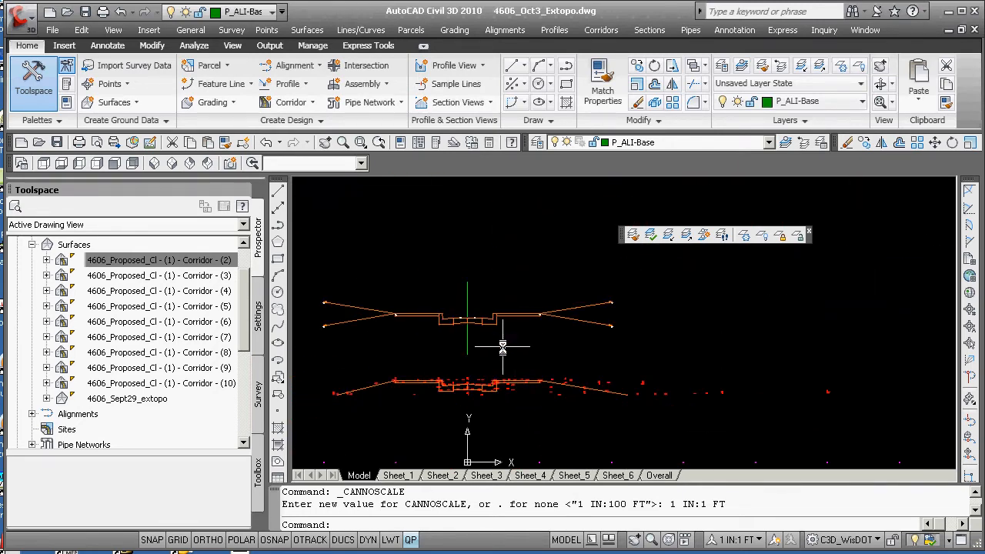
click(500, 364)
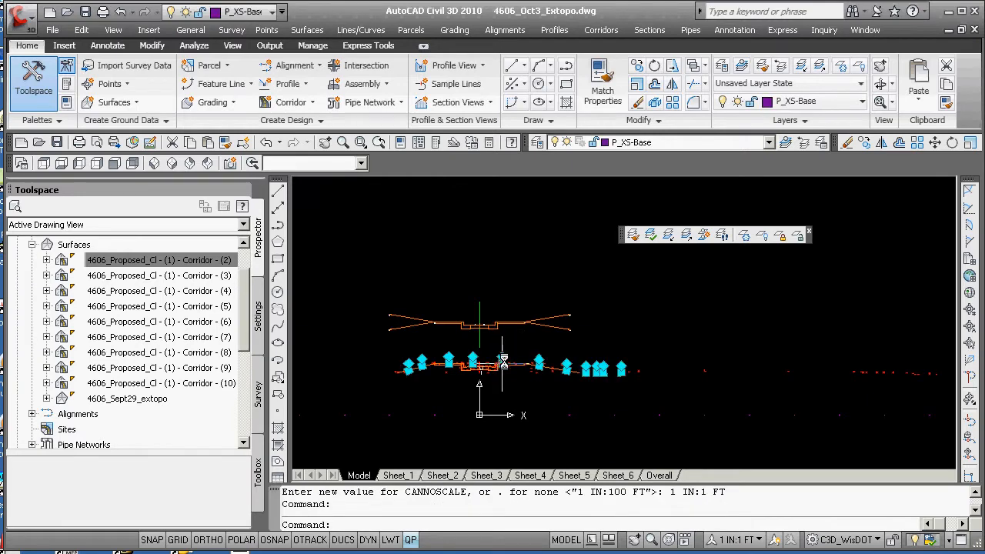
key(Escape)
key(Escape)
scroll(513, 380, up, 4)
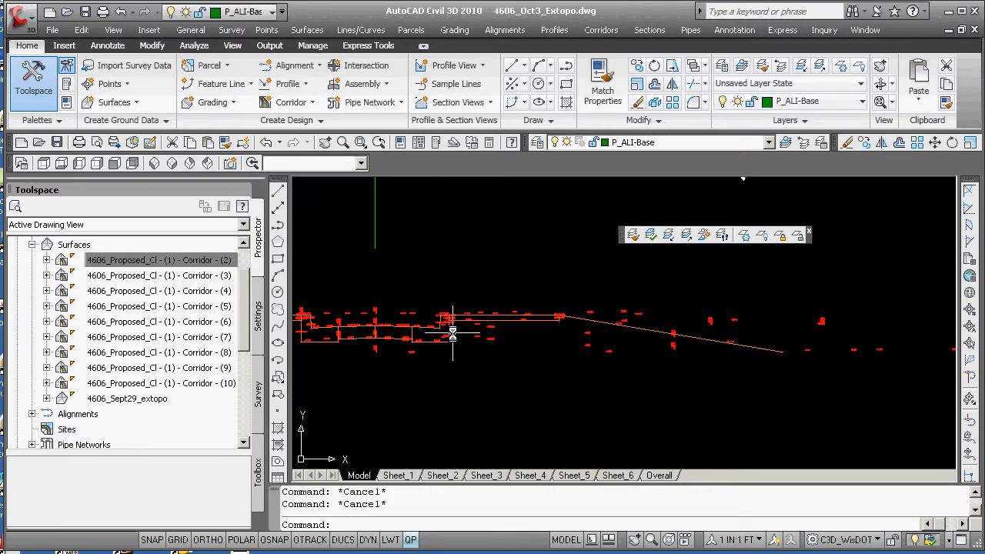
Review the information and section data in the corridor section's properties, cancel without changes, and clear the selection.
click(449, 331)
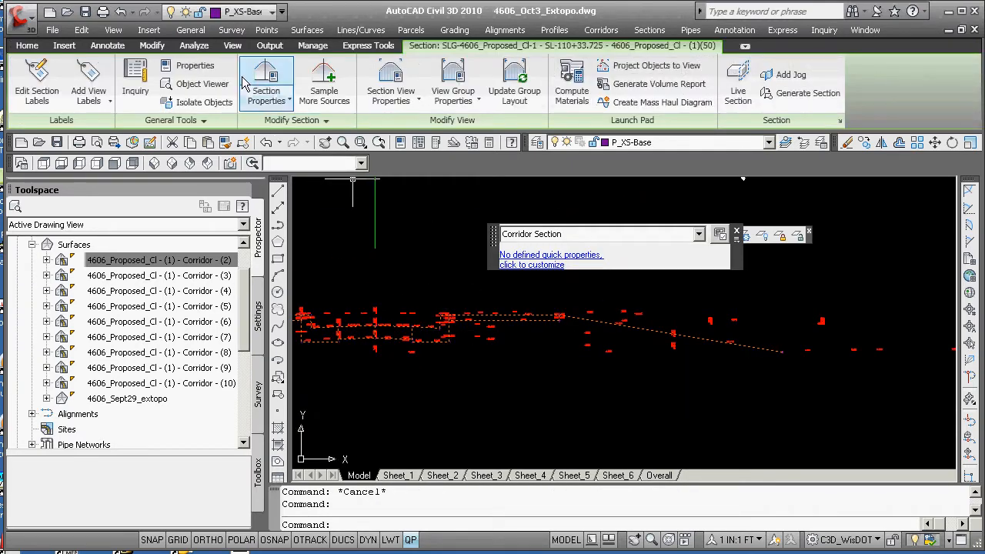
click(522, 91)
click(279, 102)
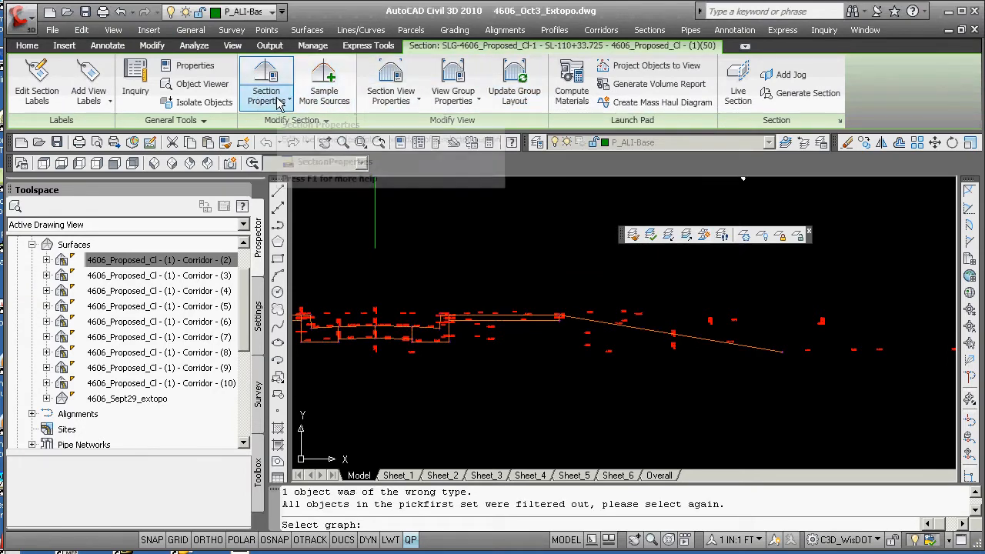
click(292, 127)
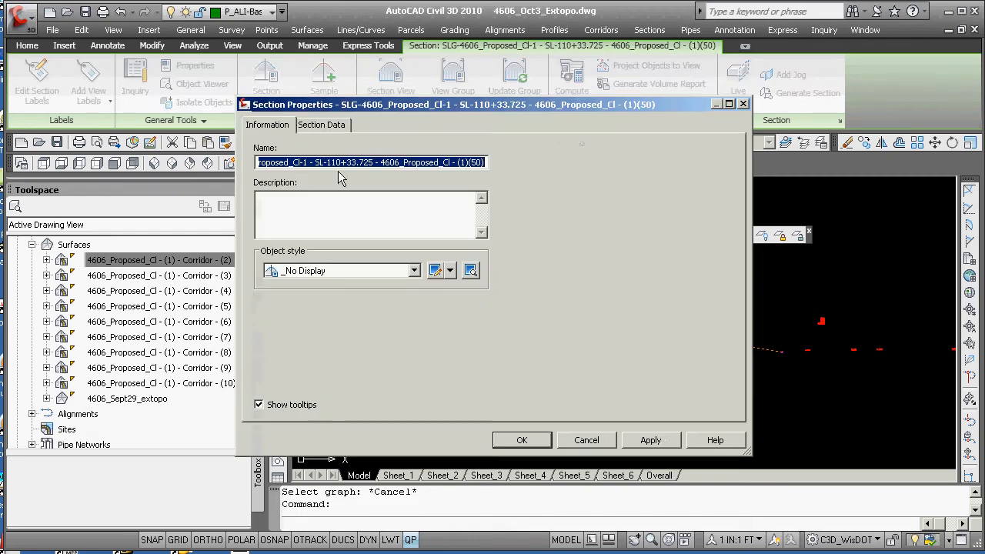
click(332, 127)
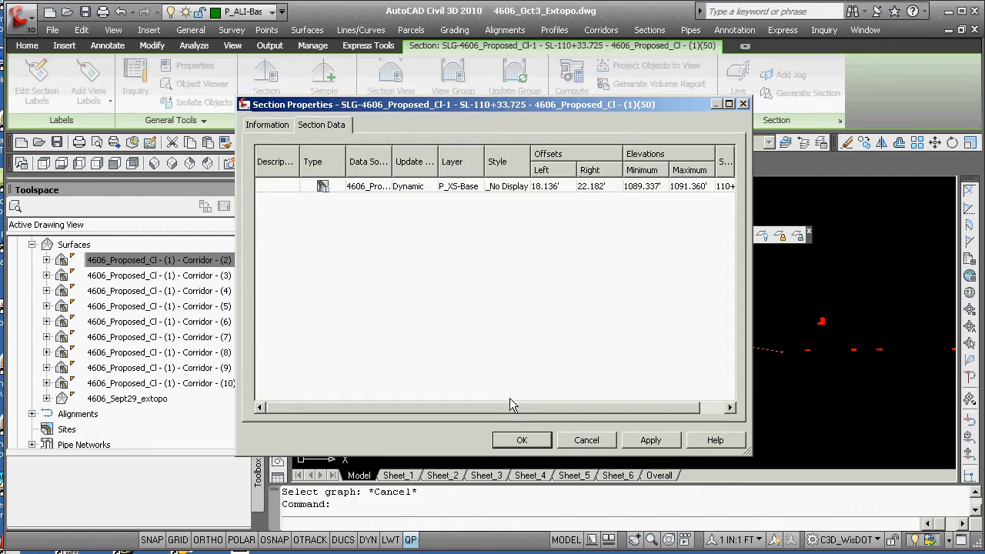
drag(515, 407, 606, 413)
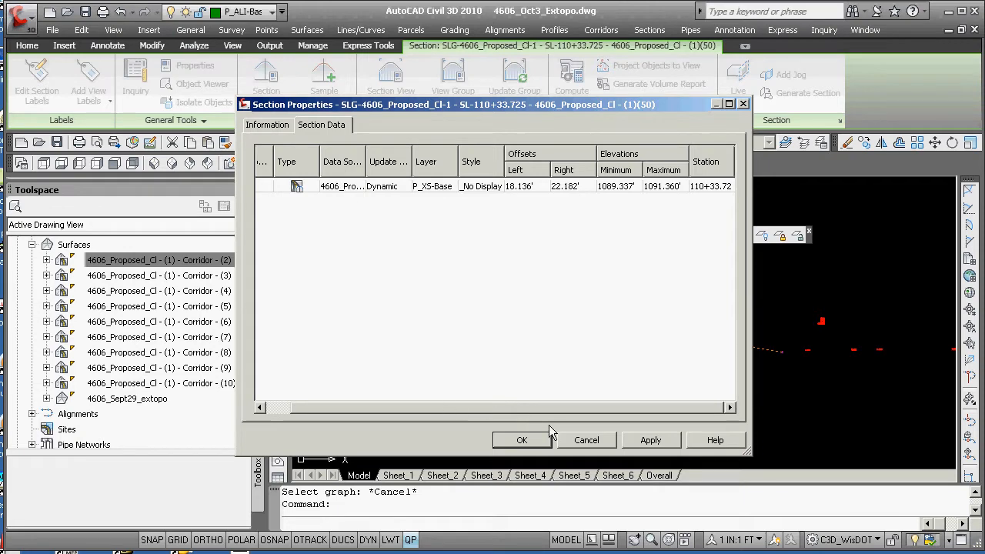
click(586, 440)
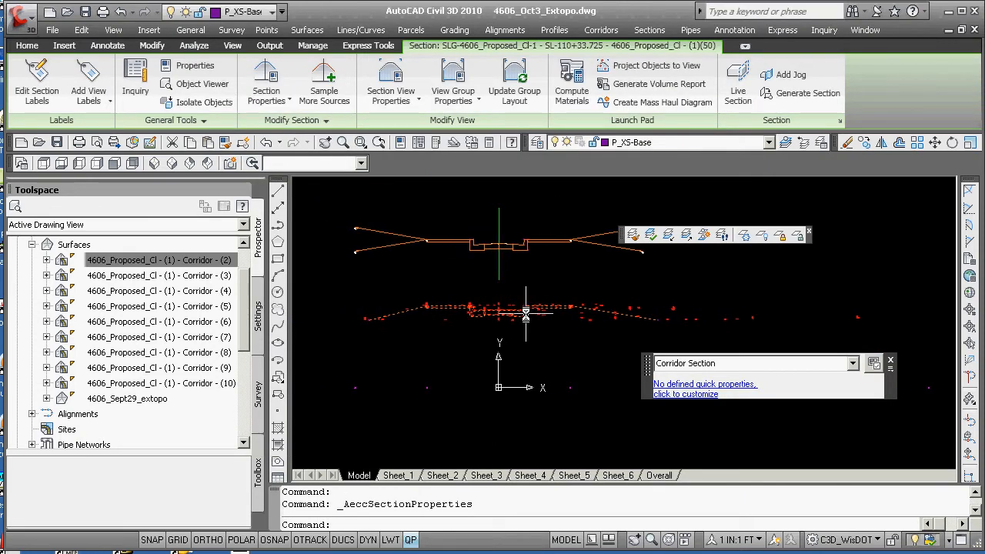
key(Escape)
key(Escape)
Restore the saved model view Overall_Profile to display the proposed profile.
scroll(521, 323, down, 2)
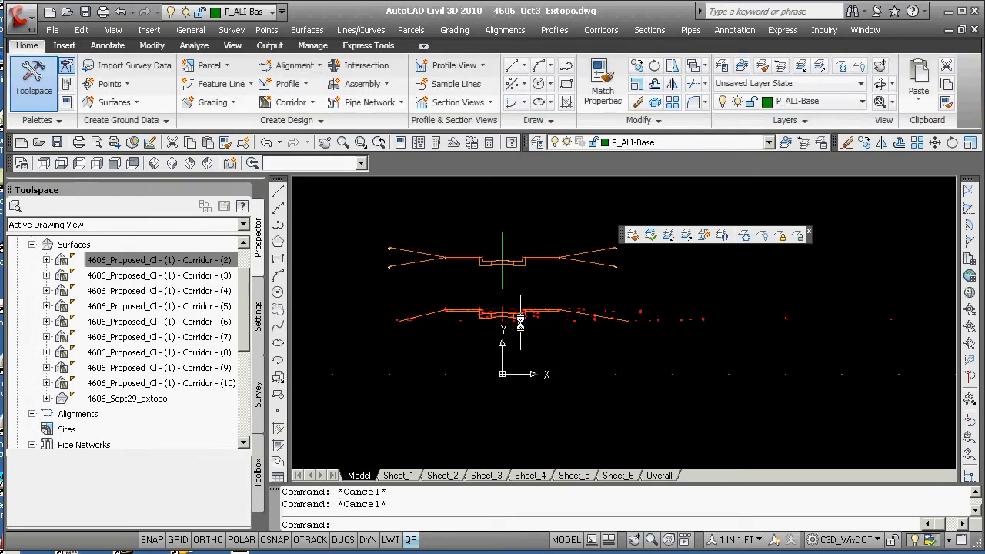
scroll(511, 323, up, 6)
scroll(474, 277, down, 3)
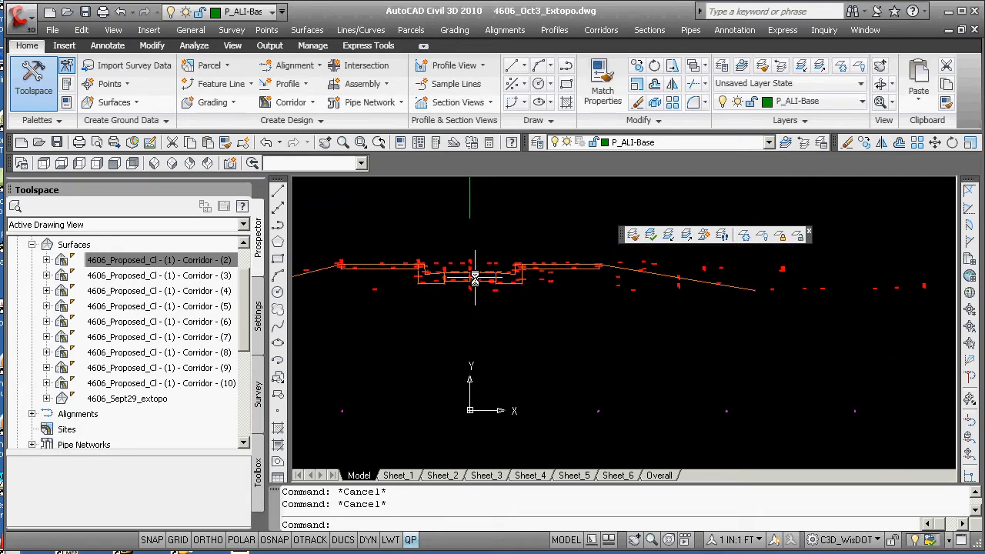
text(v)
key(Return)
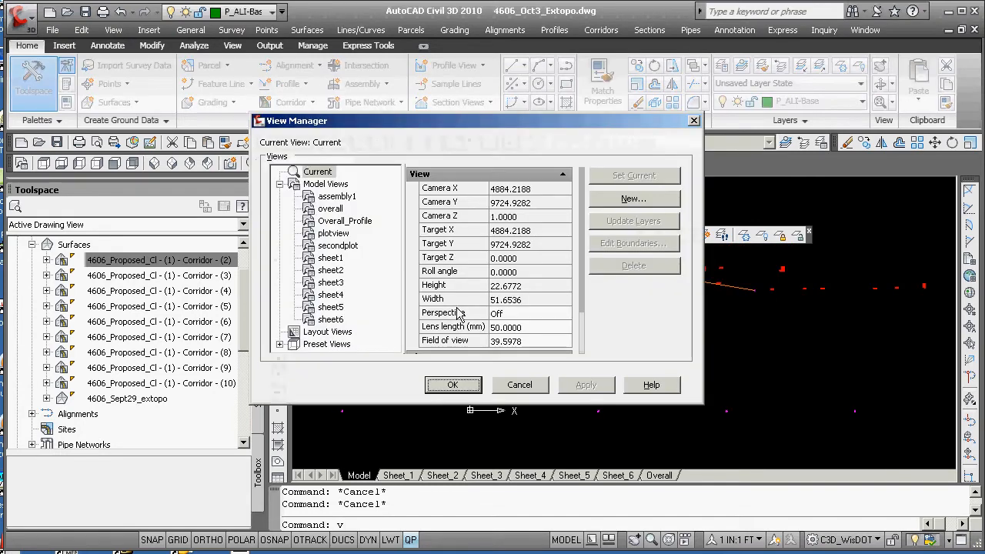
click(338, 221)
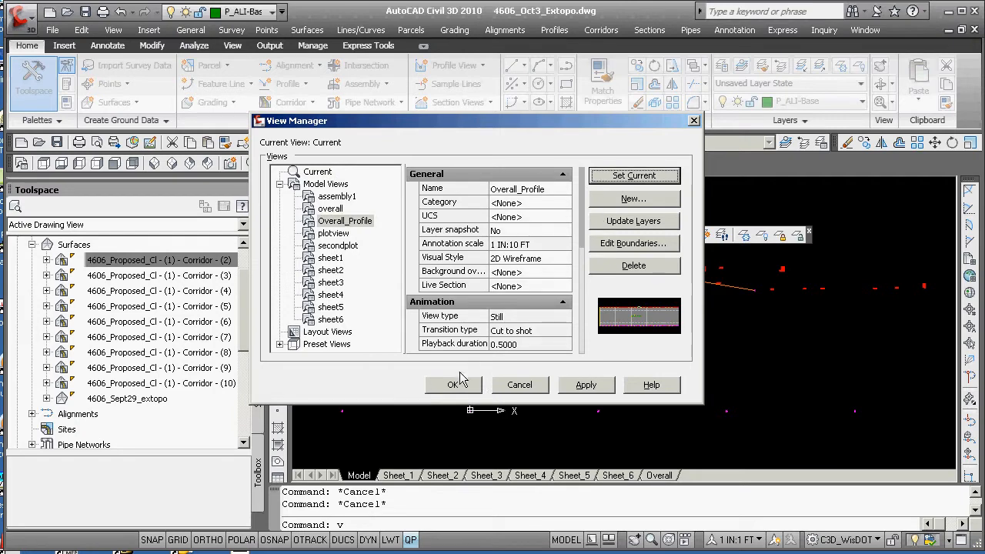
click(454, 384)
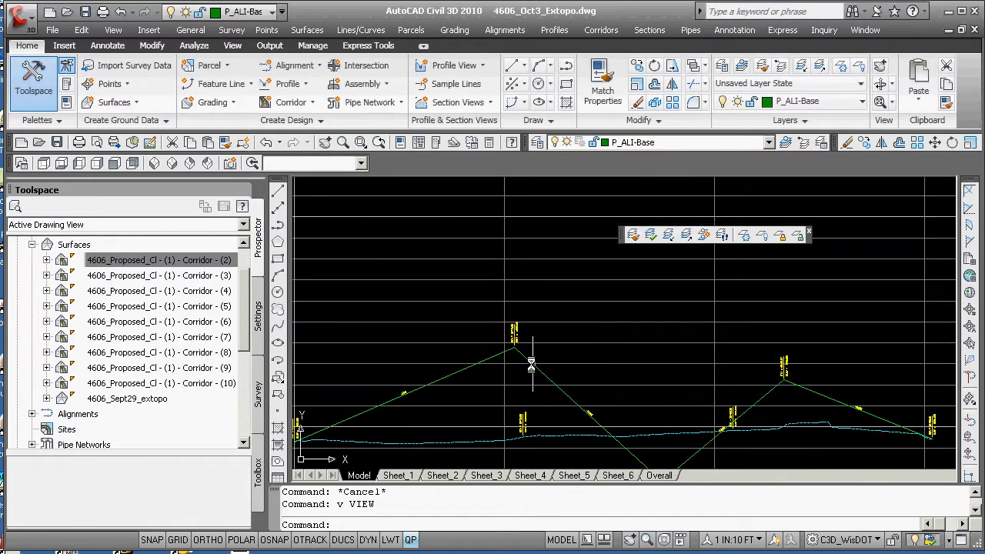
Stretch the first high point of the proposed profile far upward and toward the profile's start, and clear the selection.
click(531, 365)
click(514, 343)
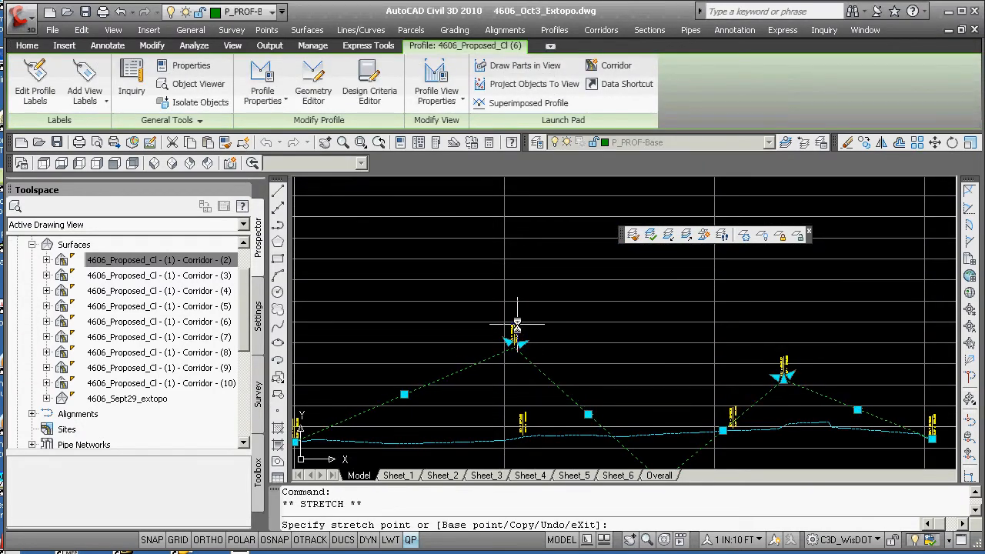
scroll(507, 206, down, 3)
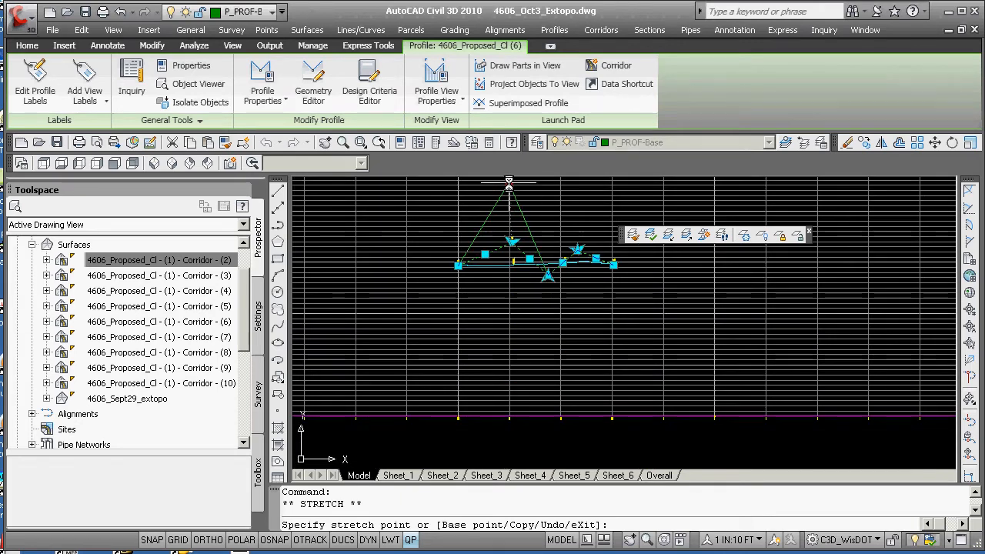
click(471, 183)
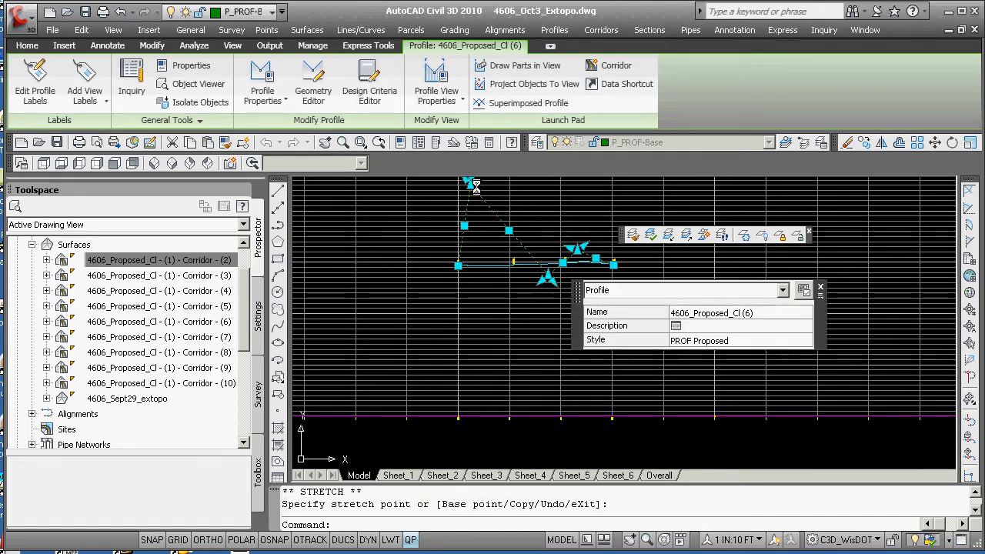
key(Escape)
key(Escape)
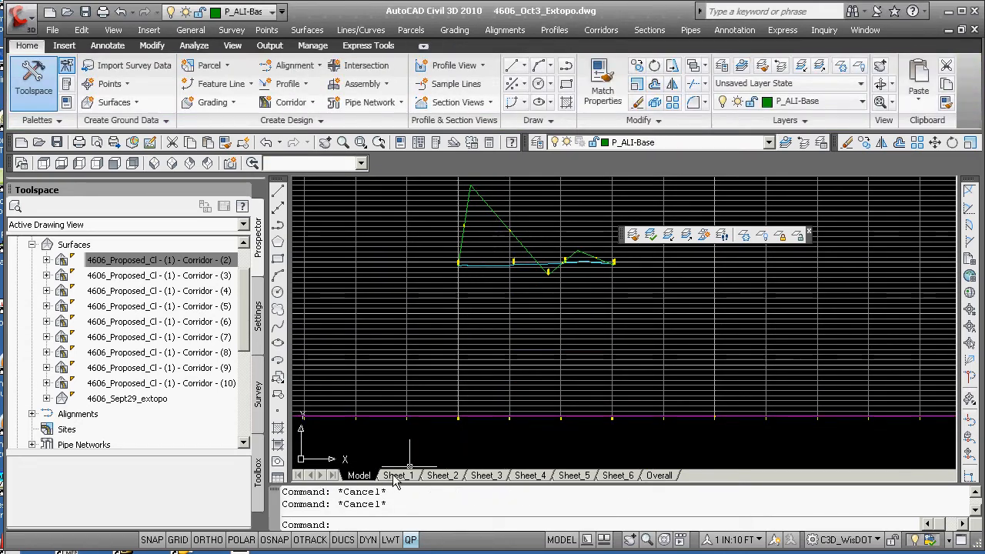
Restore the saved model view assembly1 and regenerate the drawing.
text(v)
key(Return)
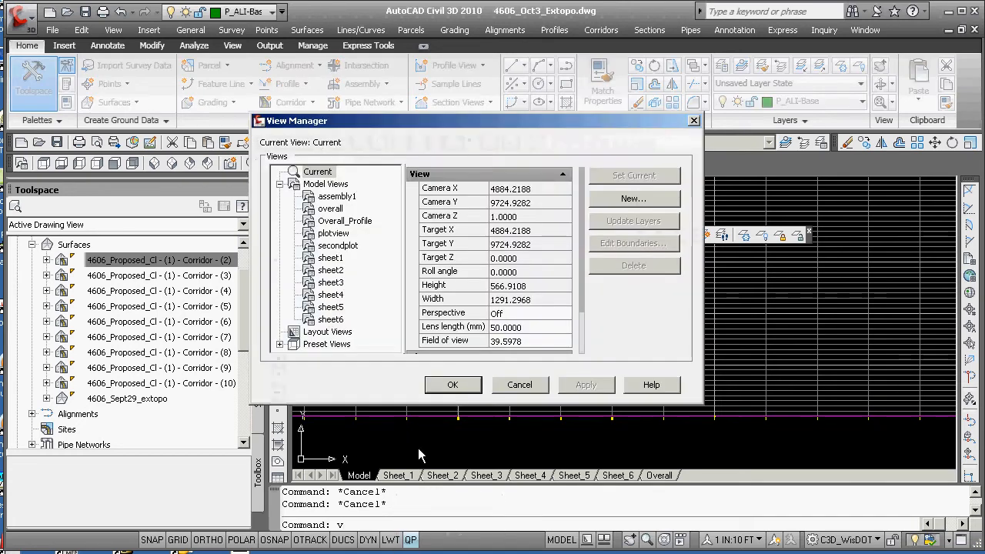
click(338, 197)
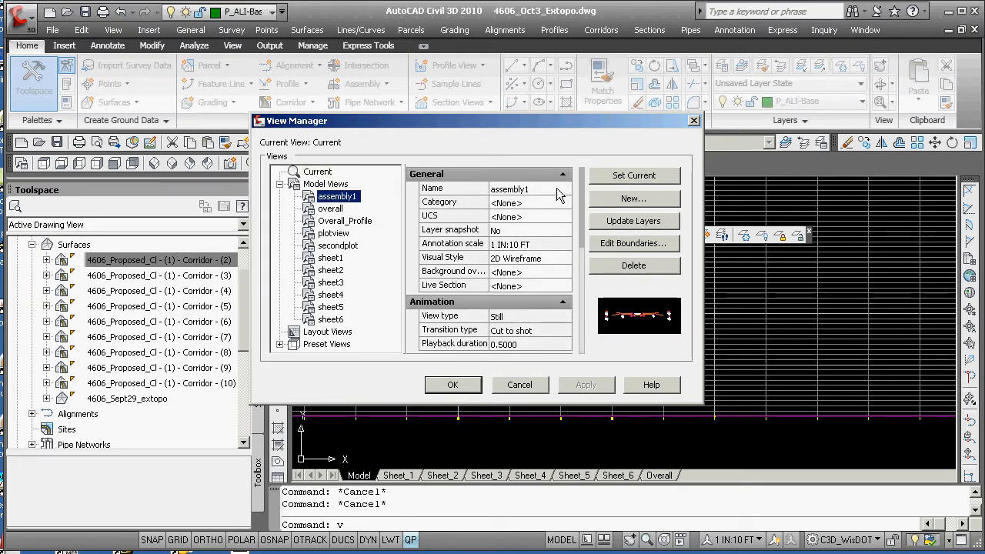
click(453, 385)
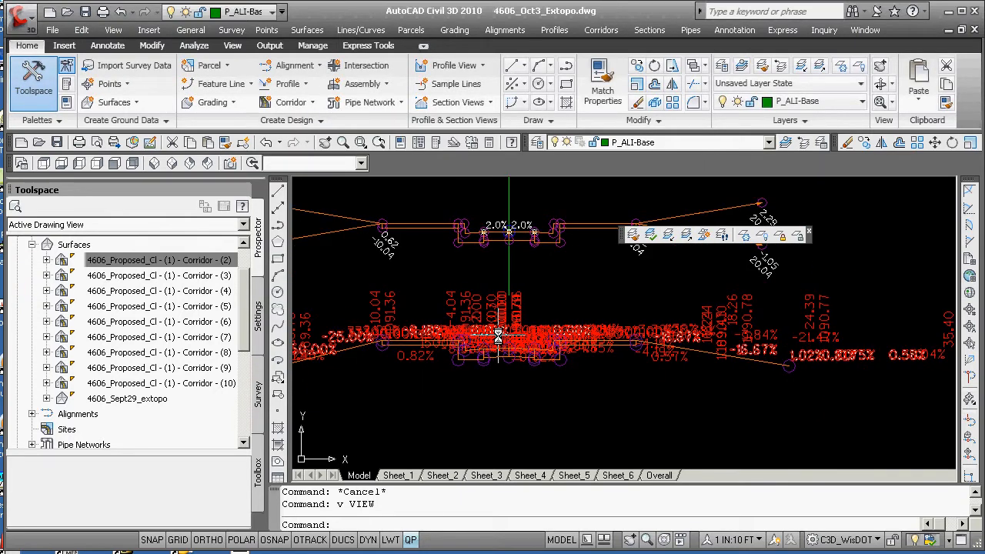
text(rege)
text(n)
key(Return)
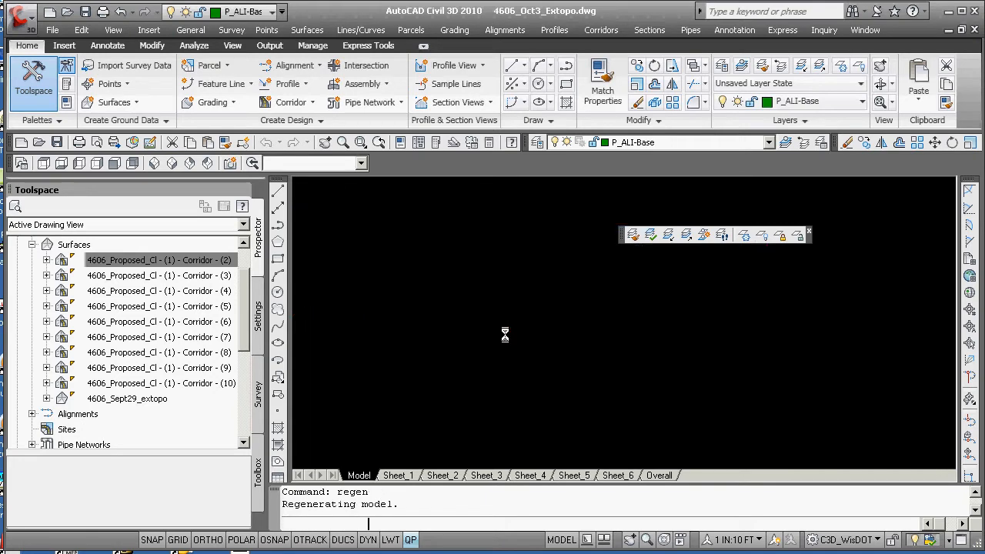
Set the annotation scale to 1 IN:1 FT and inspect the elevation and slope labels at the section's centerline.
click(758, 539)
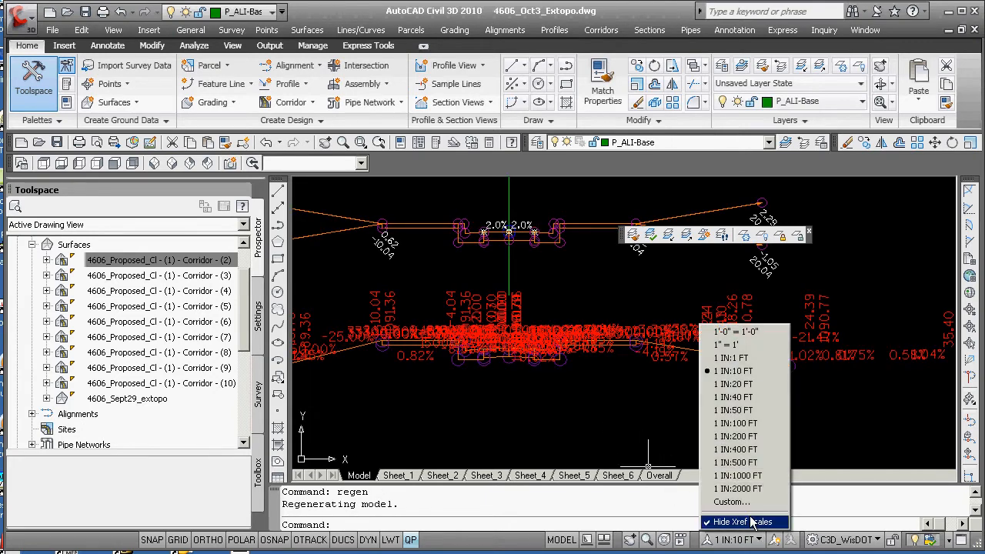
click(727, 361)
scroll(566, 385, up, 4)
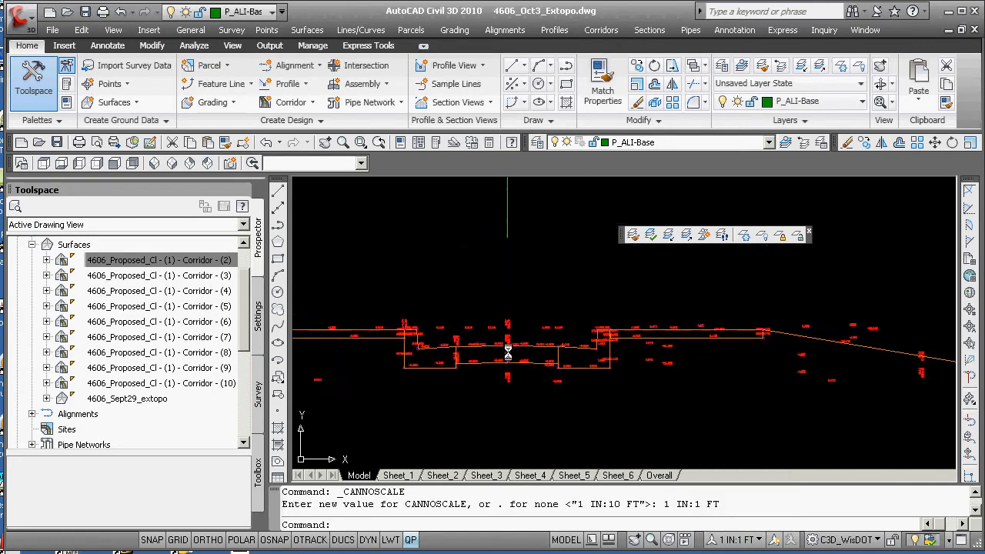
scroll(511, 324, up, 3)
scroll(511, 307, down, 6)
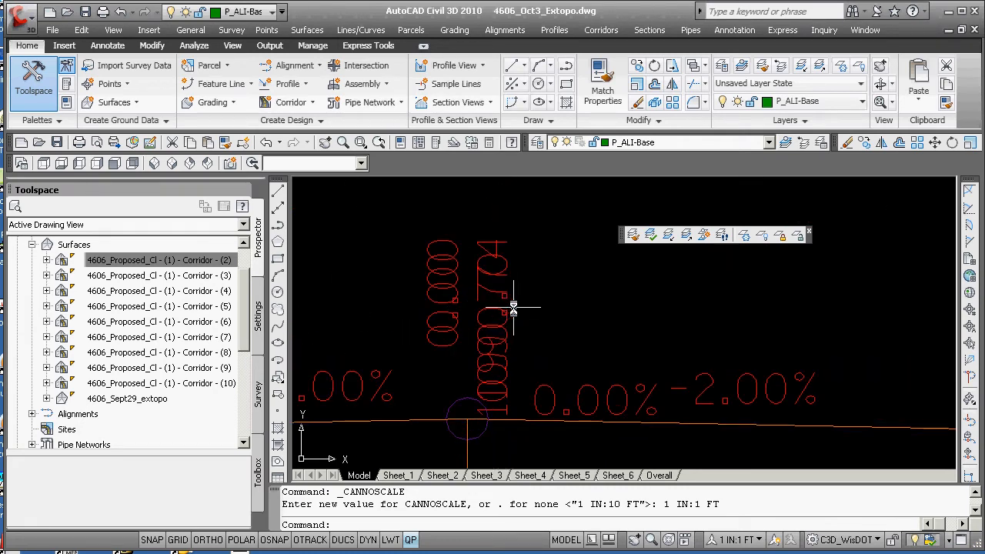